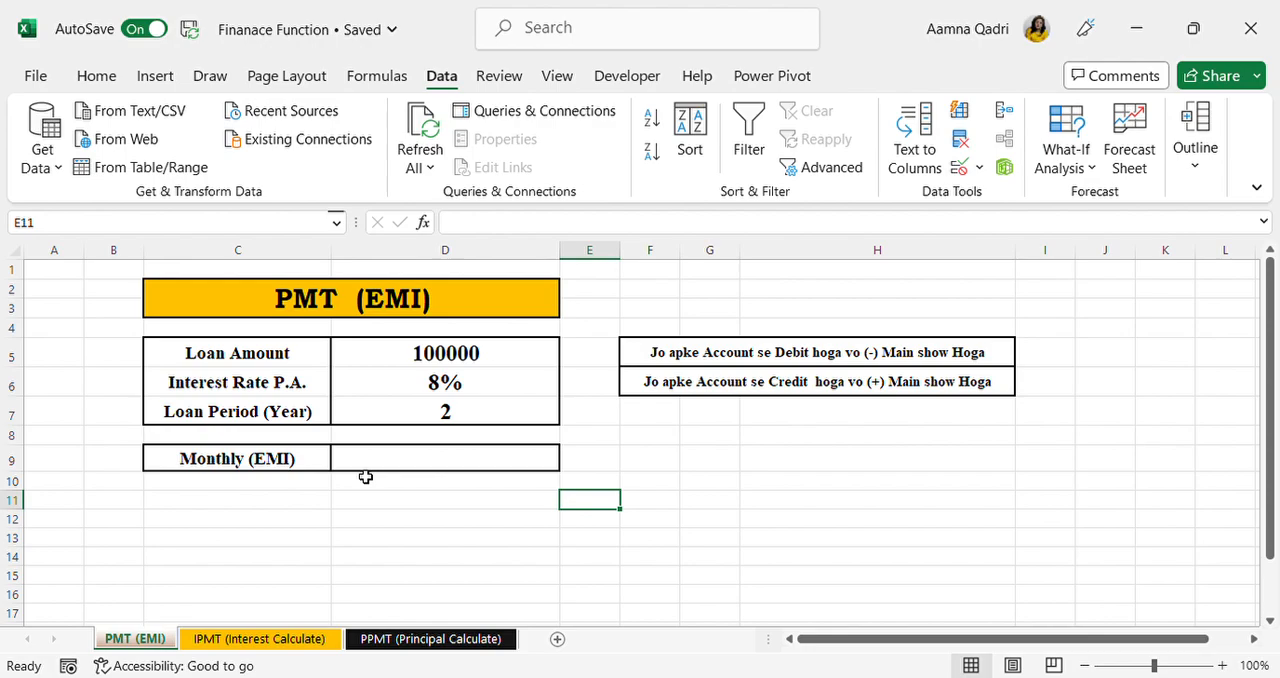
# Step: Calculate the monthly EMI in cell D9 with the formula =PMT(D6/12,D7*12,D5)
pyautogui.click(370, 469)
pyautogui.write('=')
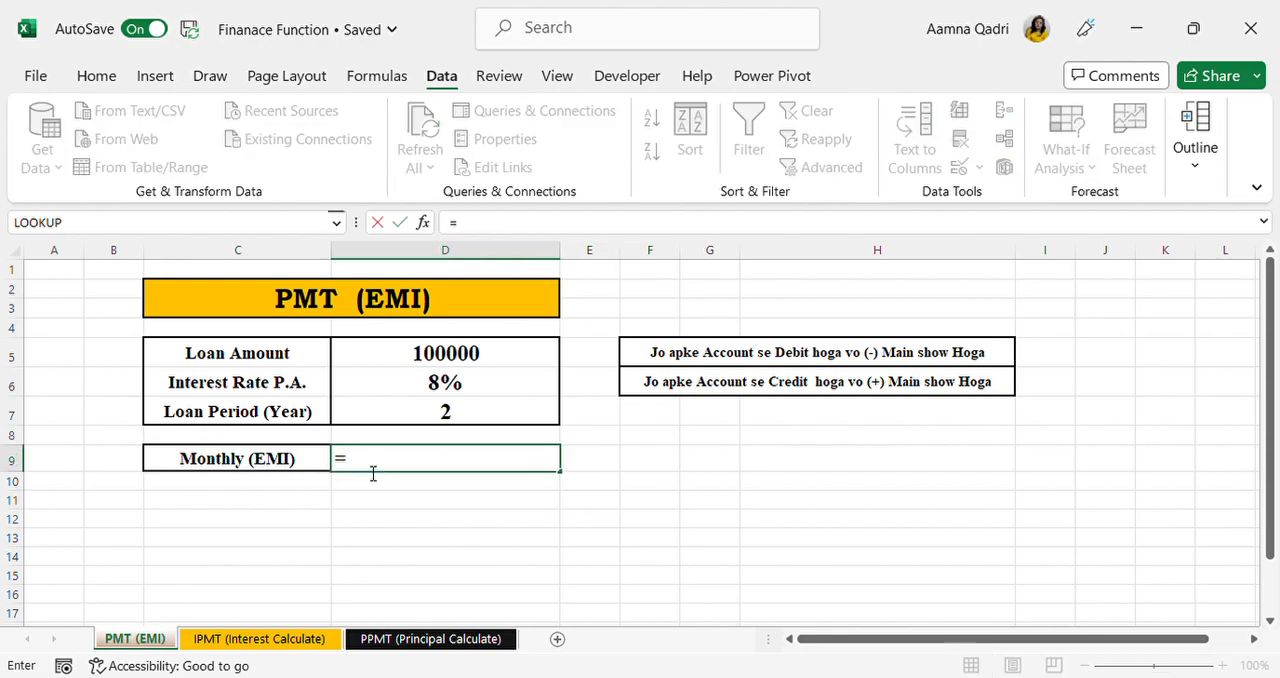
pyautogui.write('pmt(')
pyautogui.click(410, 384)
pyautogui.write('/12,')
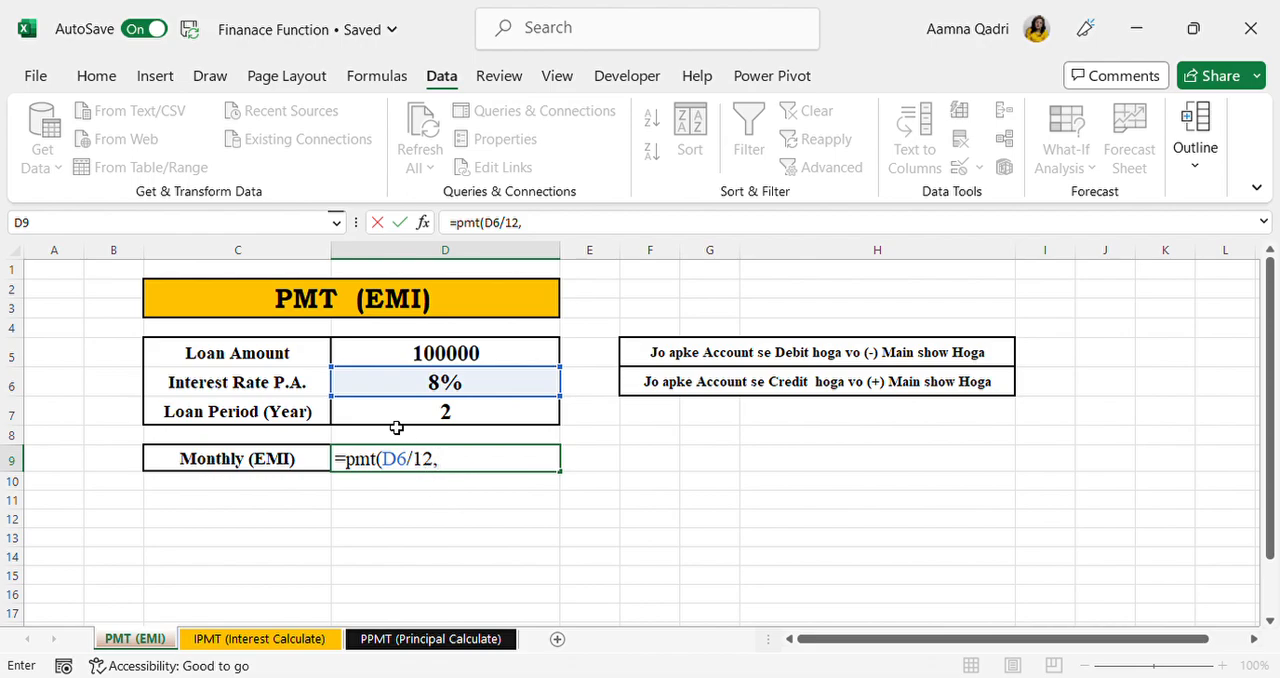
pyautogui.click(397, 425)
pyautogui.write('*12')
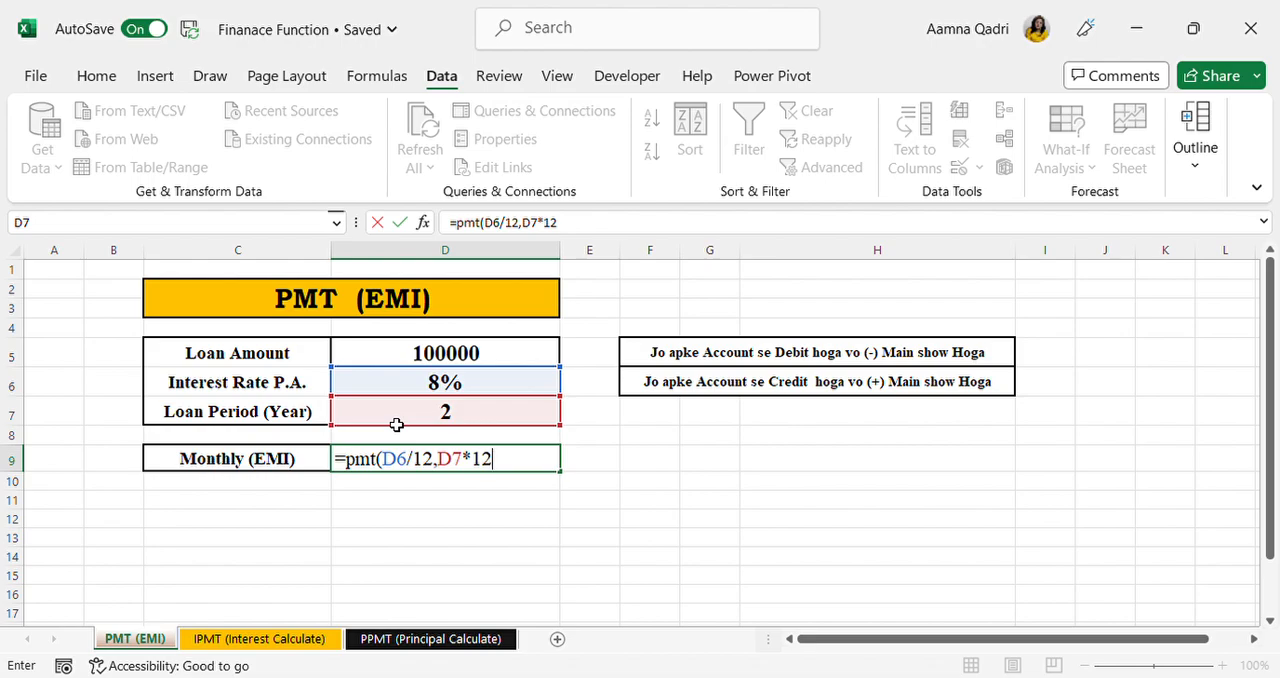
pyautogui.write(',')
pyautogui.click(452, 356)
pyautogui.write(')')
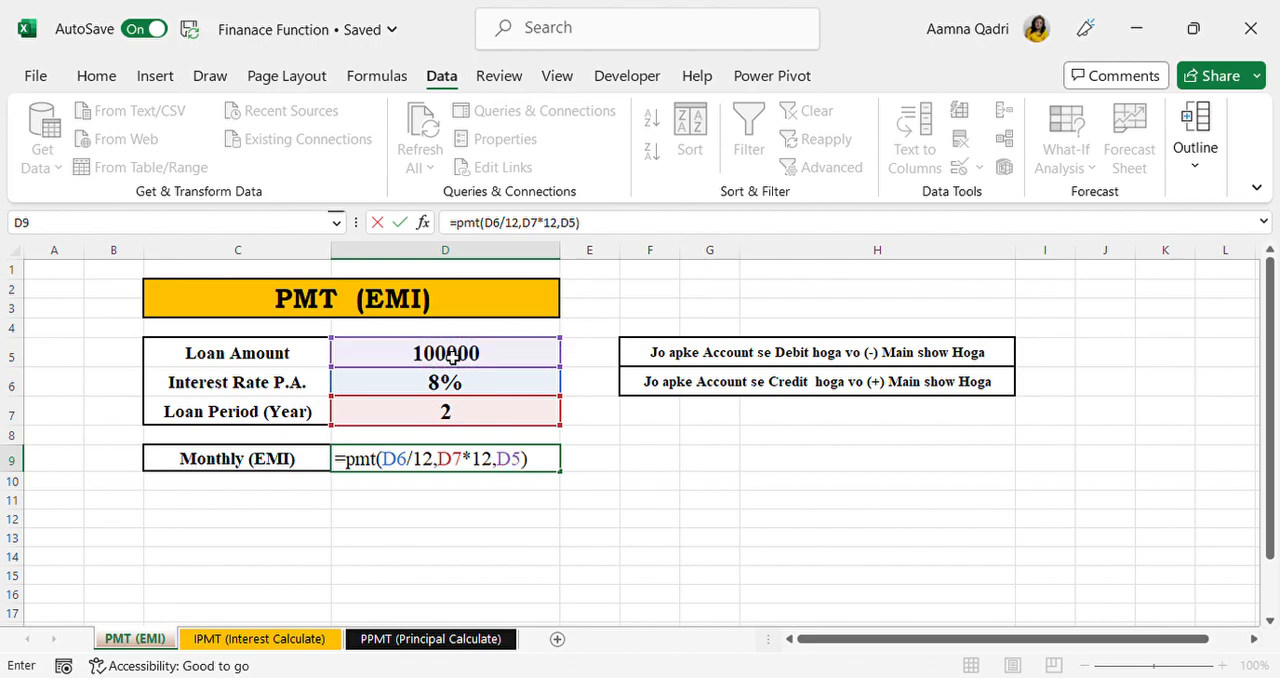
pyautogui.press('Return')
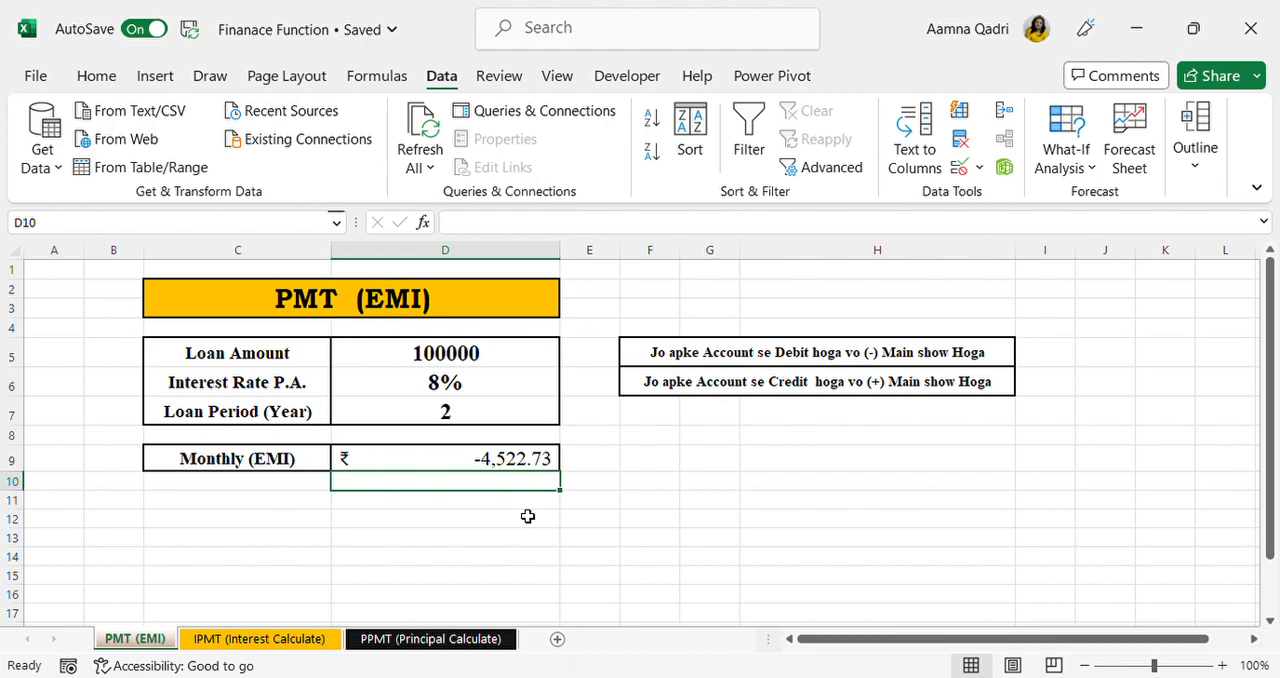
# Step: Negate the EMI formula in D9 by adding a minus sign before PMT, giving =-PMT(D6/12,D7*12,D5)
pyautogui.doubleClick(489, 462)
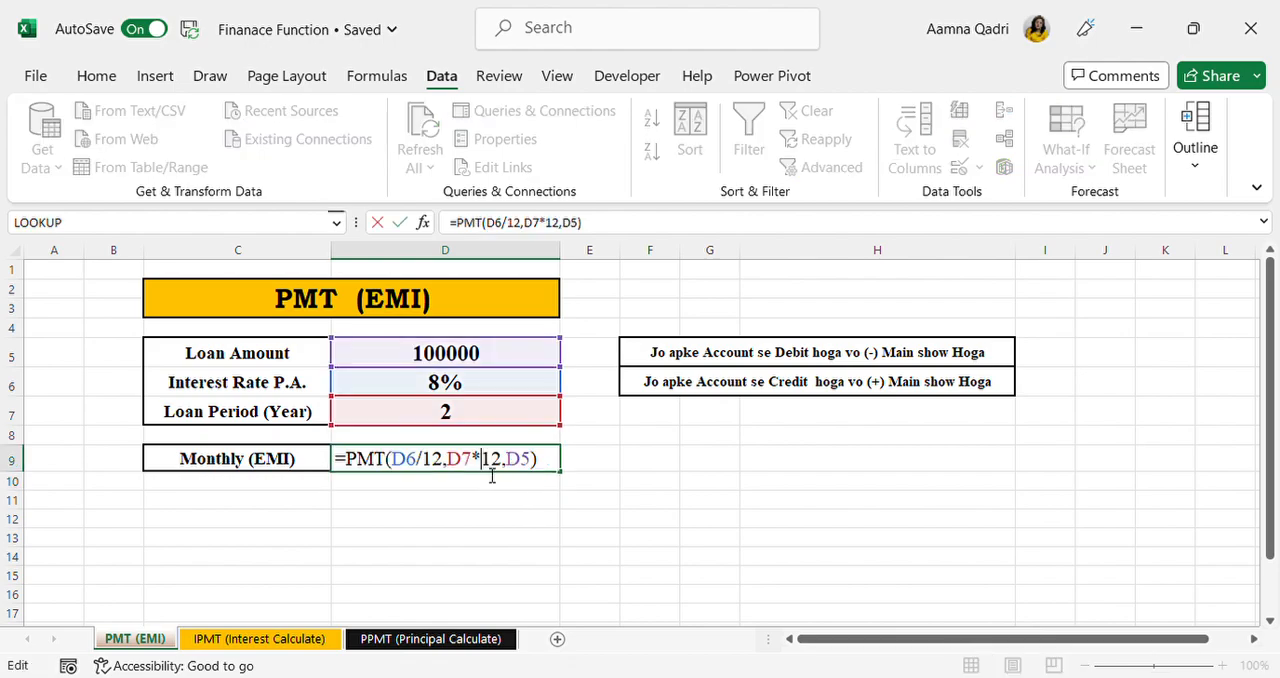
pyautogui.click(357, 462)
pyautogui.write('-')
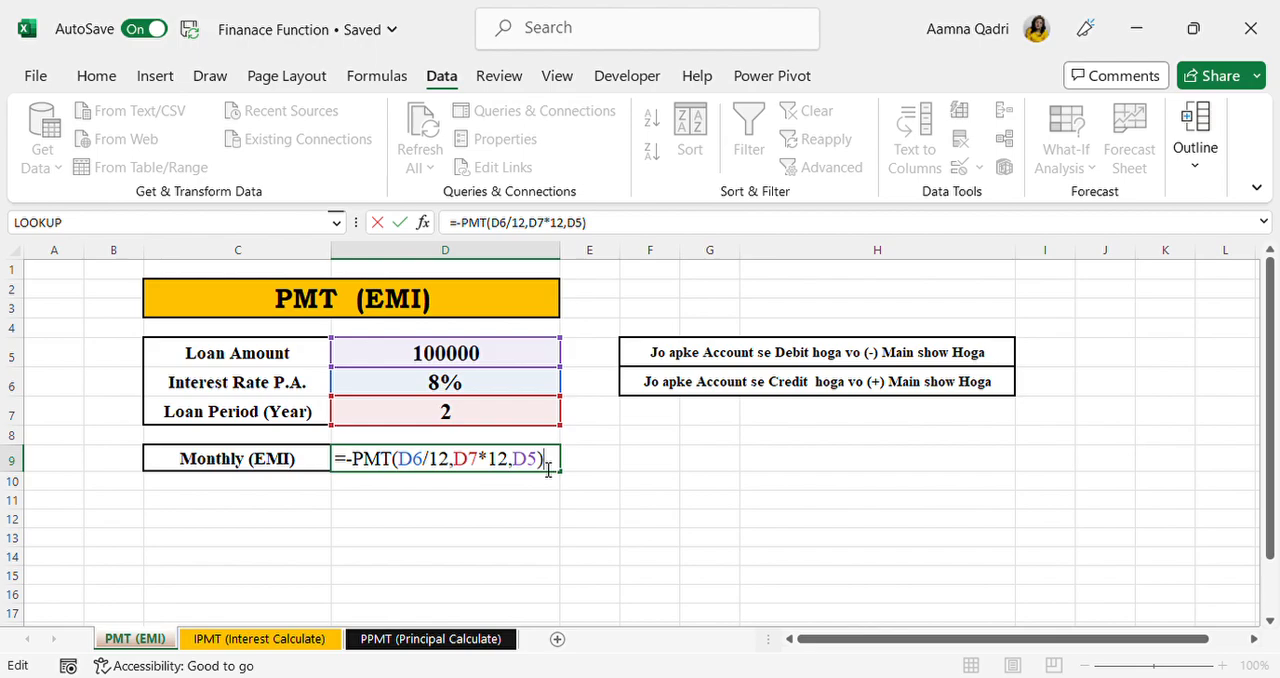
pyautogui.press('Return')
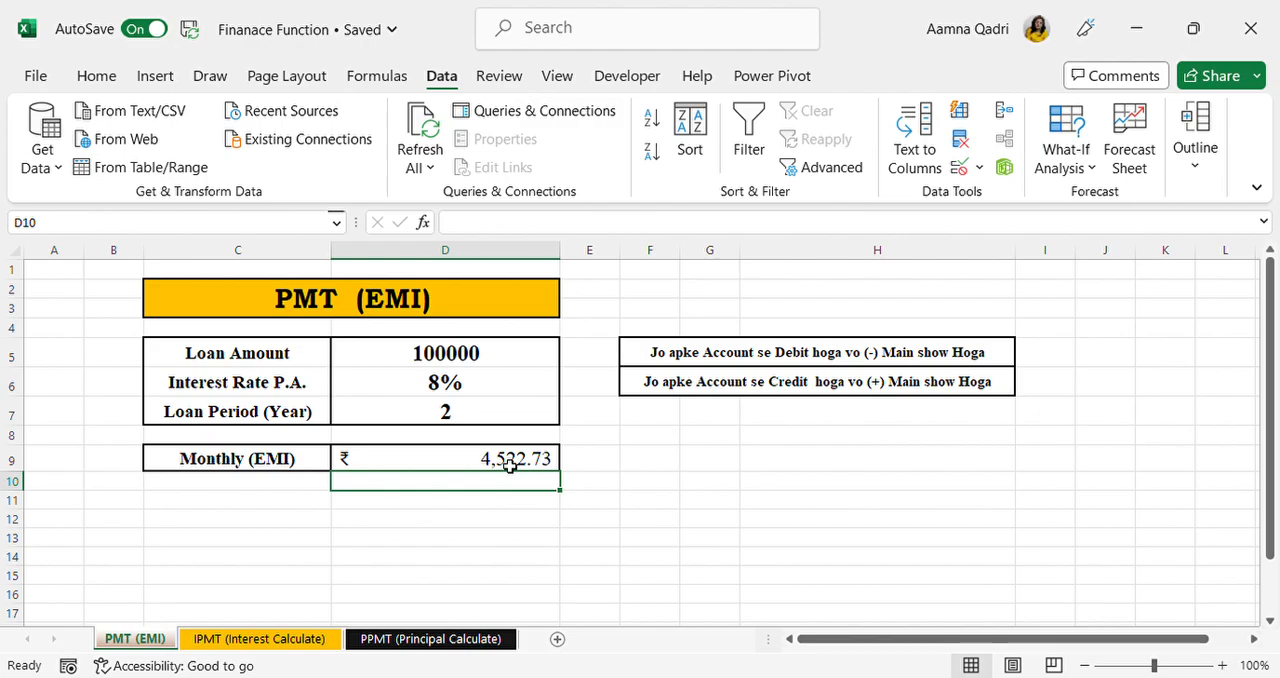
# Step: On the IPMT (Interest Calculate) sheet, replace the Loan Amount in F8 with the formula =F5-F6, Baleno Price minus Down Payment
pyautogui.click(431, 641)
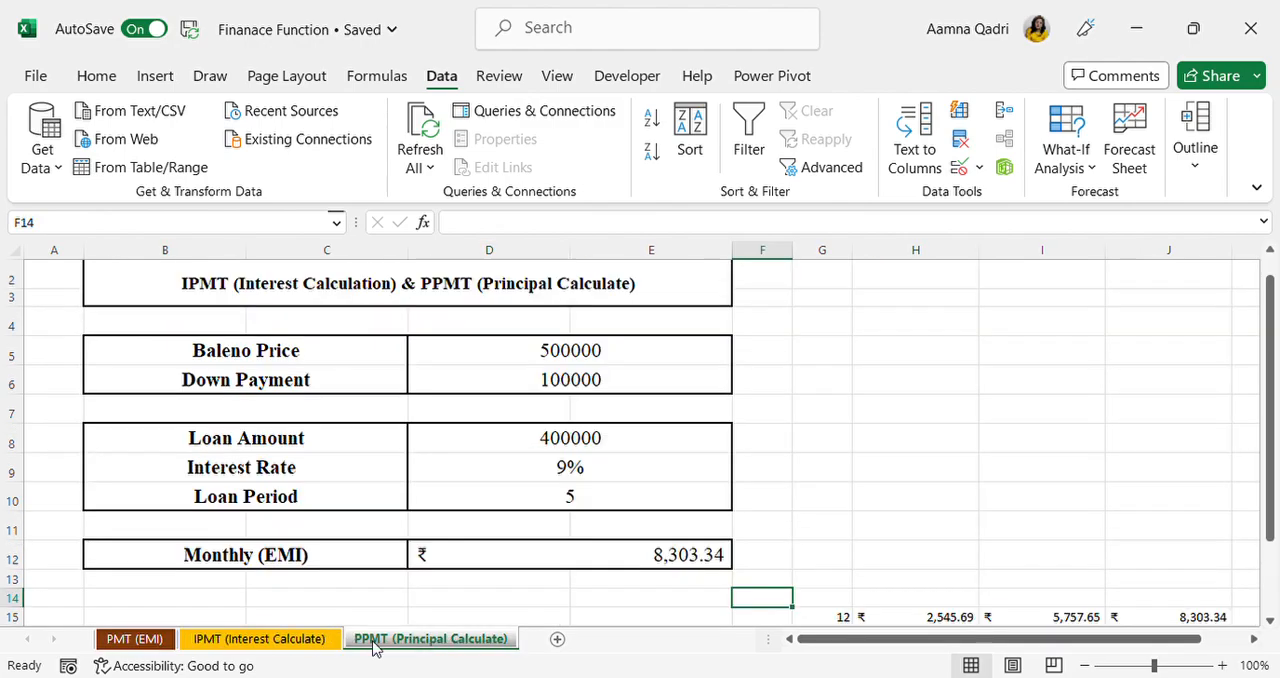
pyautogui.click(306, 644)
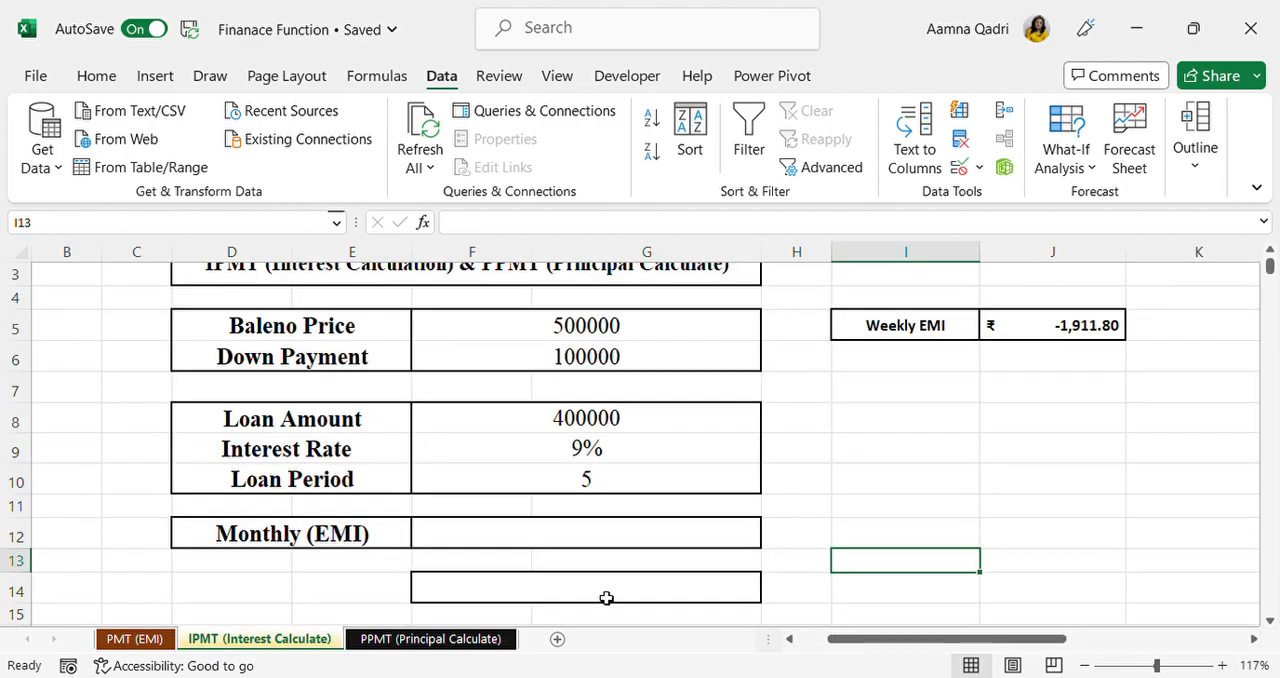
pyautogui.click(564, 546)
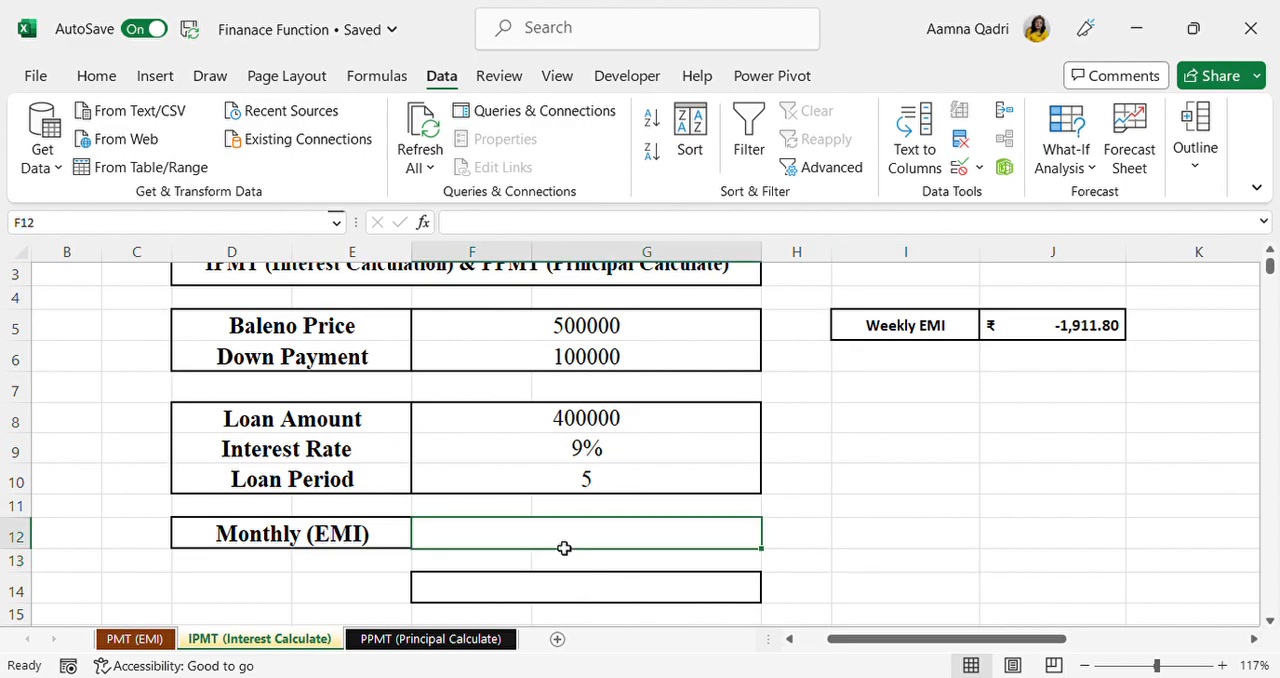
pyautogui.scroll(2, 564, 548)
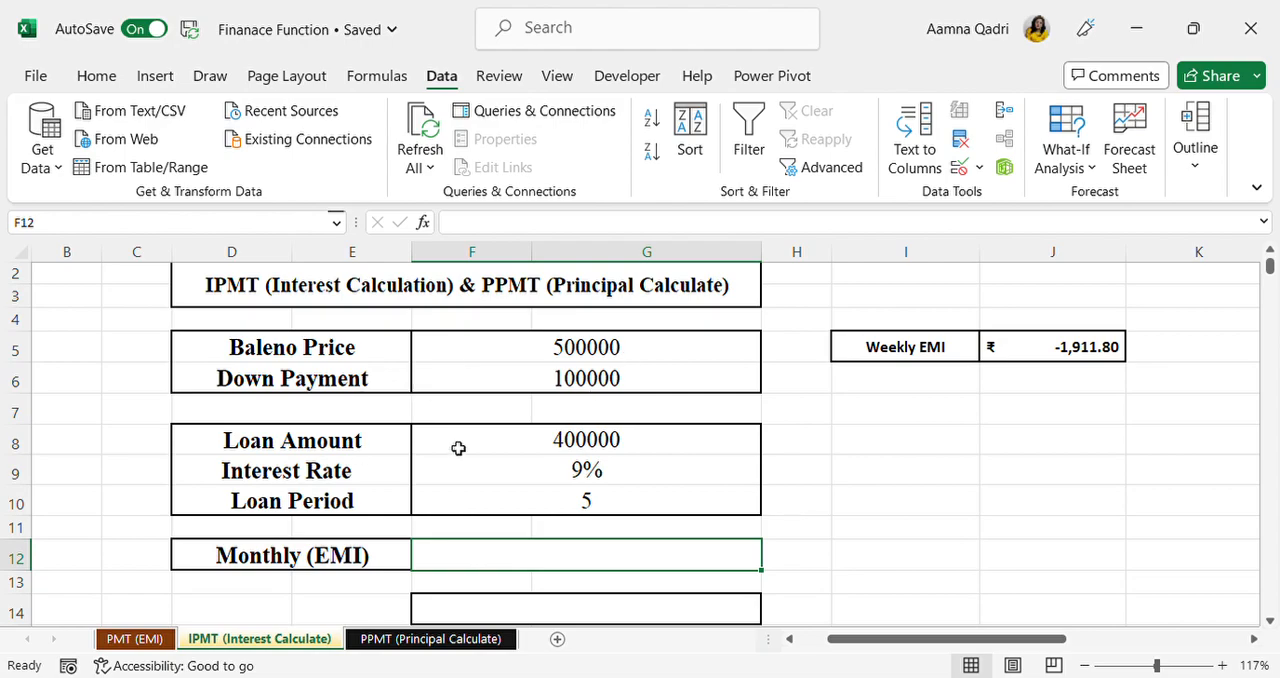
pyautogui.click(572, 450)
pyautogui.press('Delete')
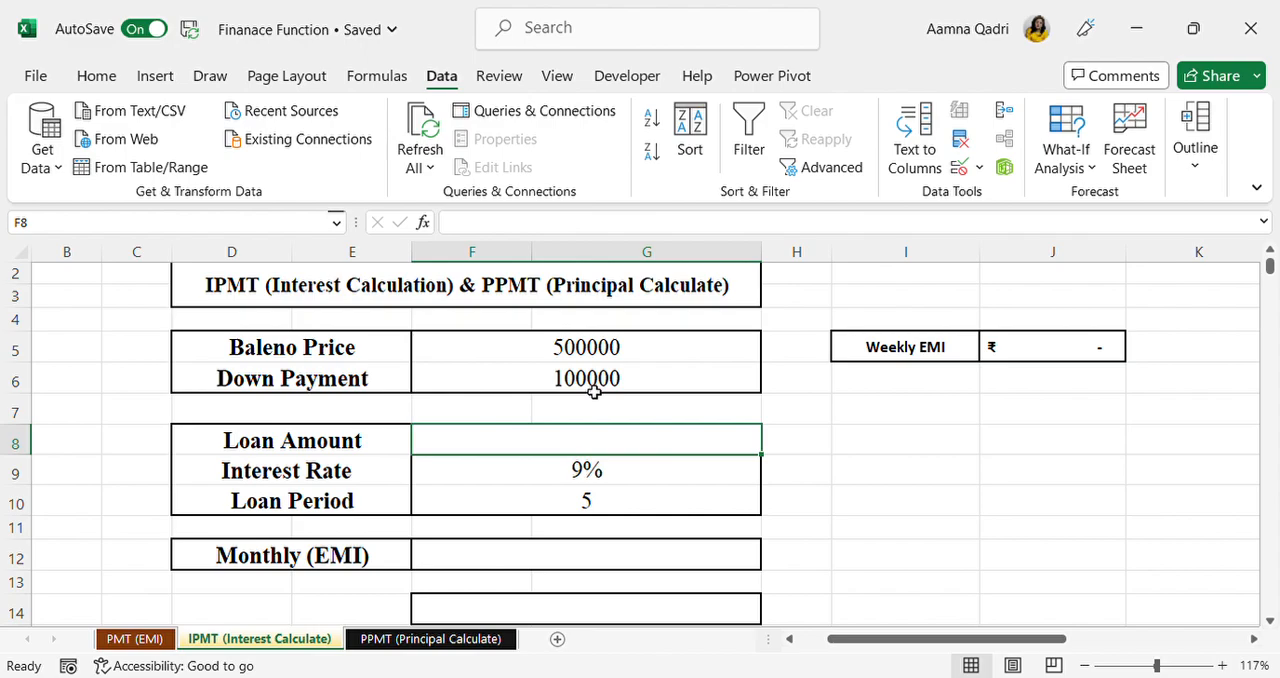
pyautogui.write('=')
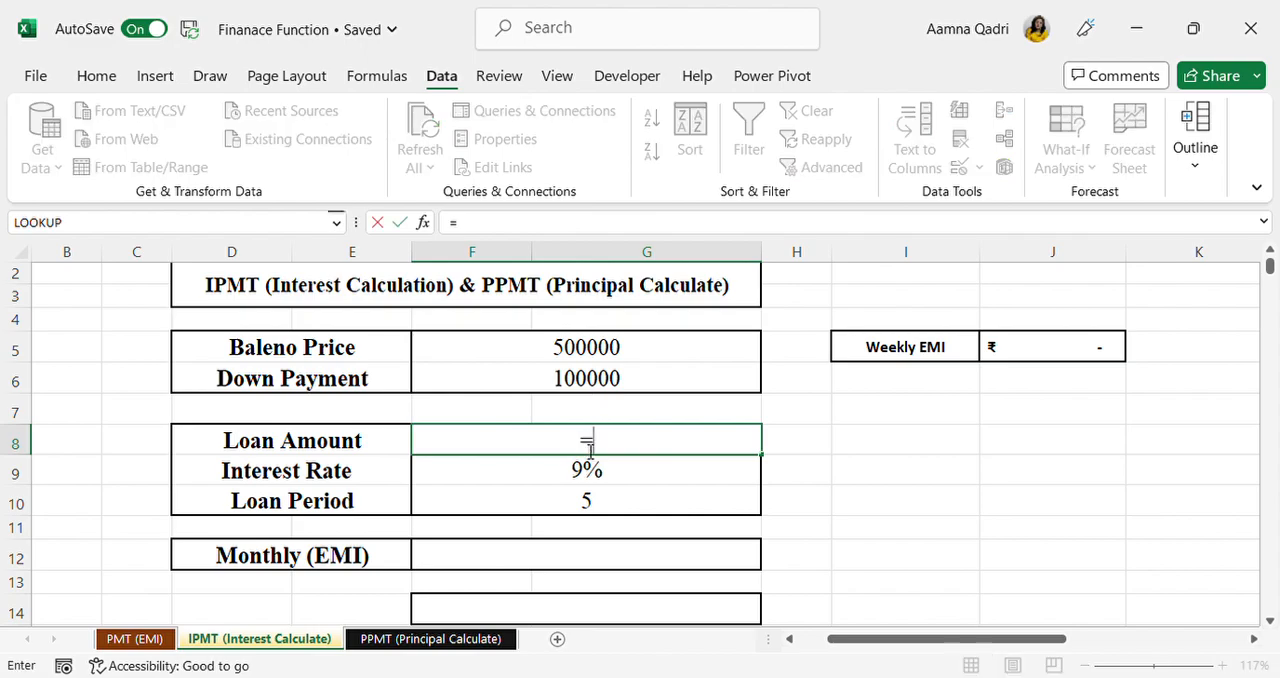
pyautogui.click(575, 345)
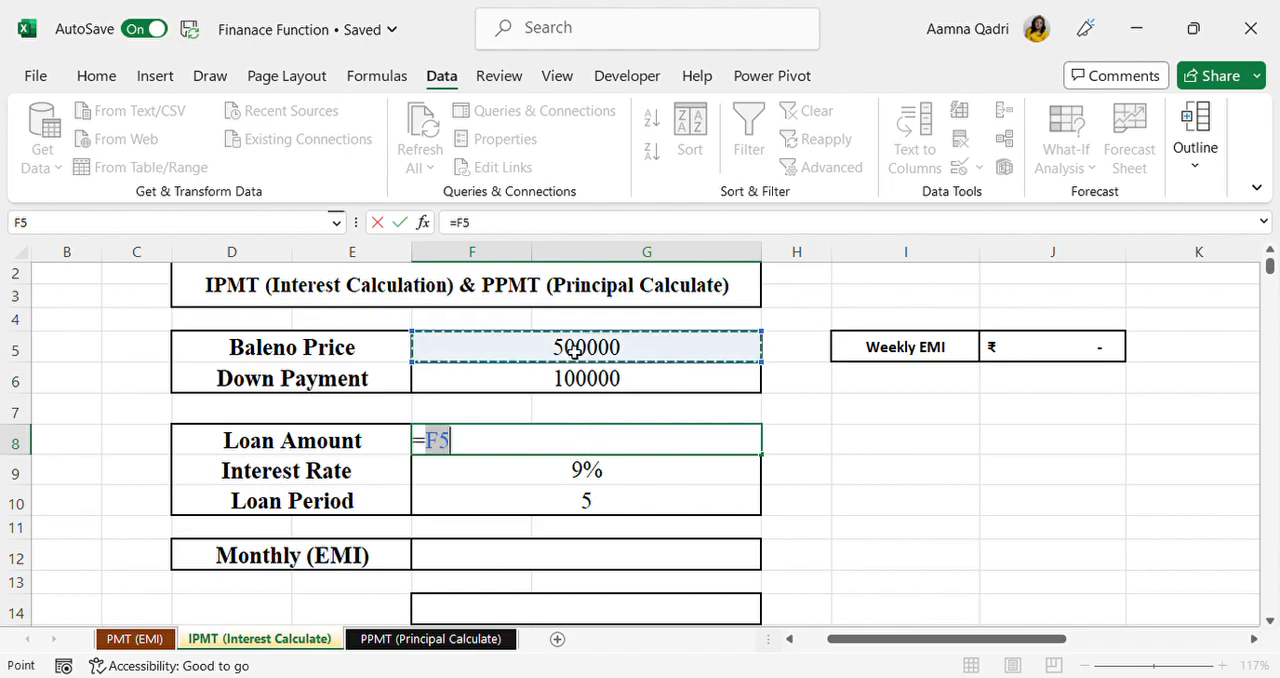
pyautogui.write('-')
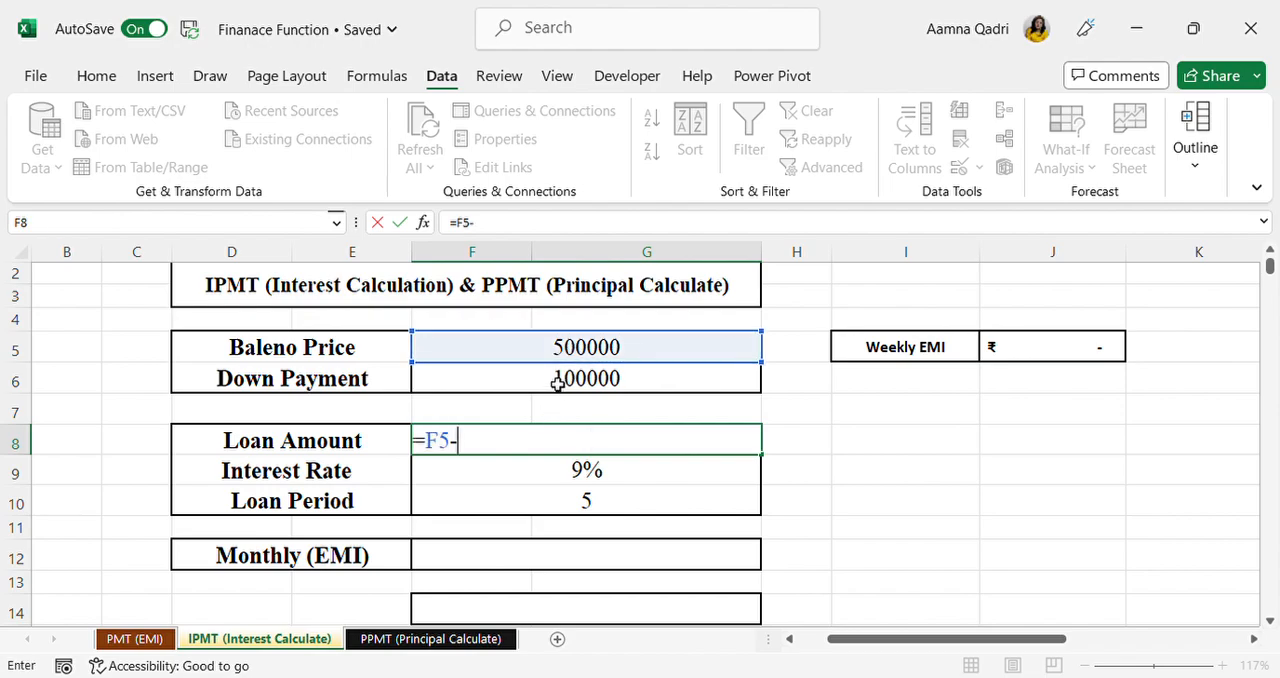
pyautogui.click(557, 382)
pyautogui.write('\\')
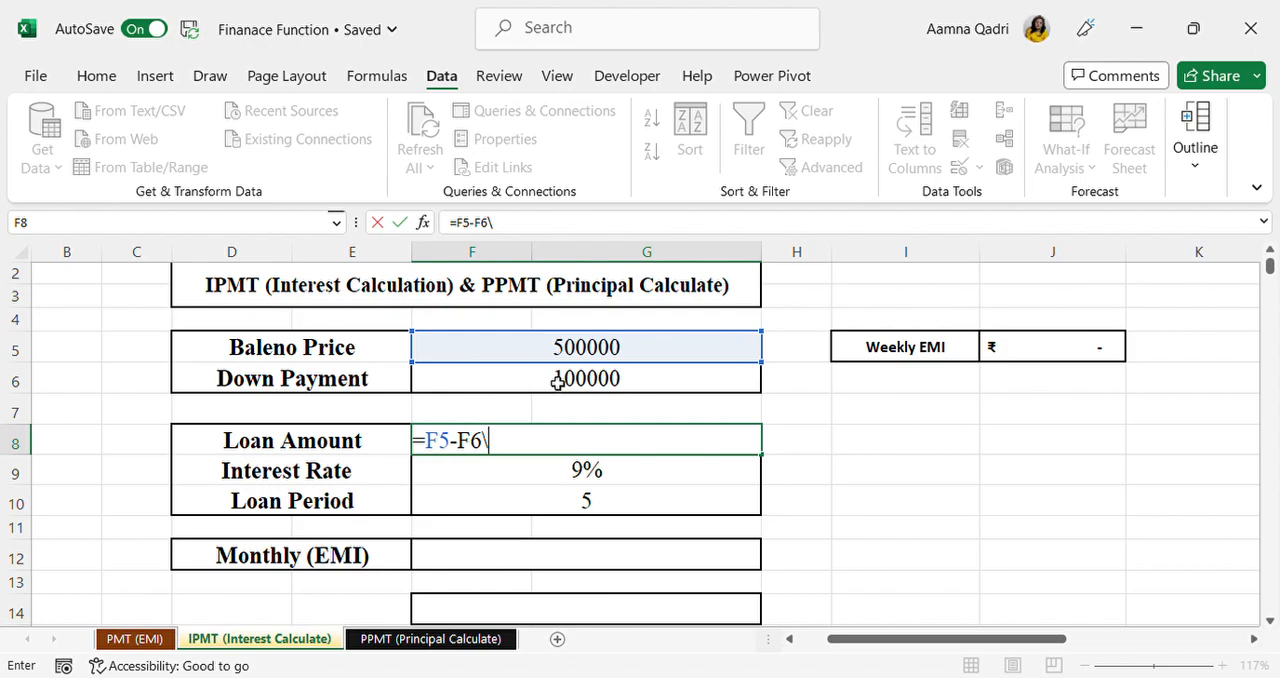
pyautogui.press('BackSpace')
pyautogui.press('Return')
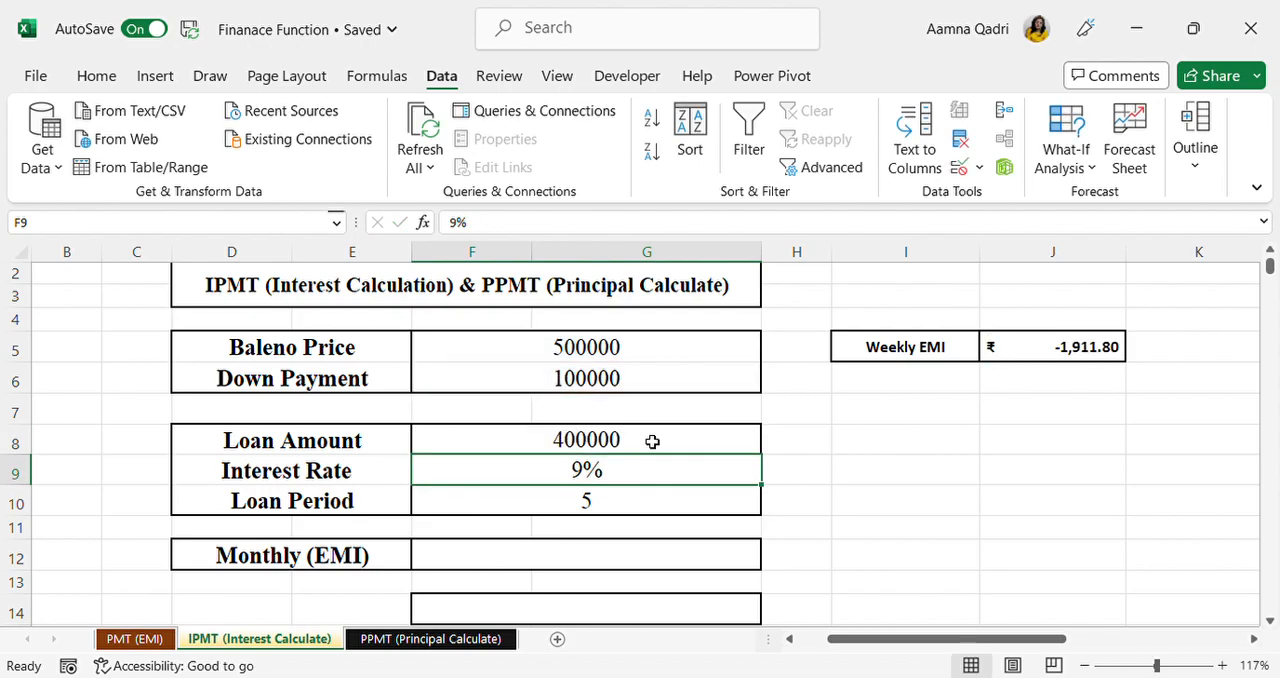
pyautogui.click(655, 447)
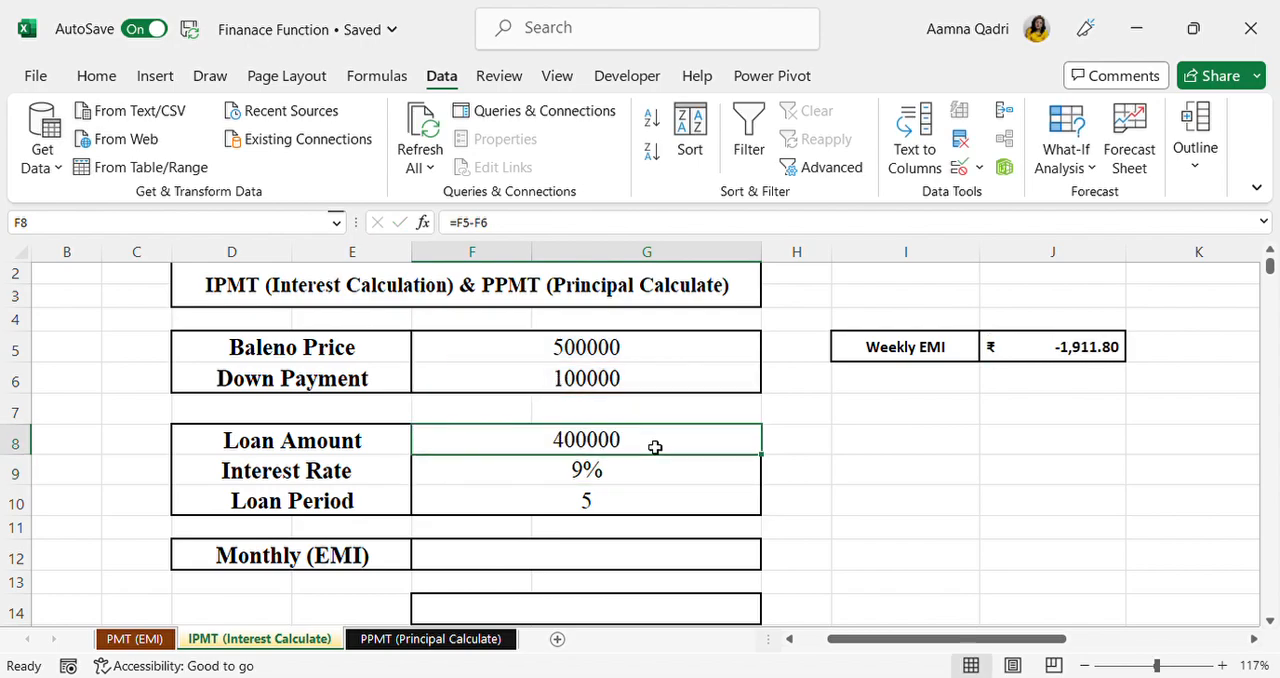
# Step: Calculate the car loan's Monthly (EMI) in F12 with the formula =PMT(F9/12,F10*12,F8)
pyautogui.click(578, 561)
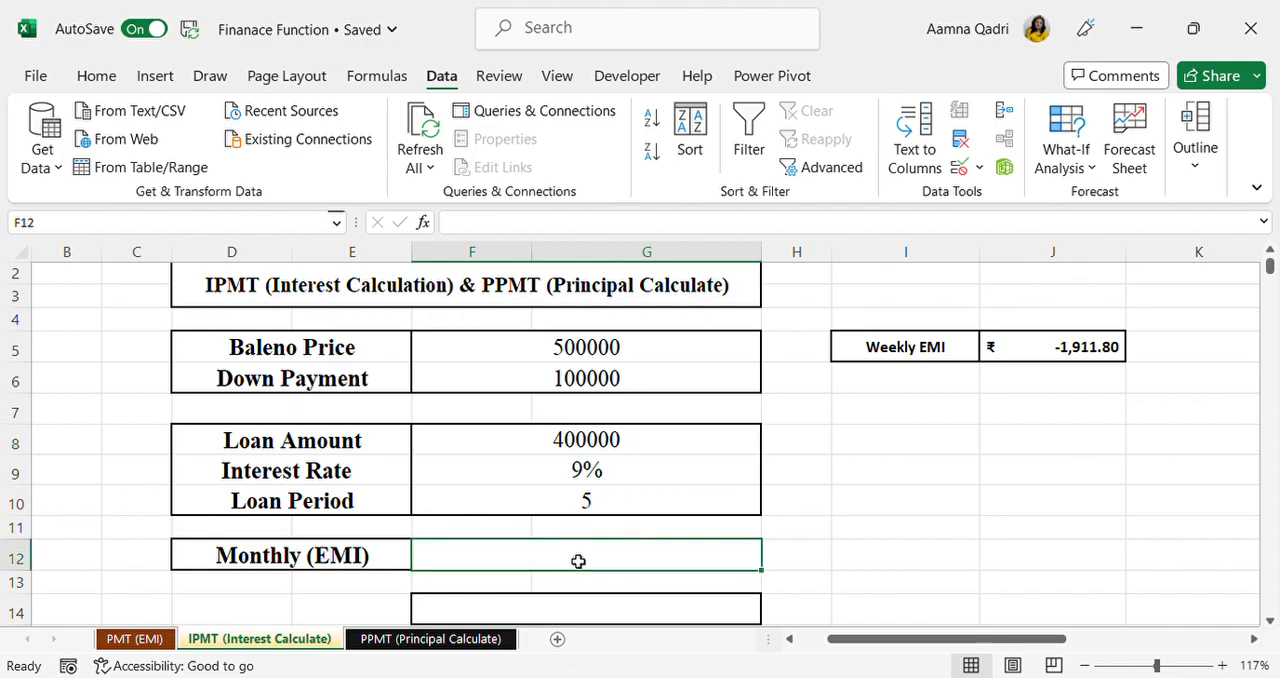
pyautogui.write('=pmt(')
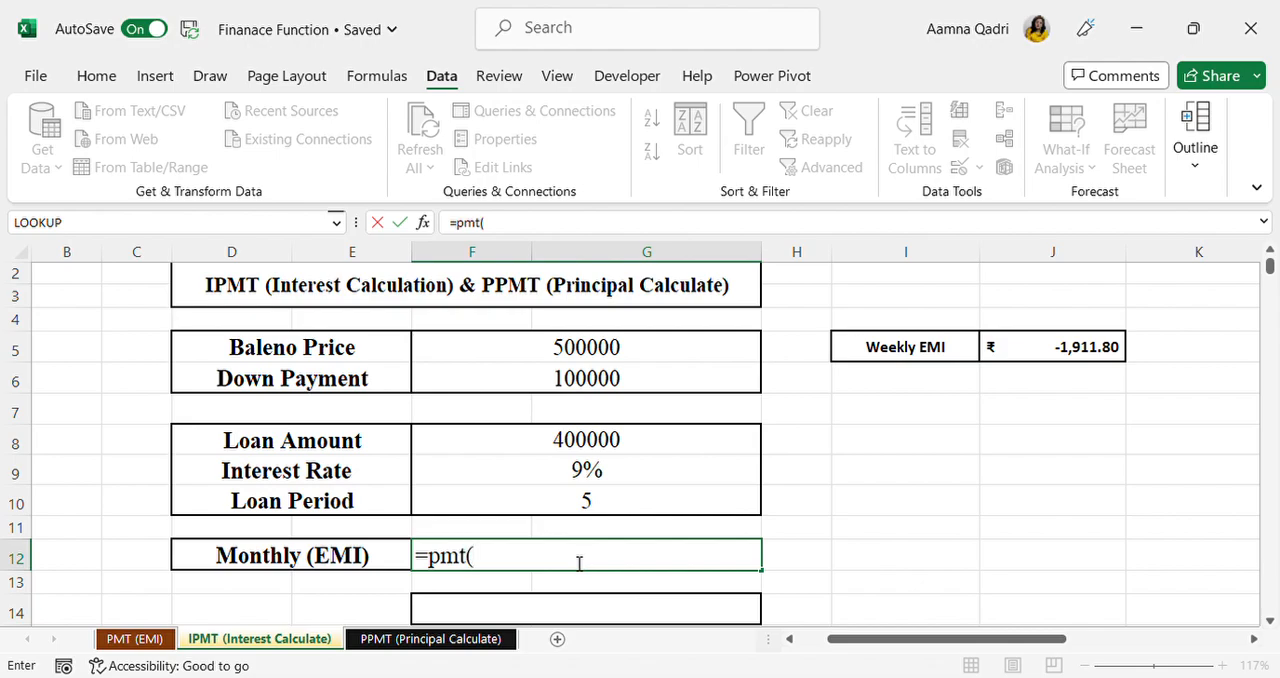
pyautogui.click(567, 478)
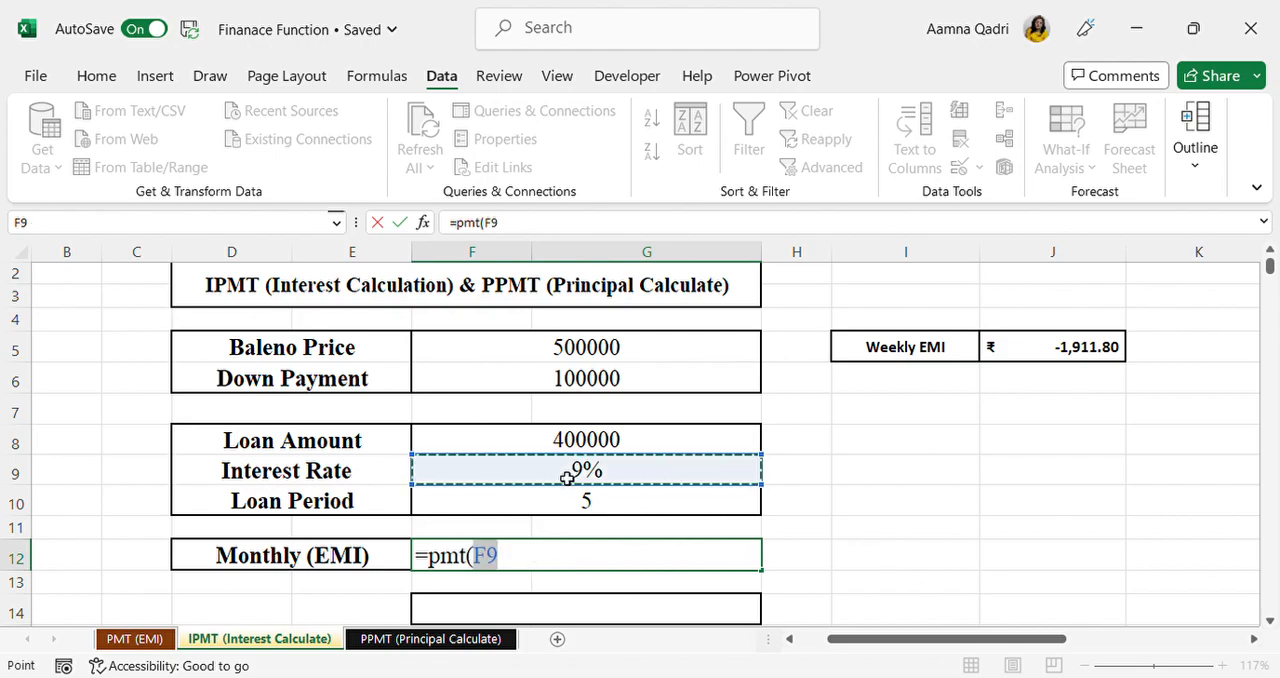
pyautogui.write('/12')
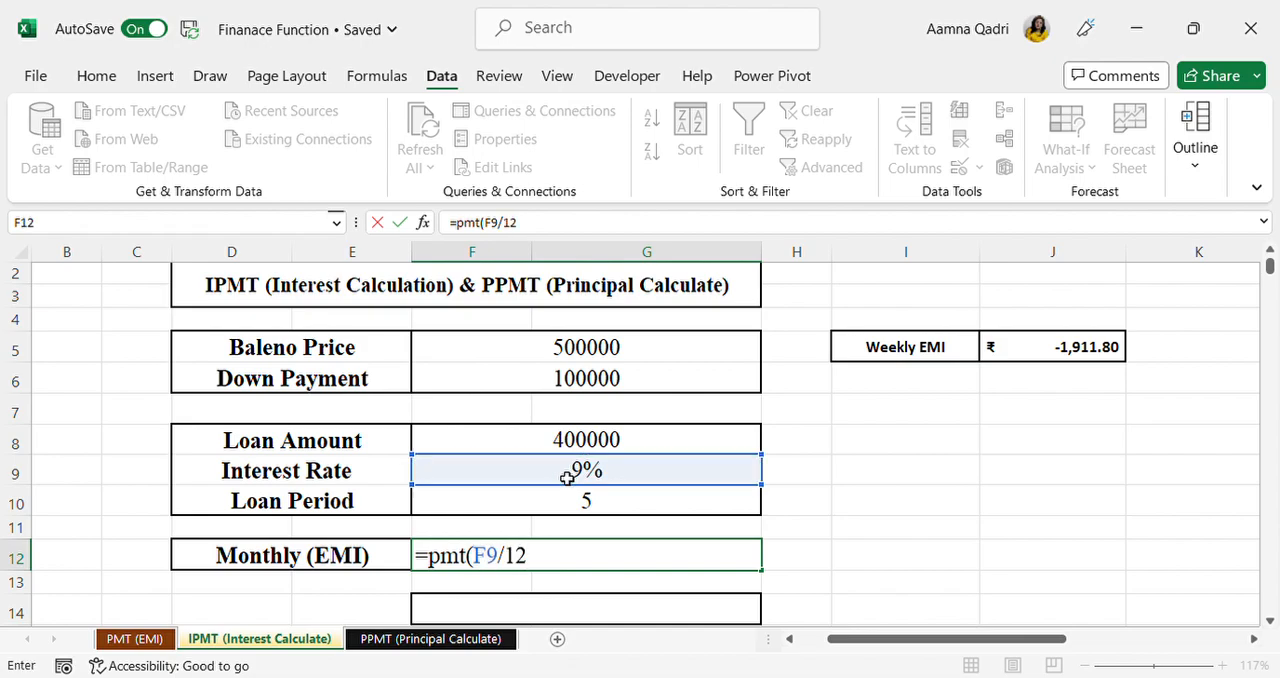
pyautogui.write(',')
pyautogui.click(564, 506)
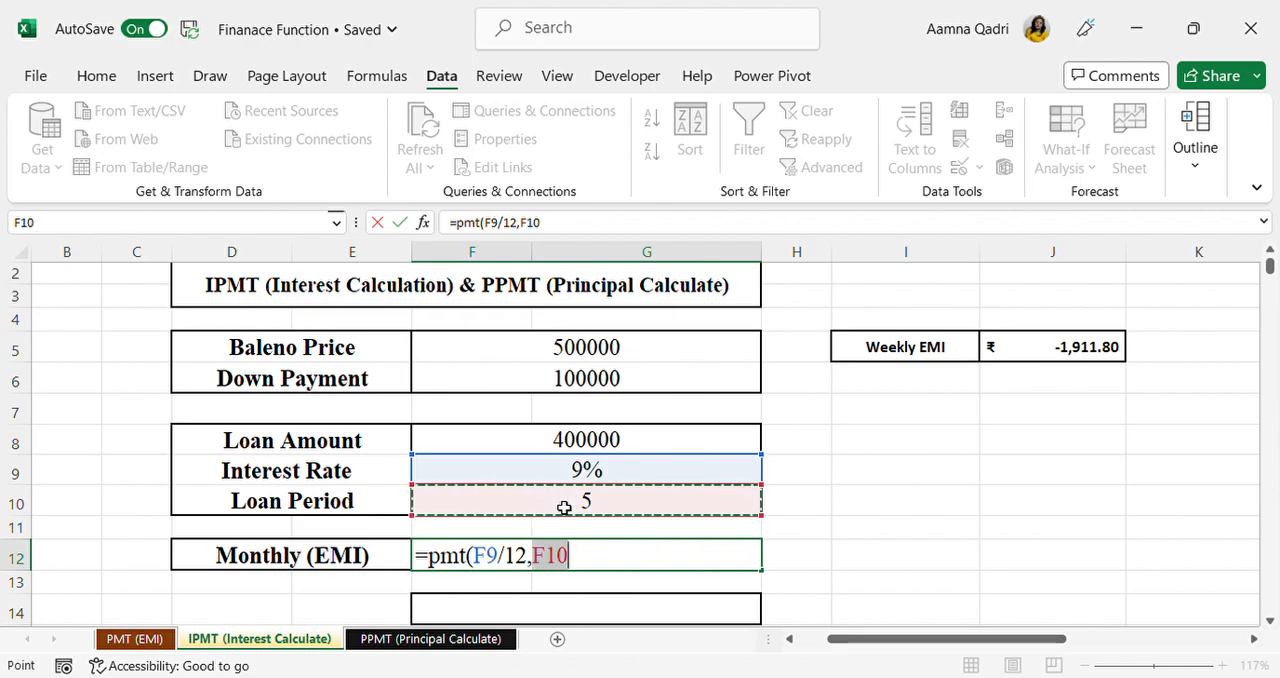
pyautogui.write('*12,')
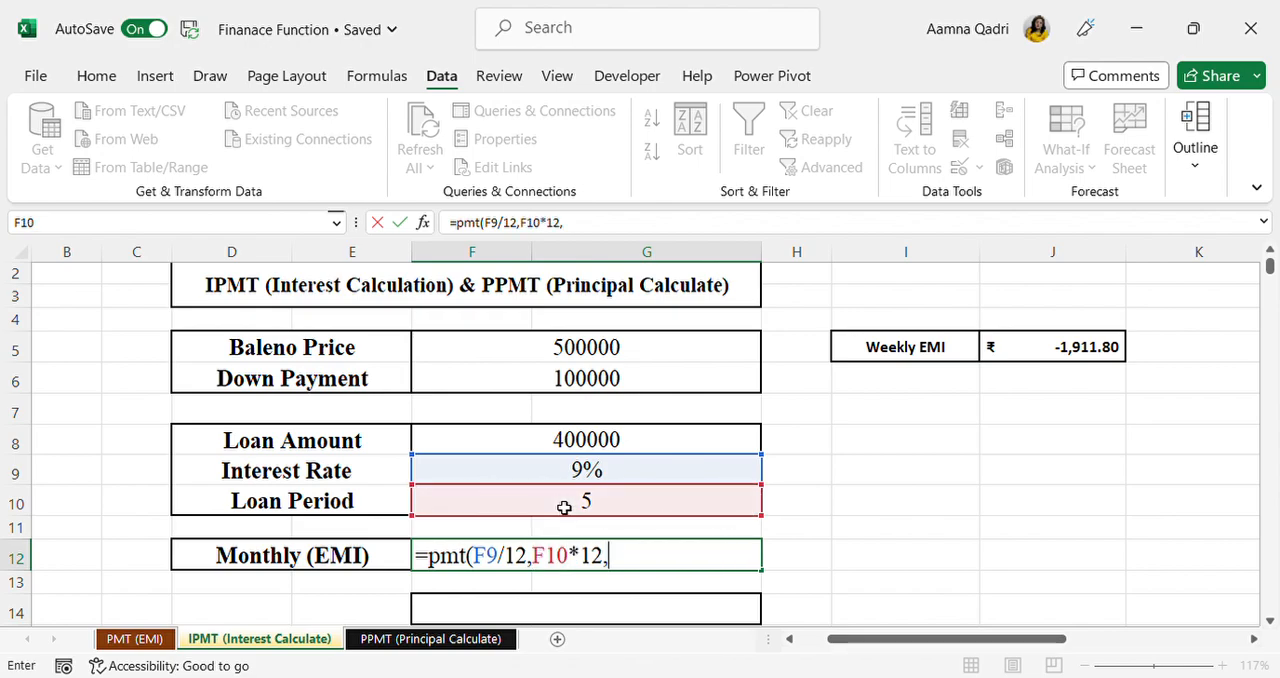
pyautogui.click(615, 447)
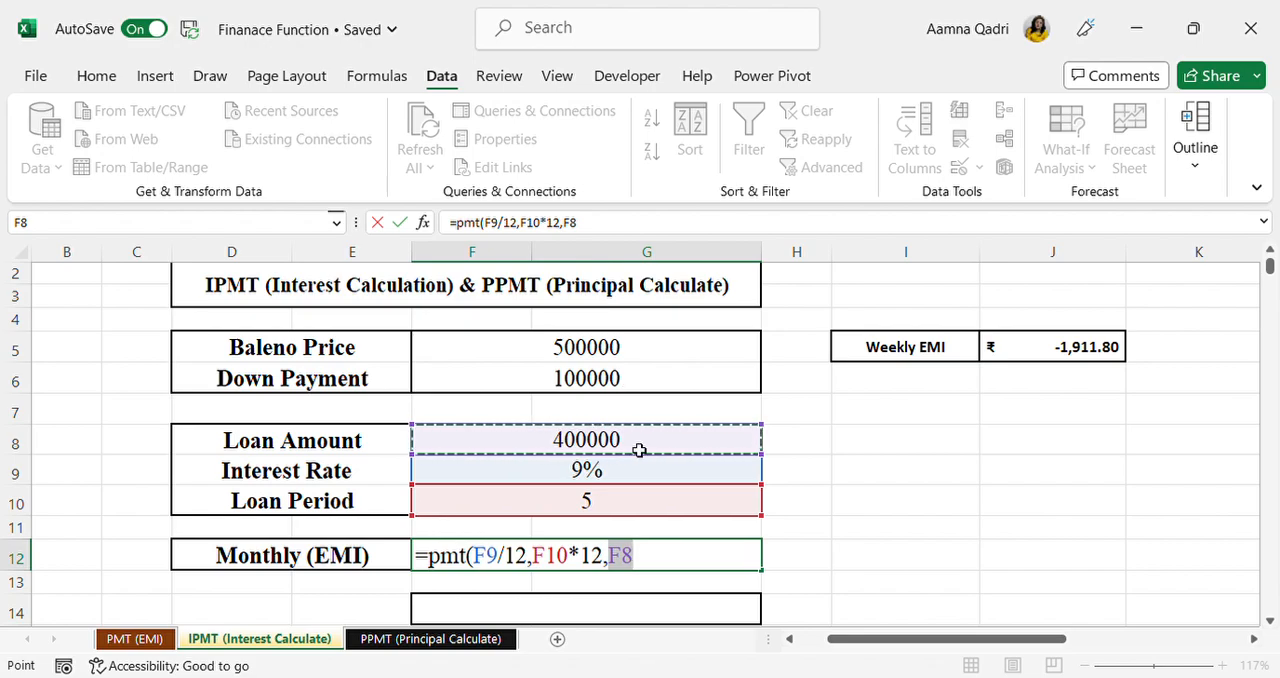
pyautogui.write(')')
pyautogui.press('Return')
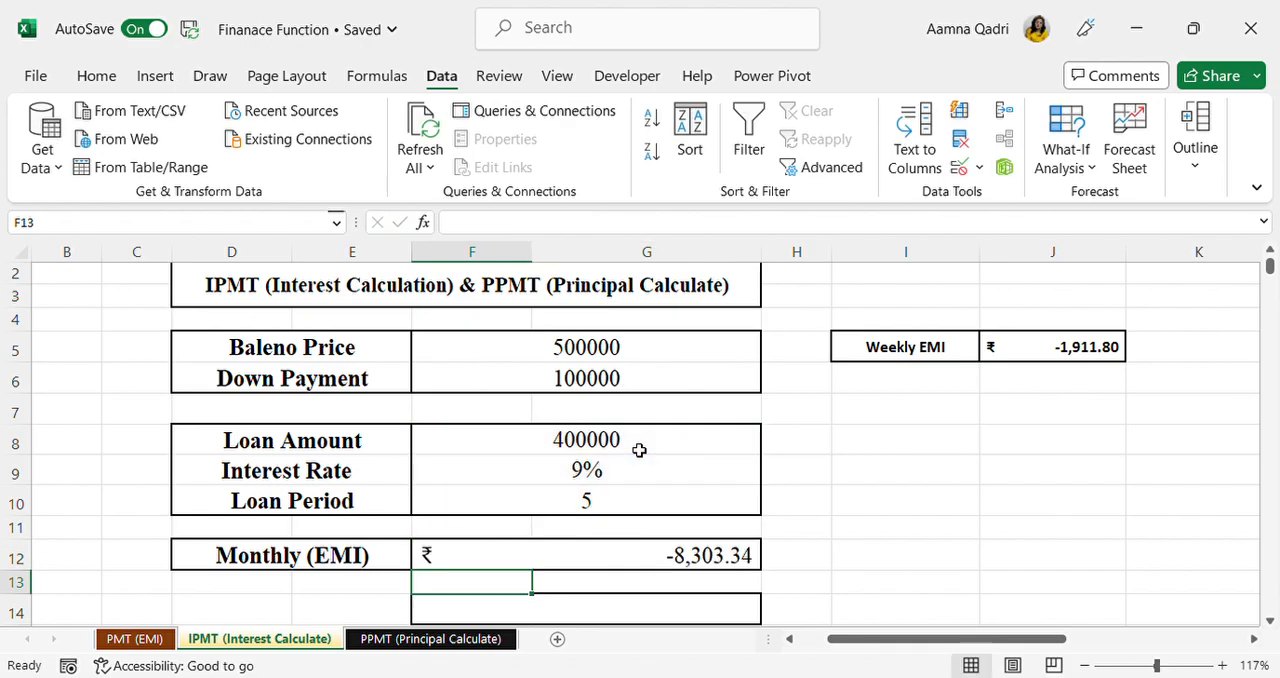
# Step: Negate the Monthly (EMI) formula in F12 by adding a minus sign, giving =-PMT(F9/12,F10*12,F8)
pyautogui.doubleClick(690, 557)
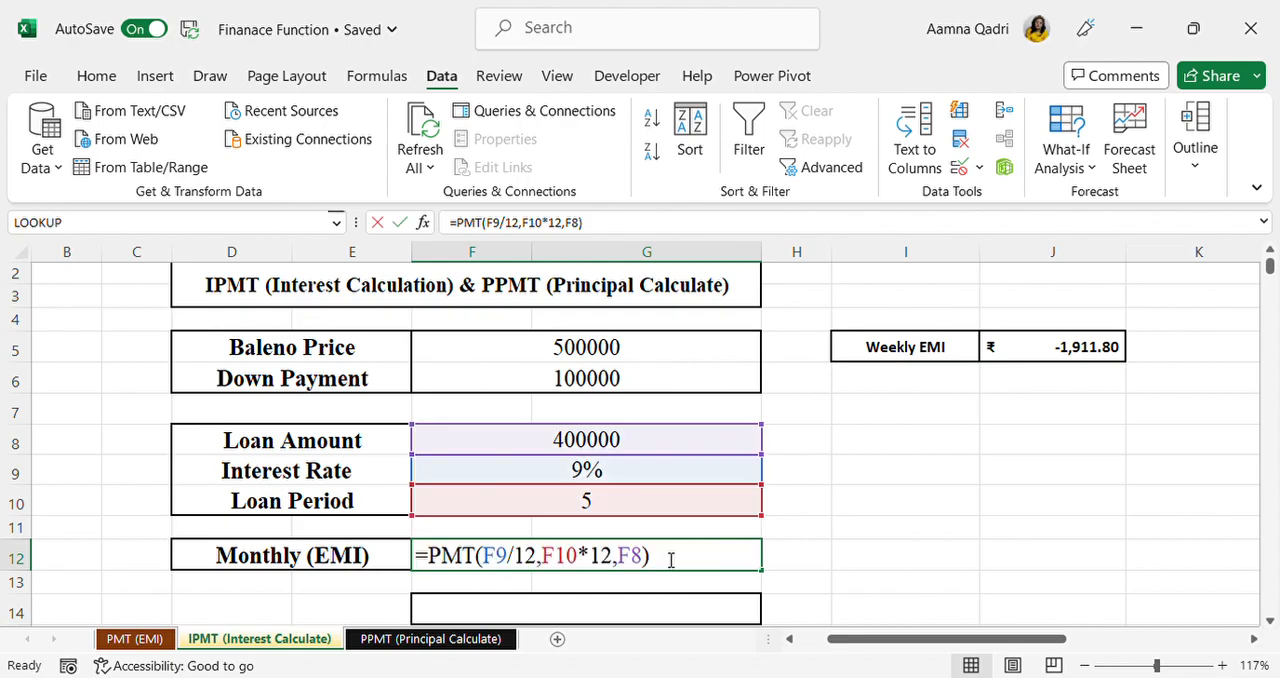
pyautogui.click(428, 557)
pyautogui.write('-')
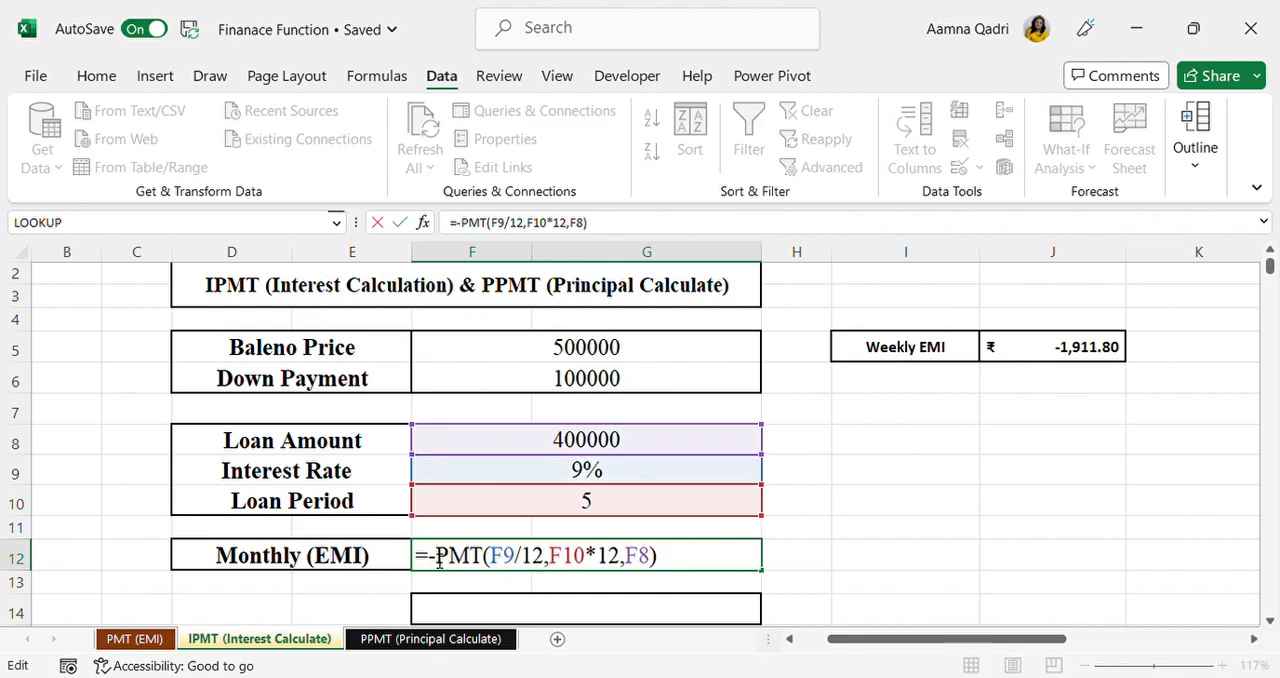
pyautogui.press('Return')
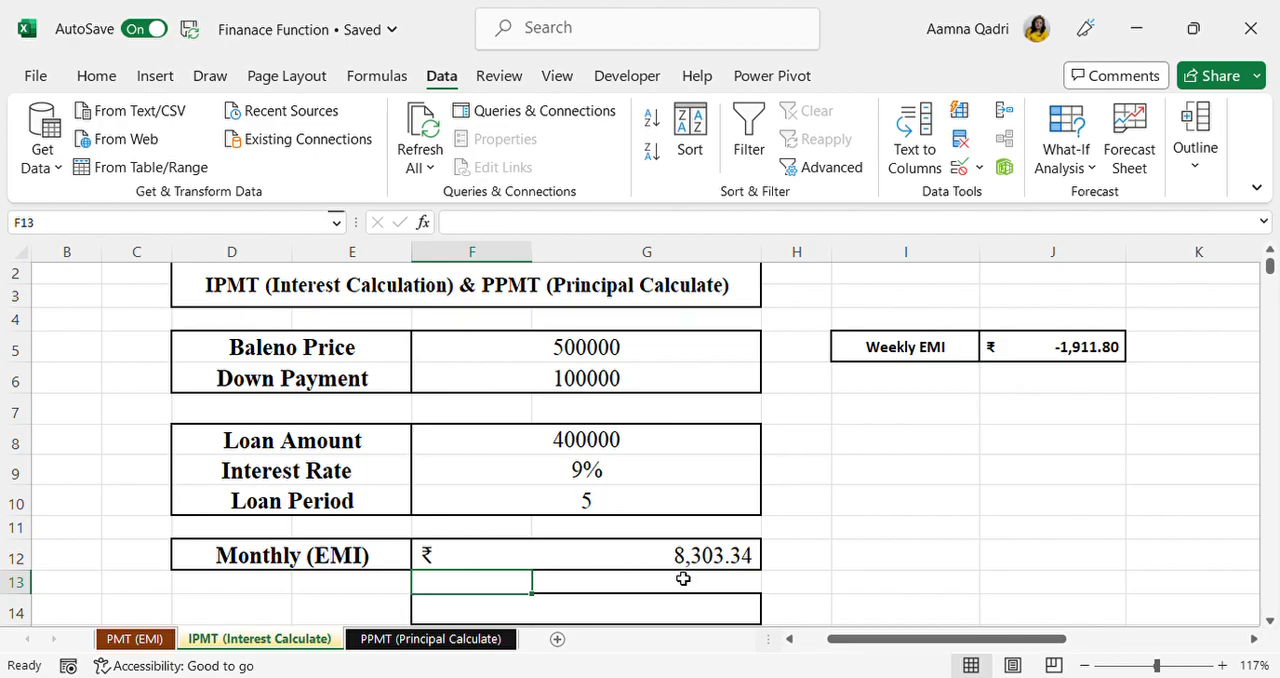
pyautogui.click(680, 569)
pyautogui.click(869, 566)
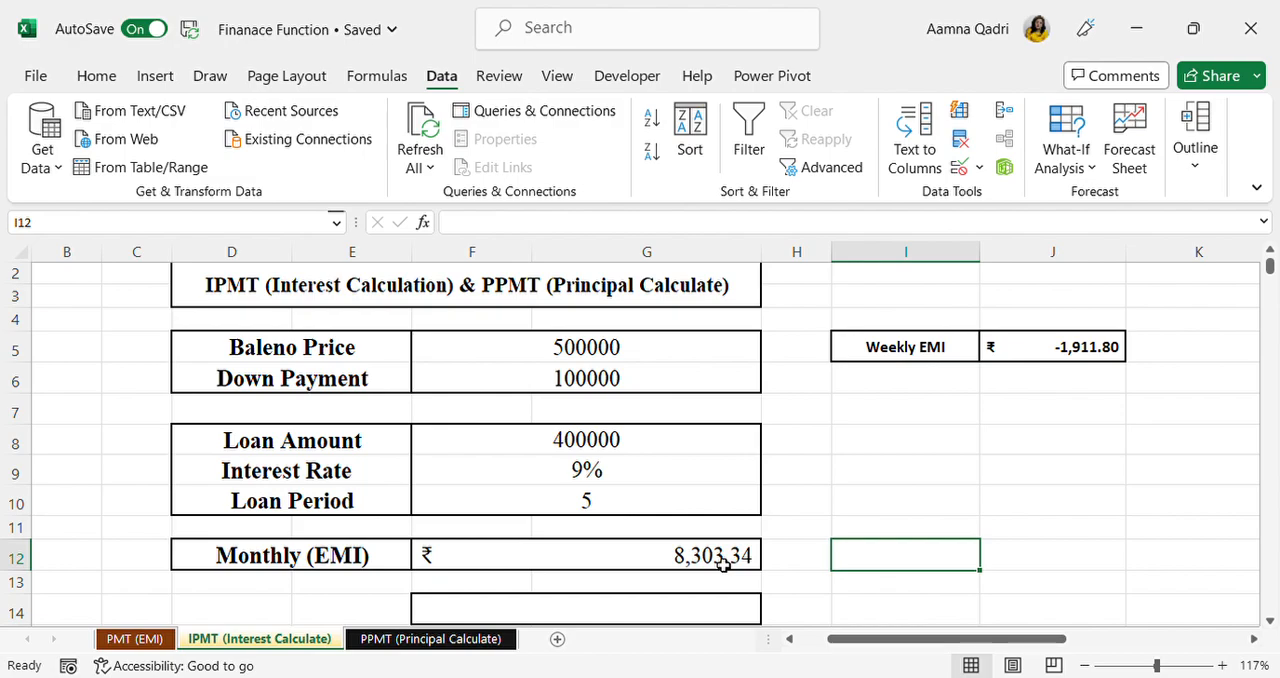
# Step: Use Goal Seek to bring the Monthly (EMI) in F12 to 8000 by changing the Down Payment in F6
pyautogui.click(723, 565)
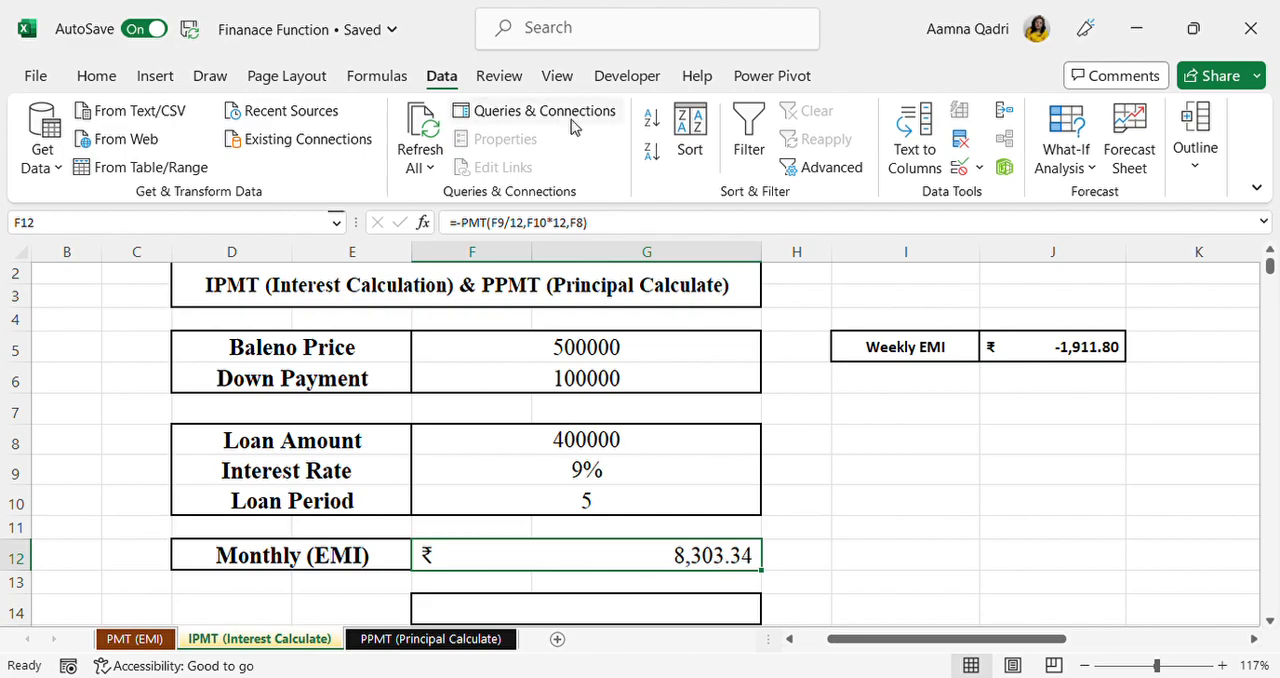
pyautogui.click(1083, 168)
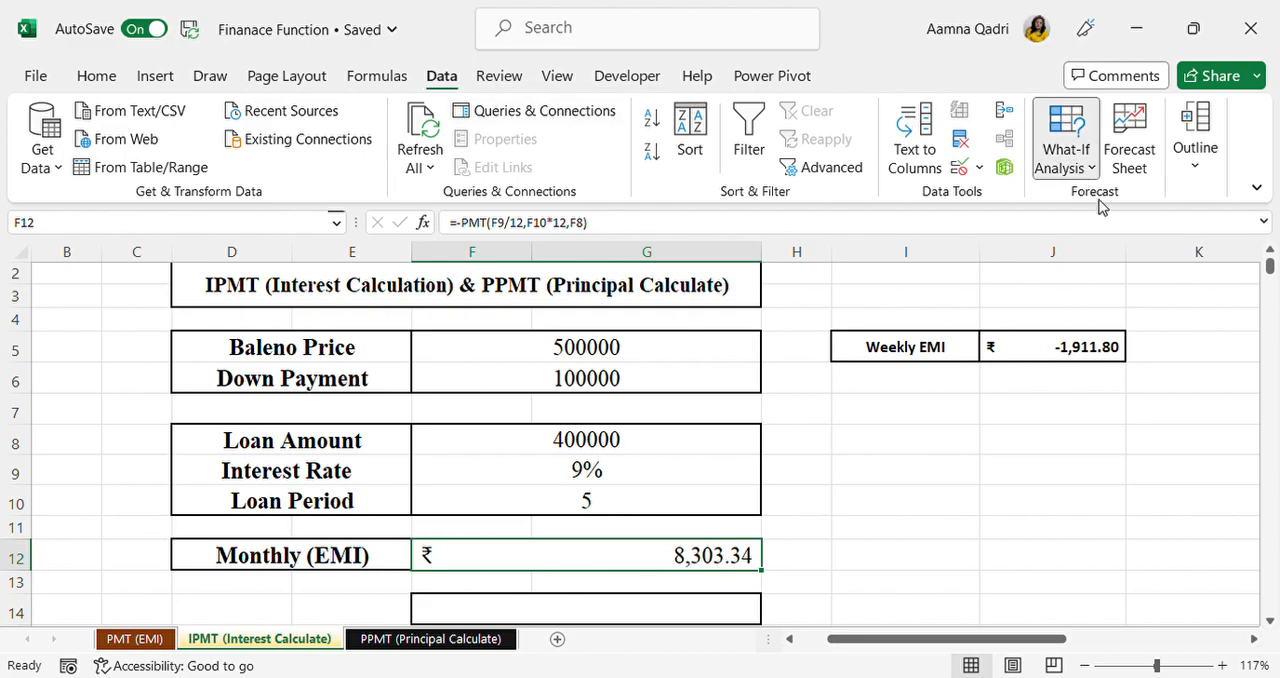
pyautogui.click(1112, 233)
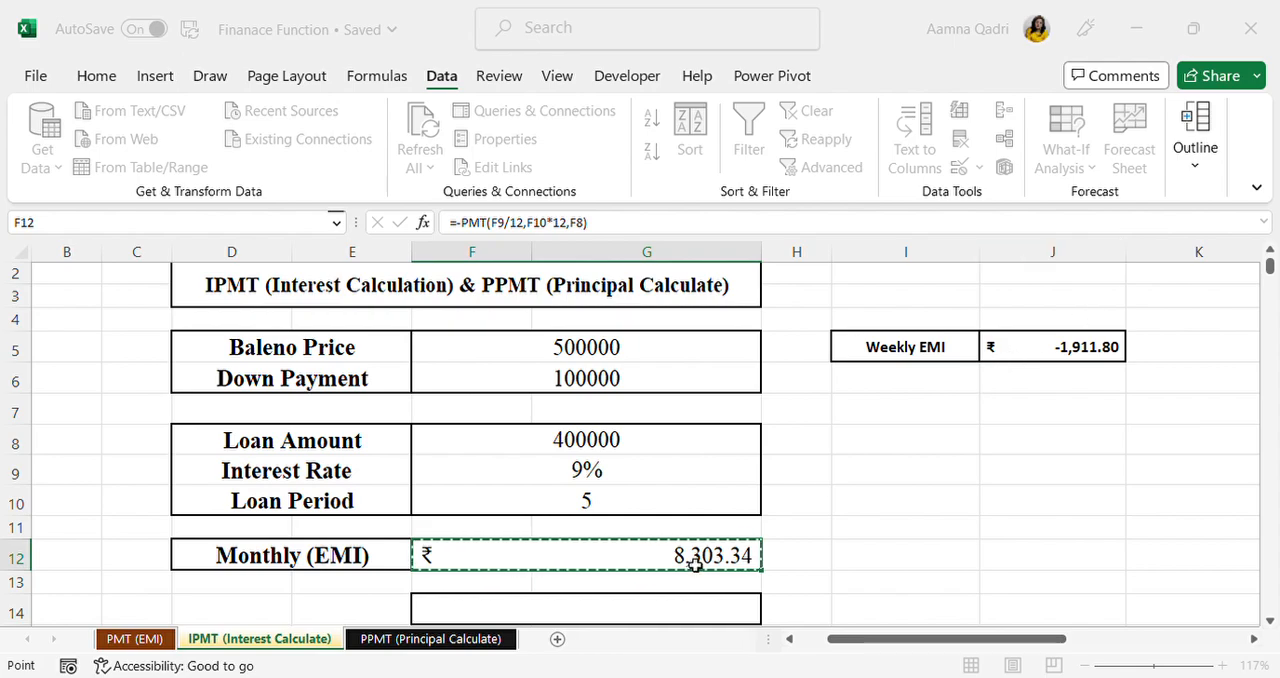
pyautogui.press('Escape')
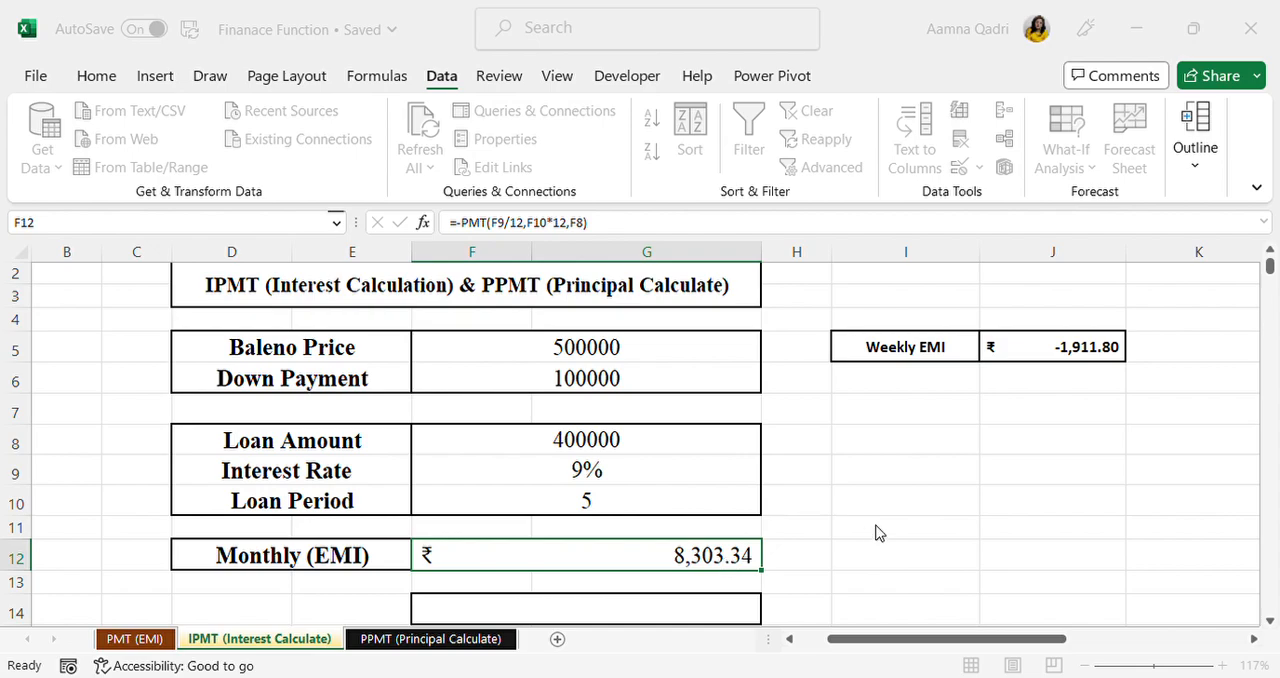
pyautogui.doubleClick(968, 411)
pyautogui.click(638, 389)
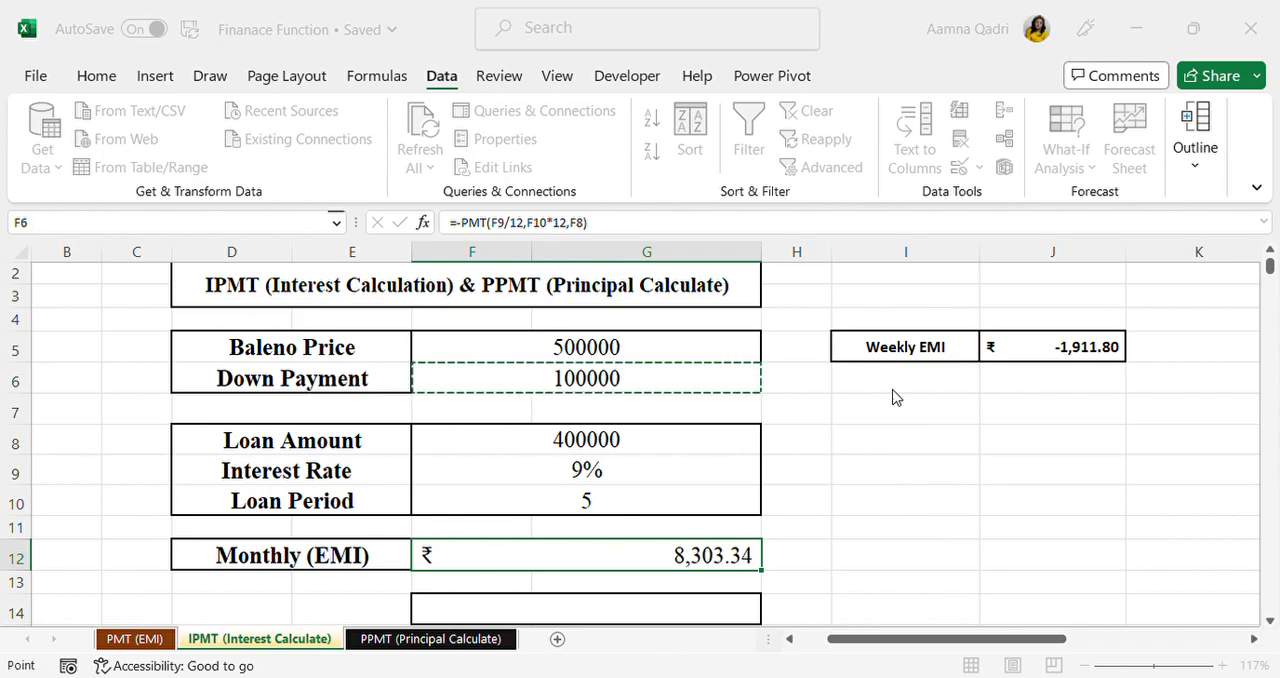
pyautogui.press('Return')
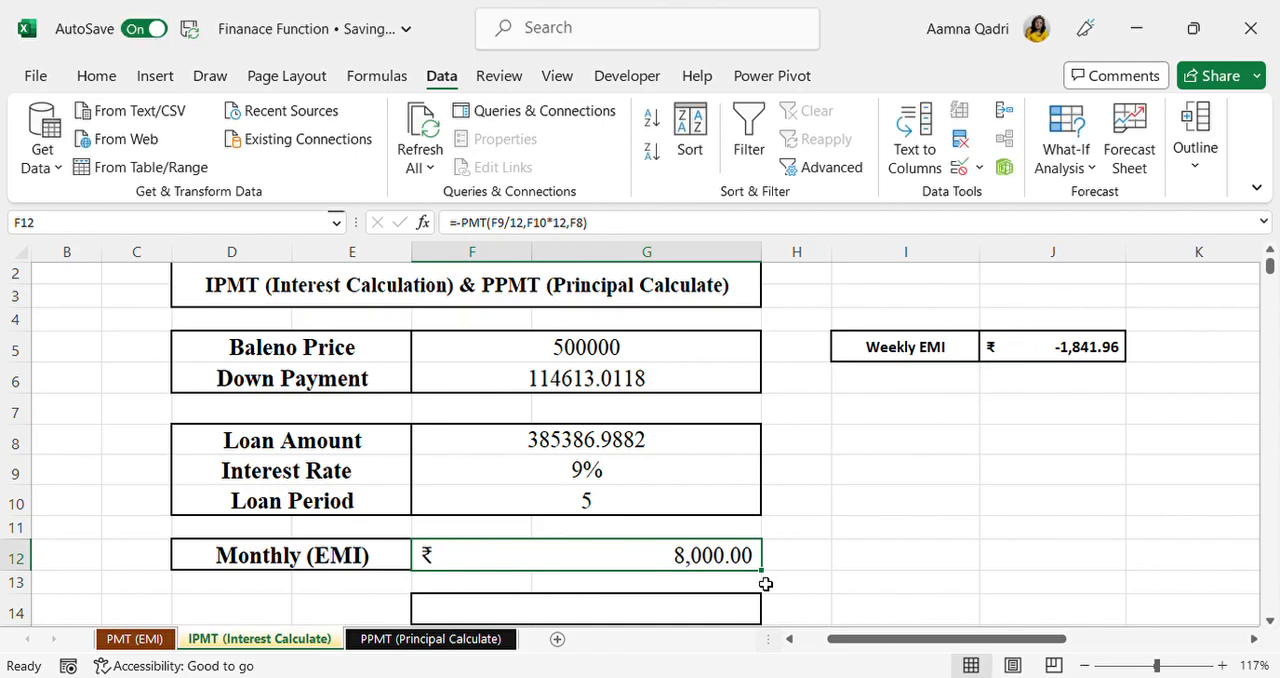
# Step: On the PPMT (Principal Calculate) sheet, clear the leftover loan figures in G15:L15
pyautogui.scroll(-1, 765, 583)
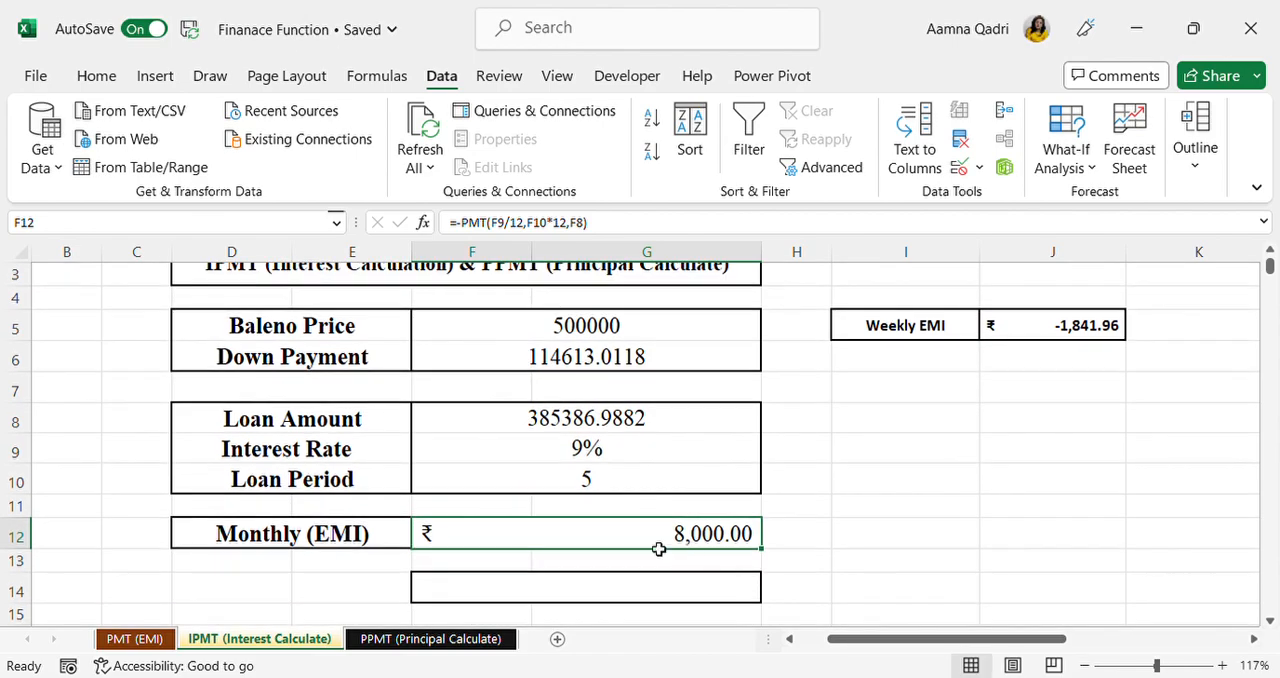
pyautogui.scroll(1, 655, 541)
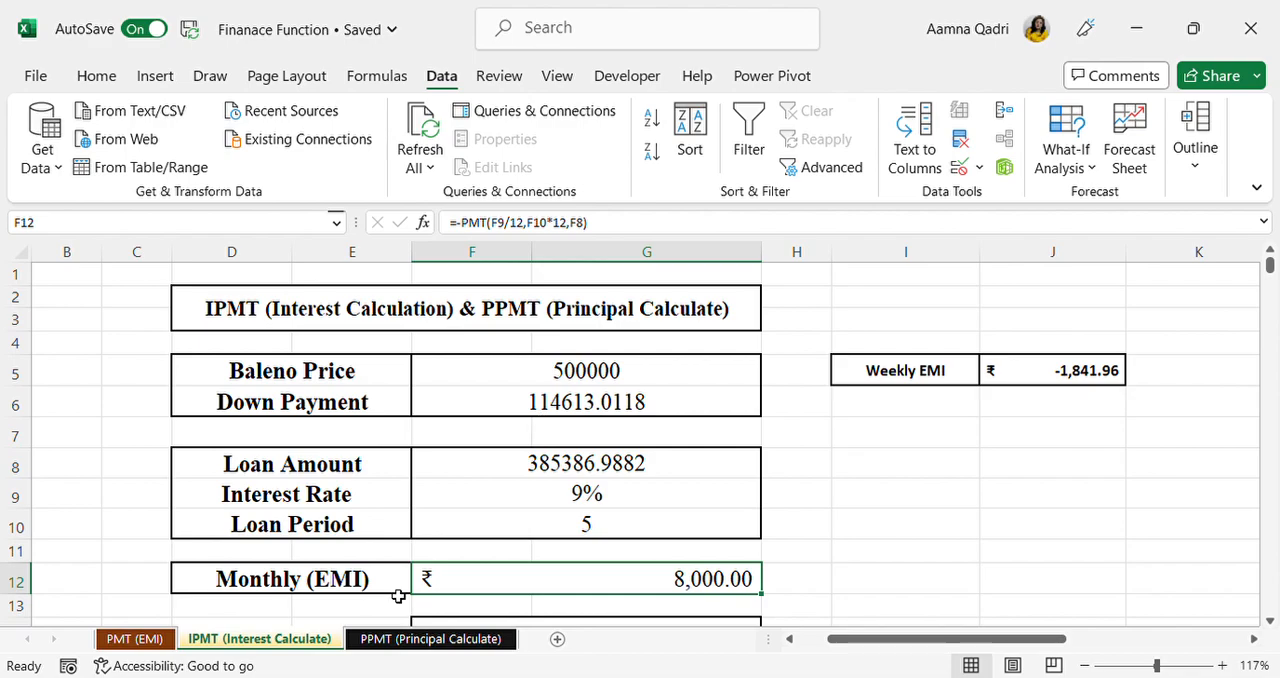
pyautogui.click(398, 640)
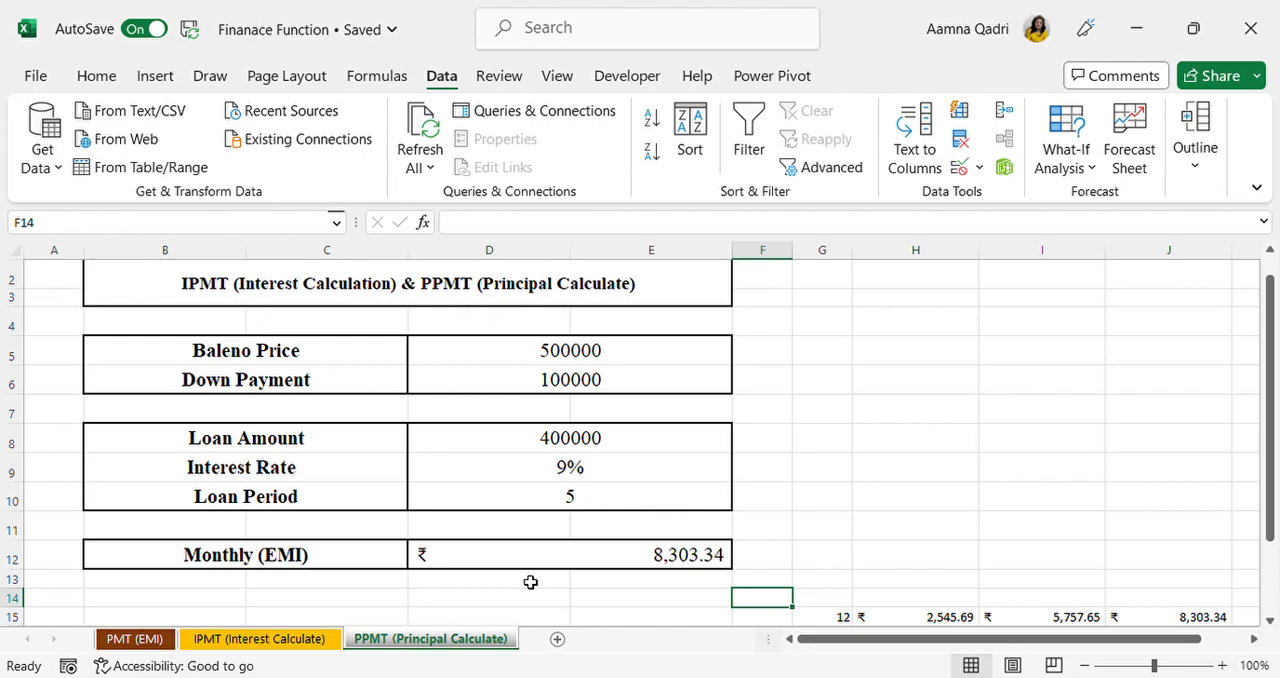
pyautogui.scroll(1, 647, 535)
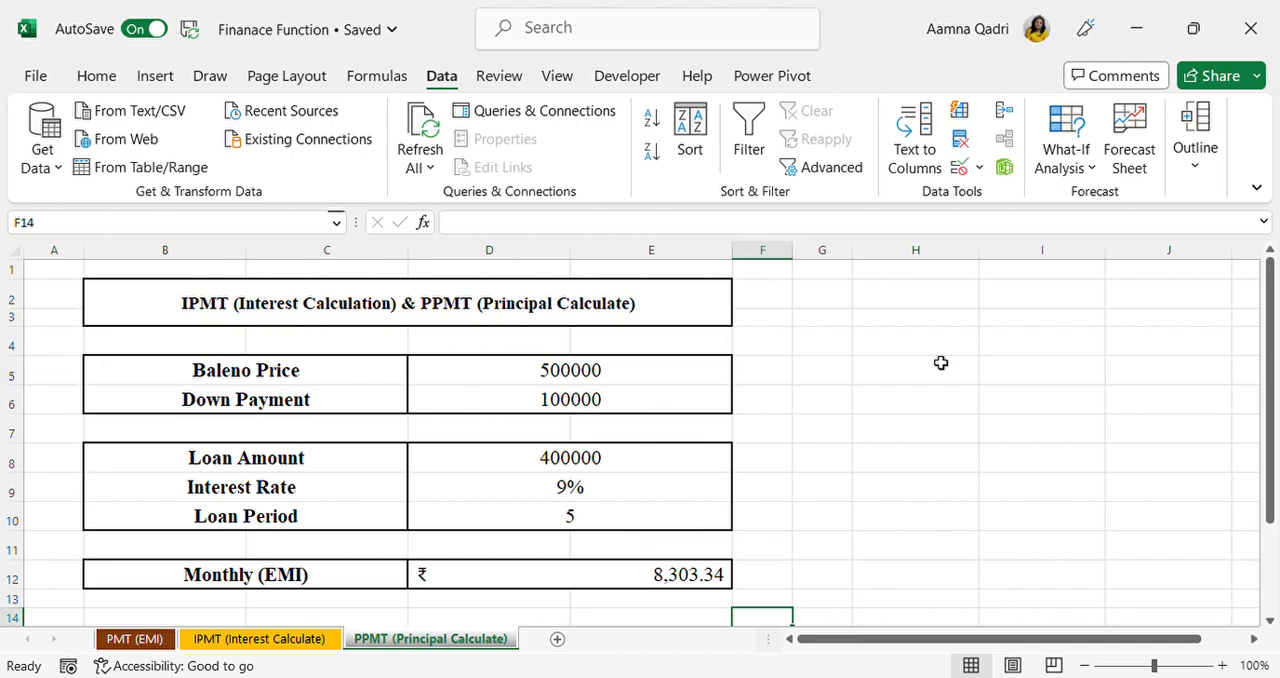
pyautogui.click(897, 307)
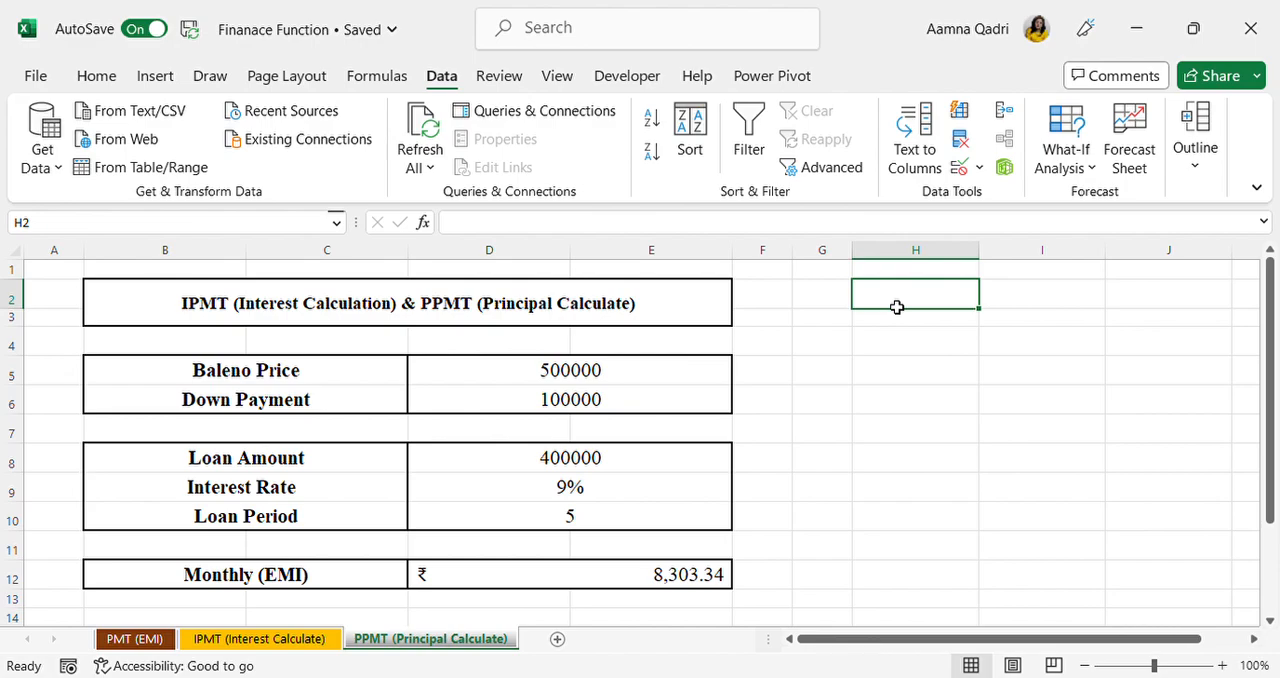
pyautogui.scroll(-1, 897, 307)
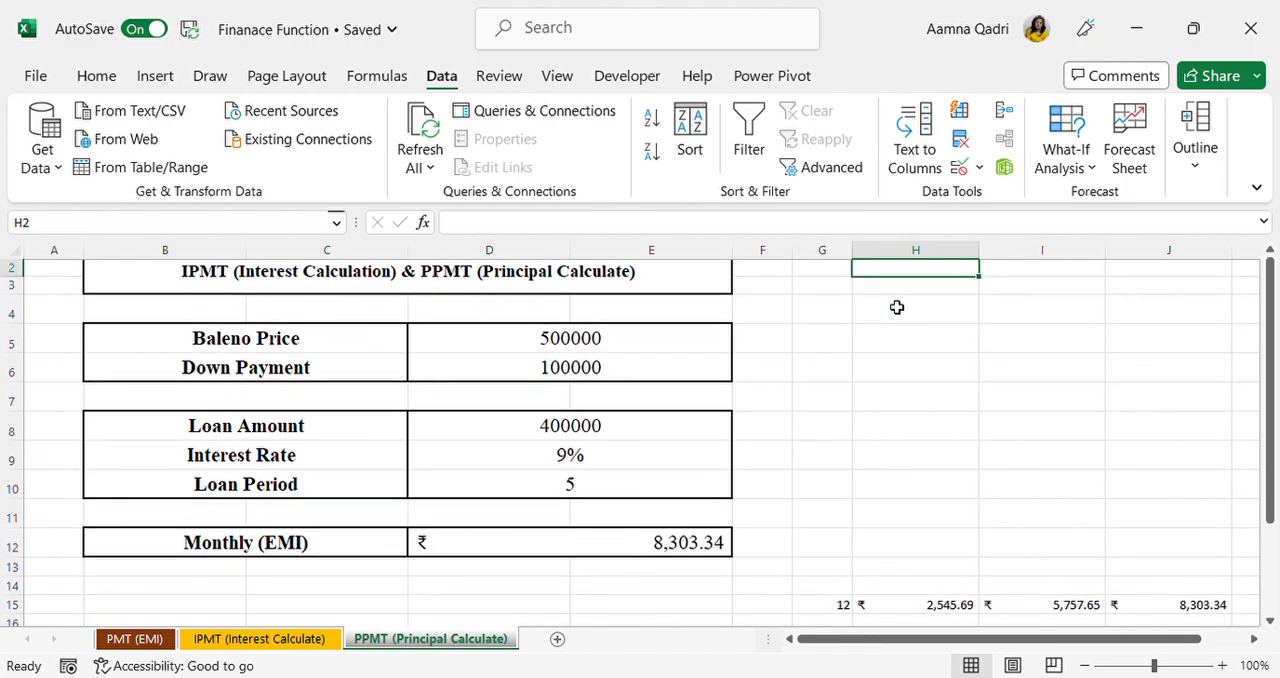
pyautogui.scroll(-1, 861, 326)
pyautogui.moveTo(848, 569); pyautogui.dragTo(1276, 571)
pyautogui.press('Delete')
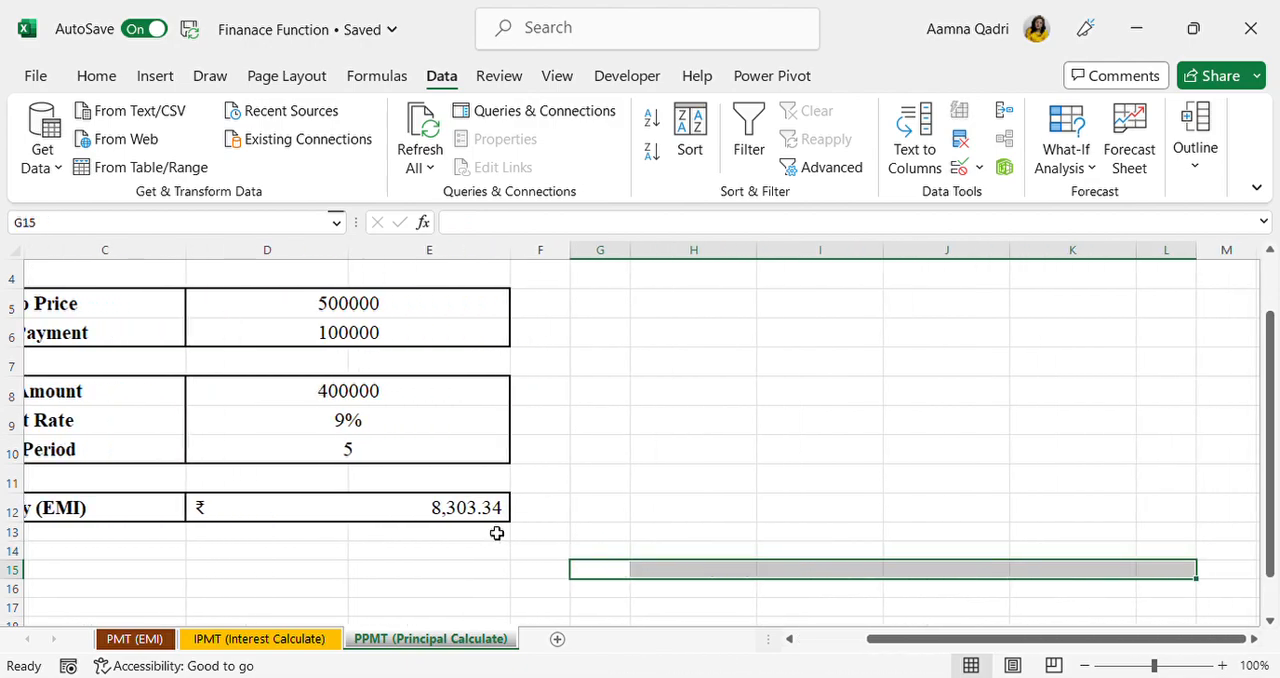
# Step: Calculate the first month's interest in D15 with the formula =IPMT(D9/12,1,D10*12,D8)
pyautogui.hscroll(-3, 497, 533)
pyautogui.hscroll(-1, 497, 533)
pyautogui.click(494, 570)
pyautogui.write('=')
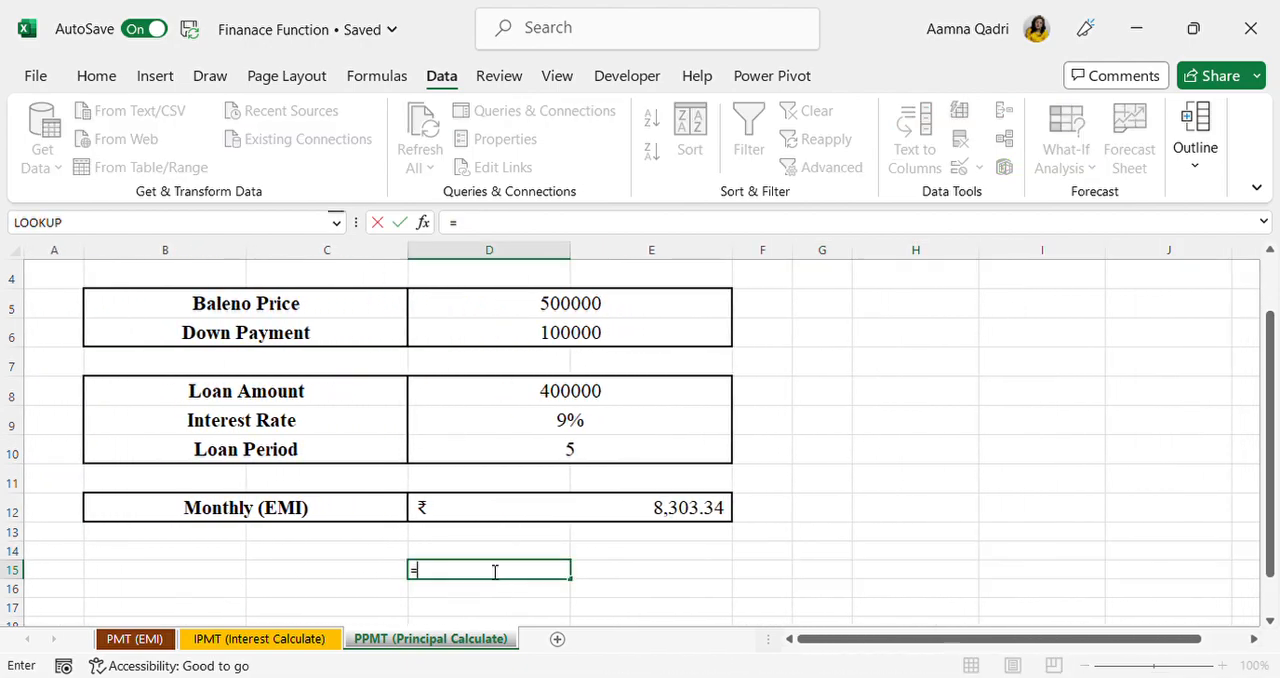
pyautogui.write('ipmt(')
pyautogui.click(565, 425)
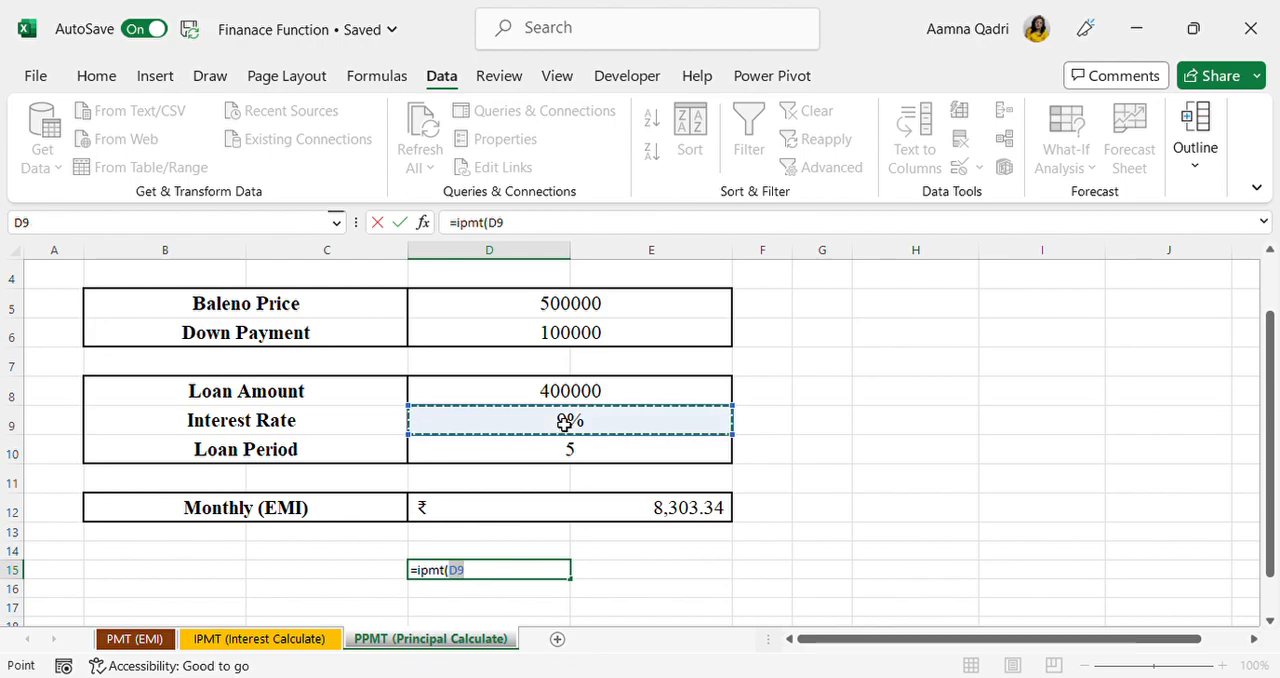
pyautogui.write('/12,')
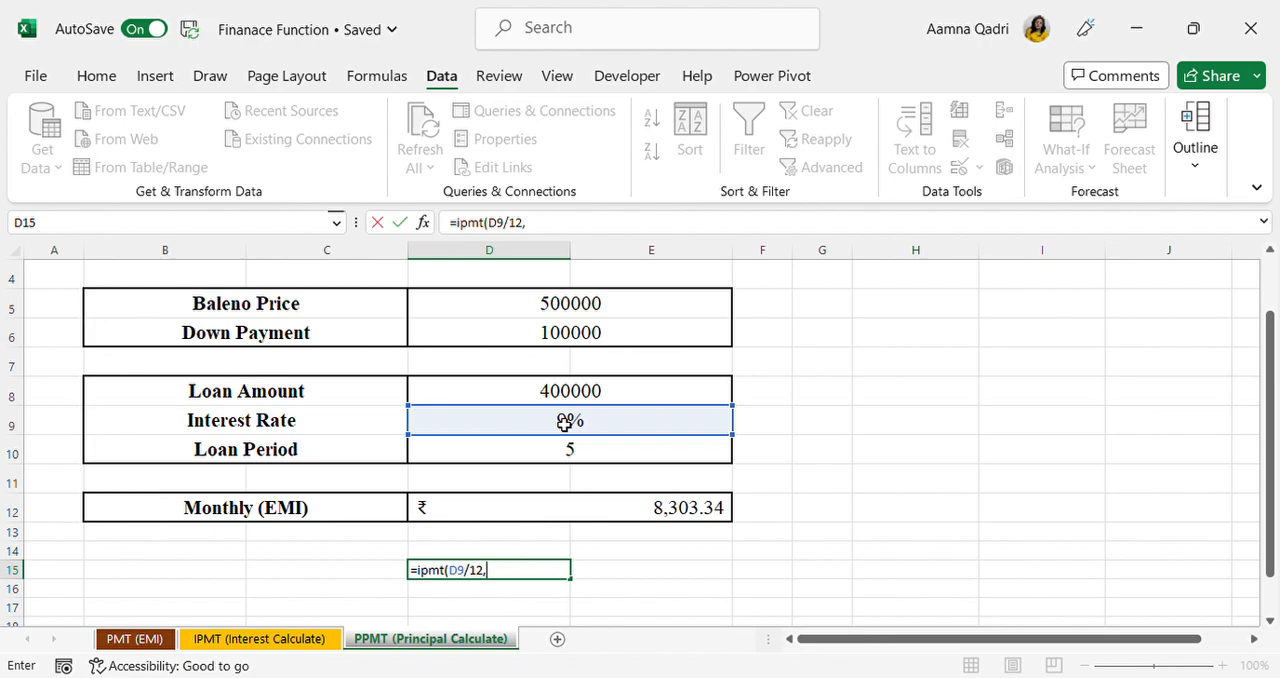
pyautogui.write('1')
pyautogui.write('5')
pyautogui.press('Return')
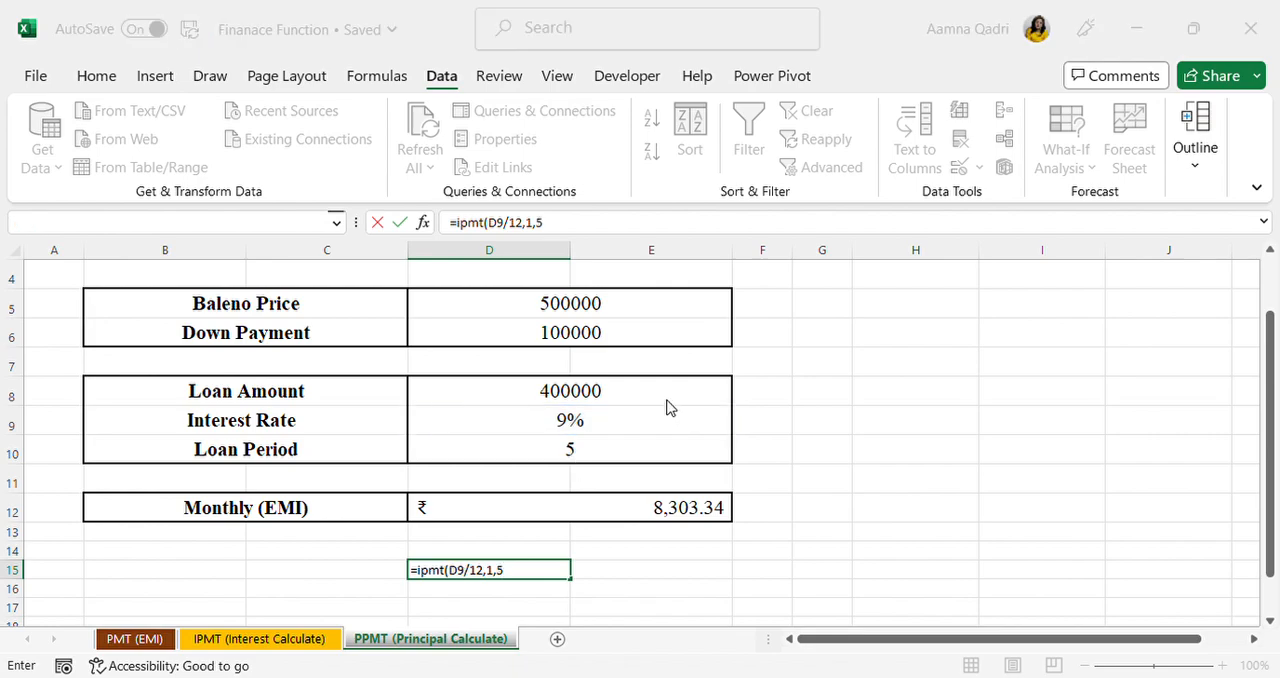
pyautogui.press('Return')
pyautogui.press('BackSpace')
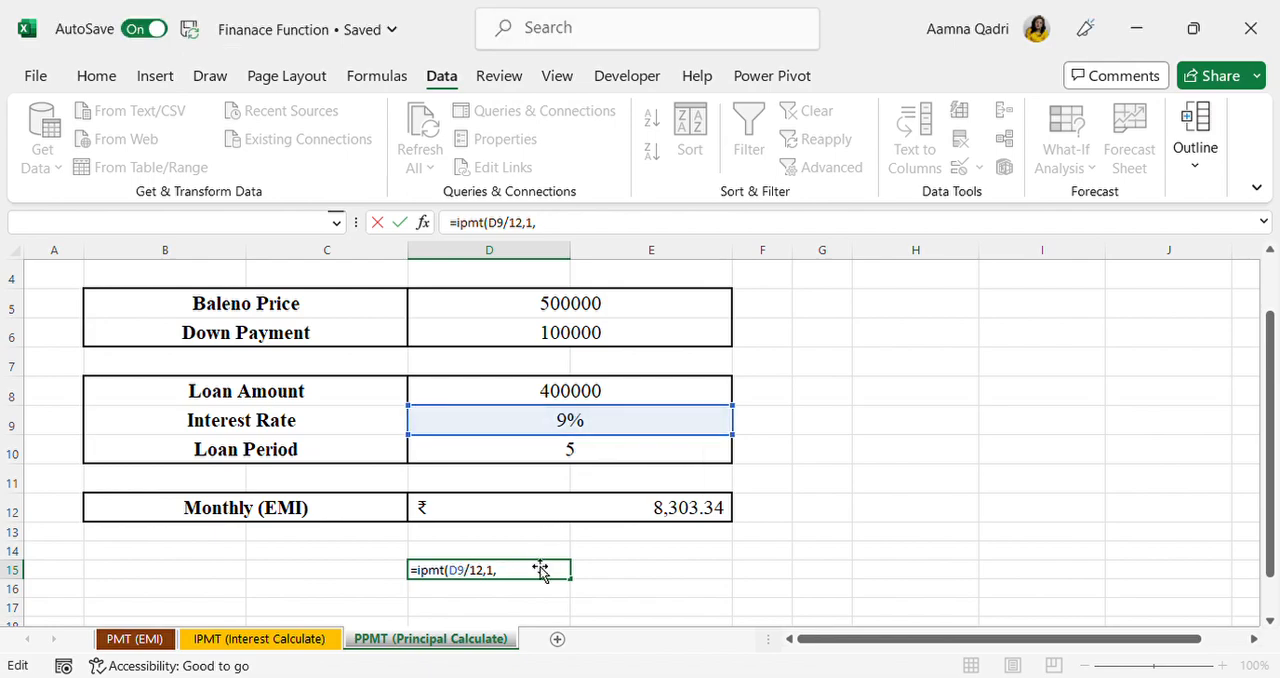
pyautogui.click(560, 452)
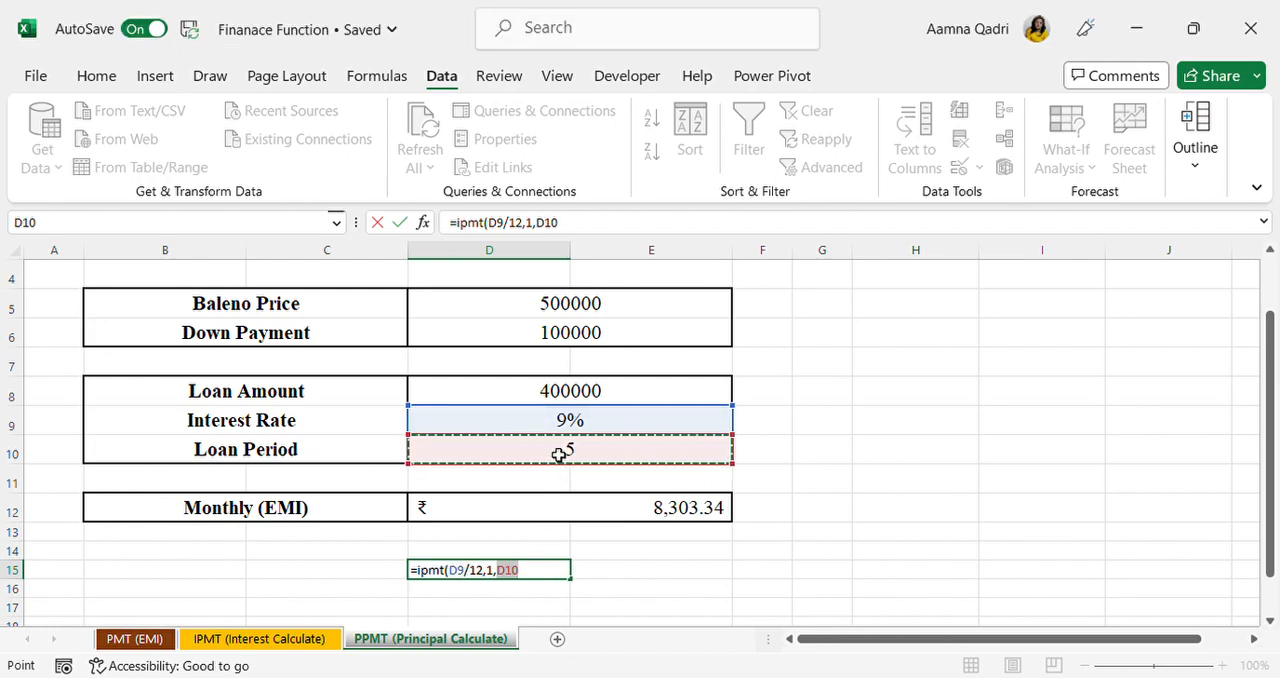
pyautogui.write('*12')
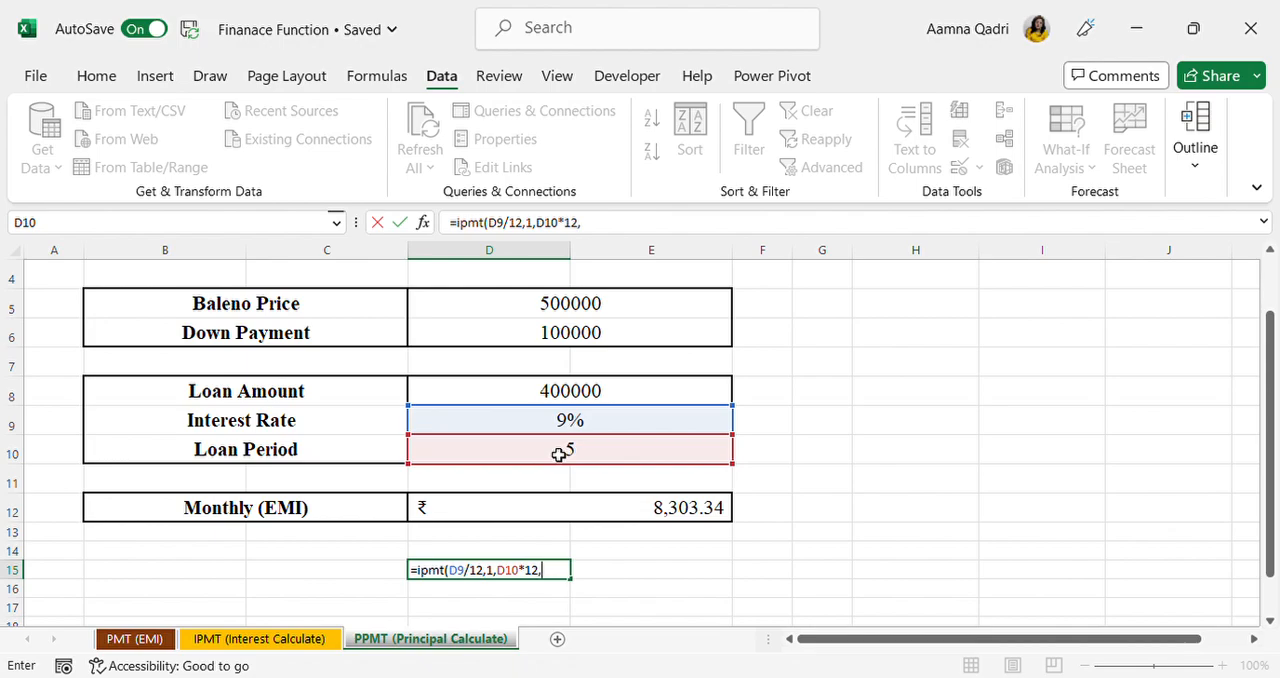
pyautogui.write(',')
pyautogui.click(602, 396)
pyautogui.press('Return')
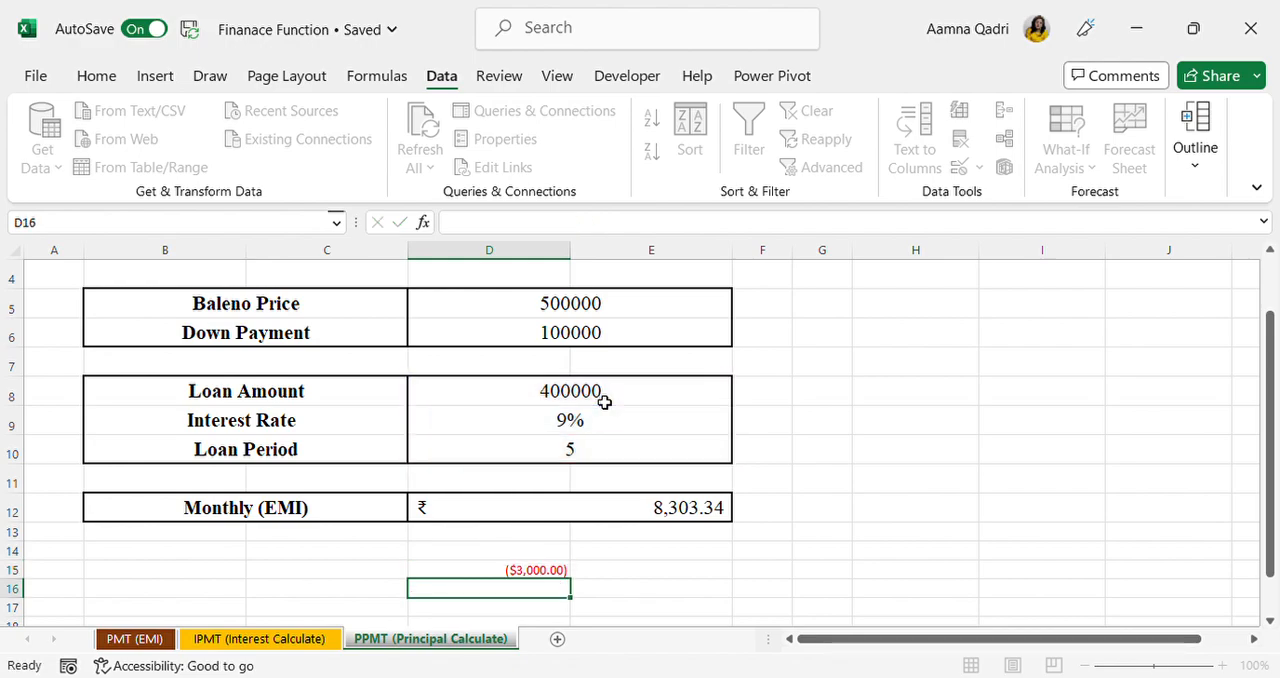
# Step: Apply the Accounting number format with the ₹ symbol to the interest amount in D15
pyautogui.click(506, 575)
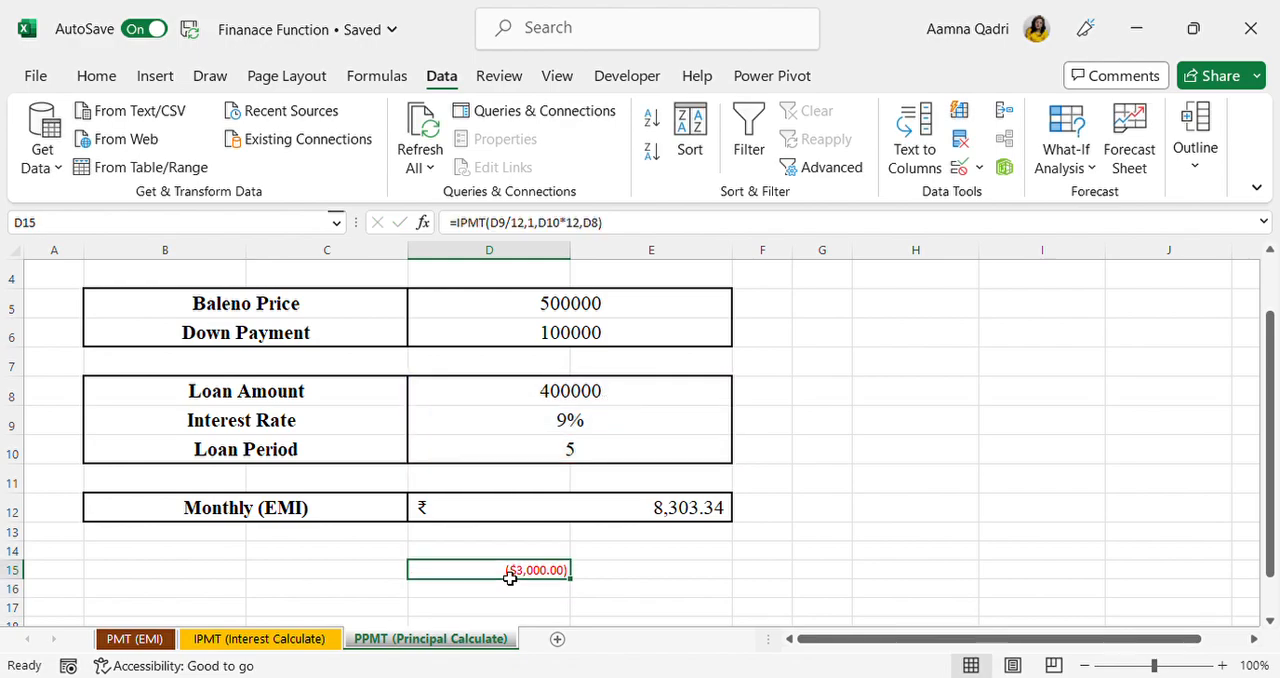
pyautogui.click(150, 77)
pyautogui.click(98, 84)
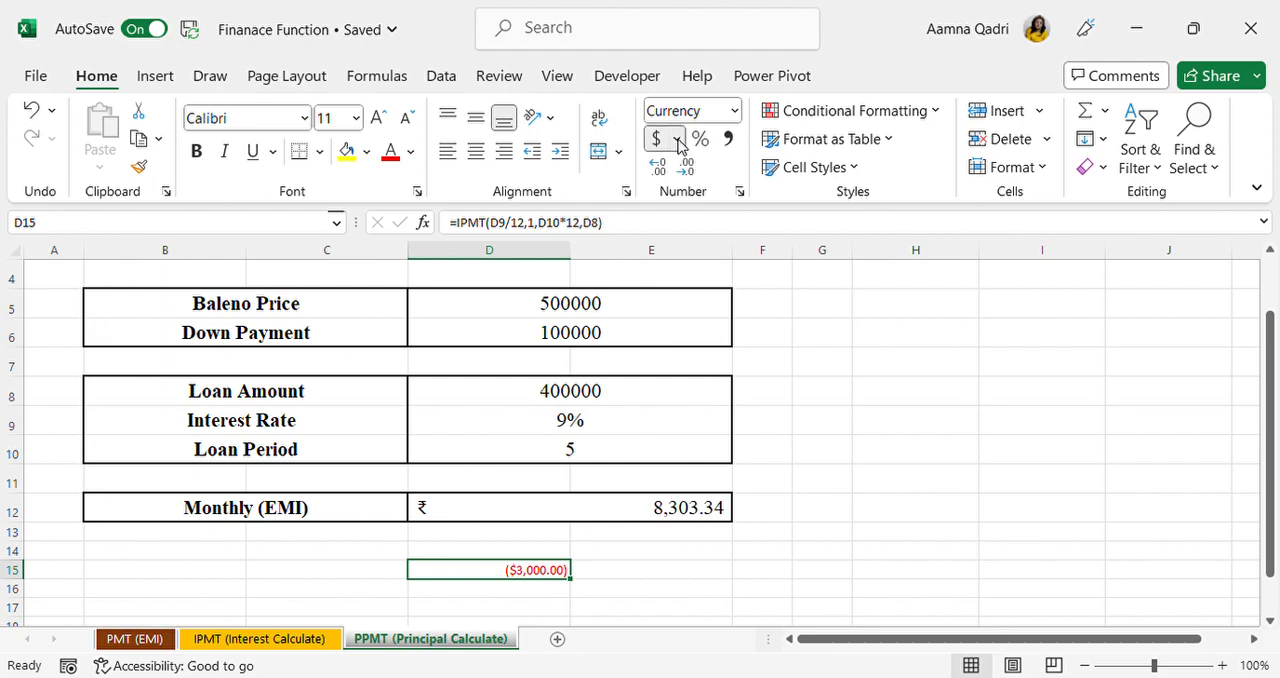
# Step: Negate the interest formula in D15 by adding a minus sign, giving =-IPMT(D9/12,1,D10*12,D8)
pyautogui.click(645, 572)
pyautogui.doubleClick(540, 578)
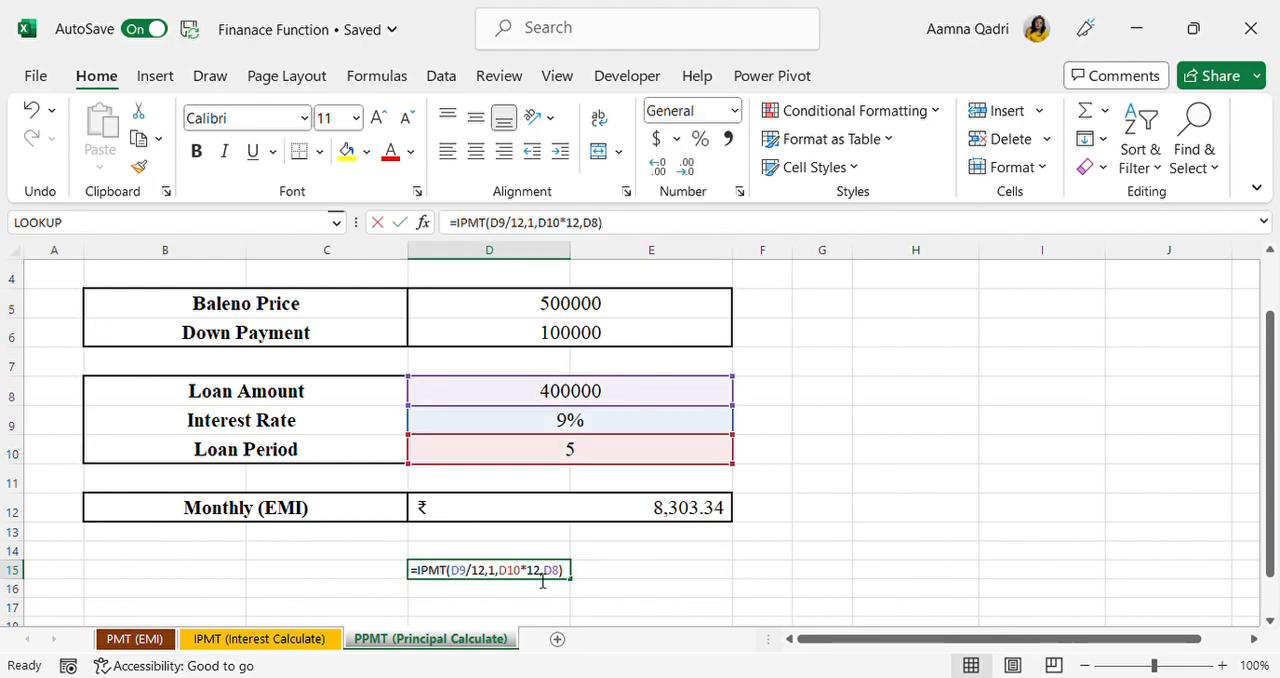
pyautogui.click(427, 575)
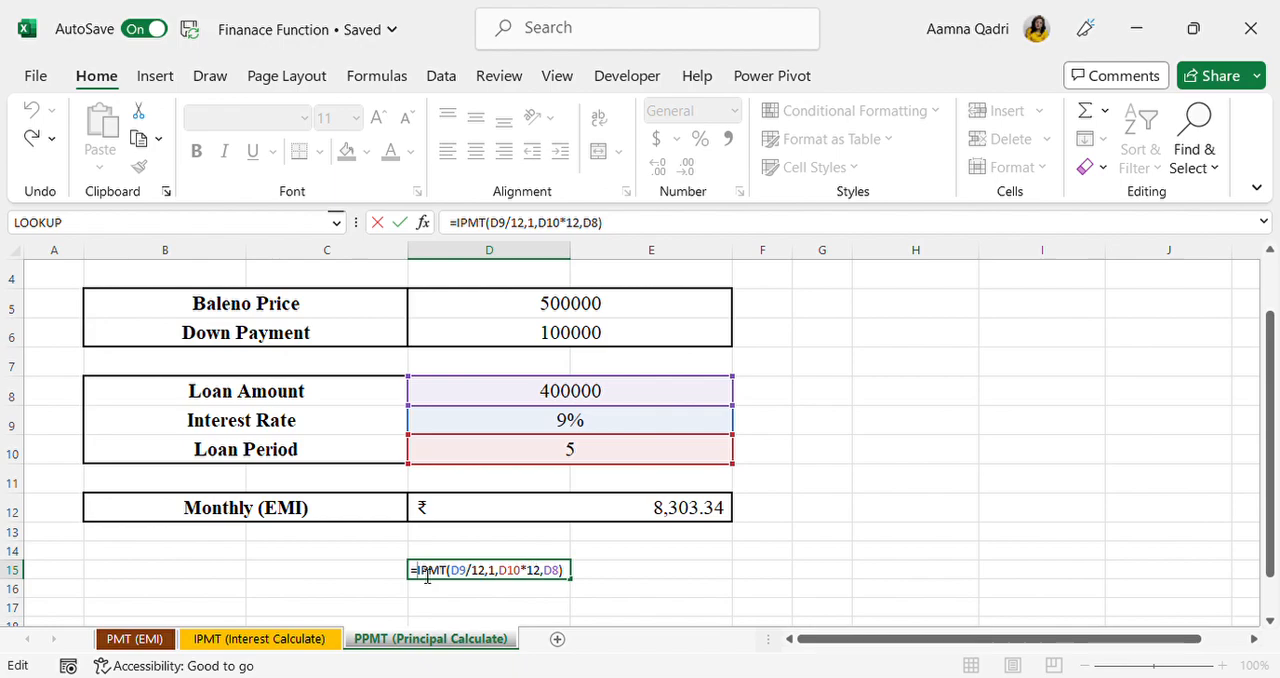
pyautogui.write('-')
pyautogui.press('End')
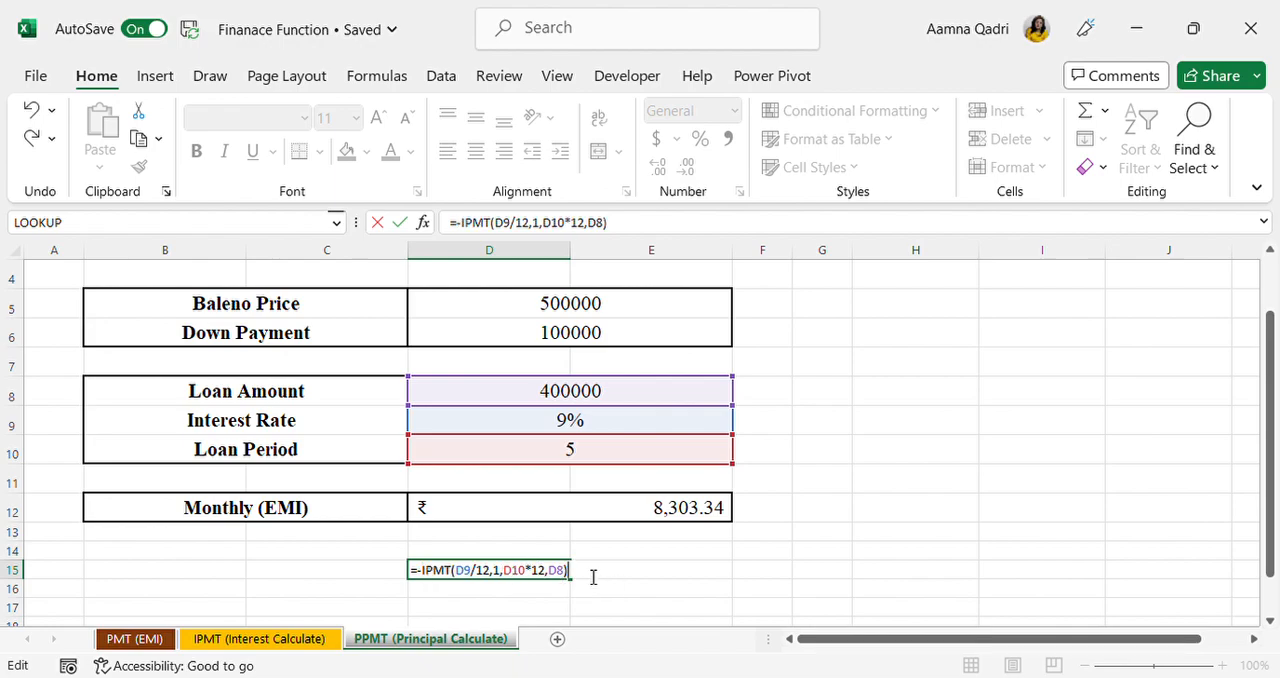
pyautogui.press('Return')
# Step: Delete the interest formula from D15 below the Monthly (EMI) row
pyautogui.scroll(10, 590, 575)
pyautogui.scroll(-4, 590, 575)
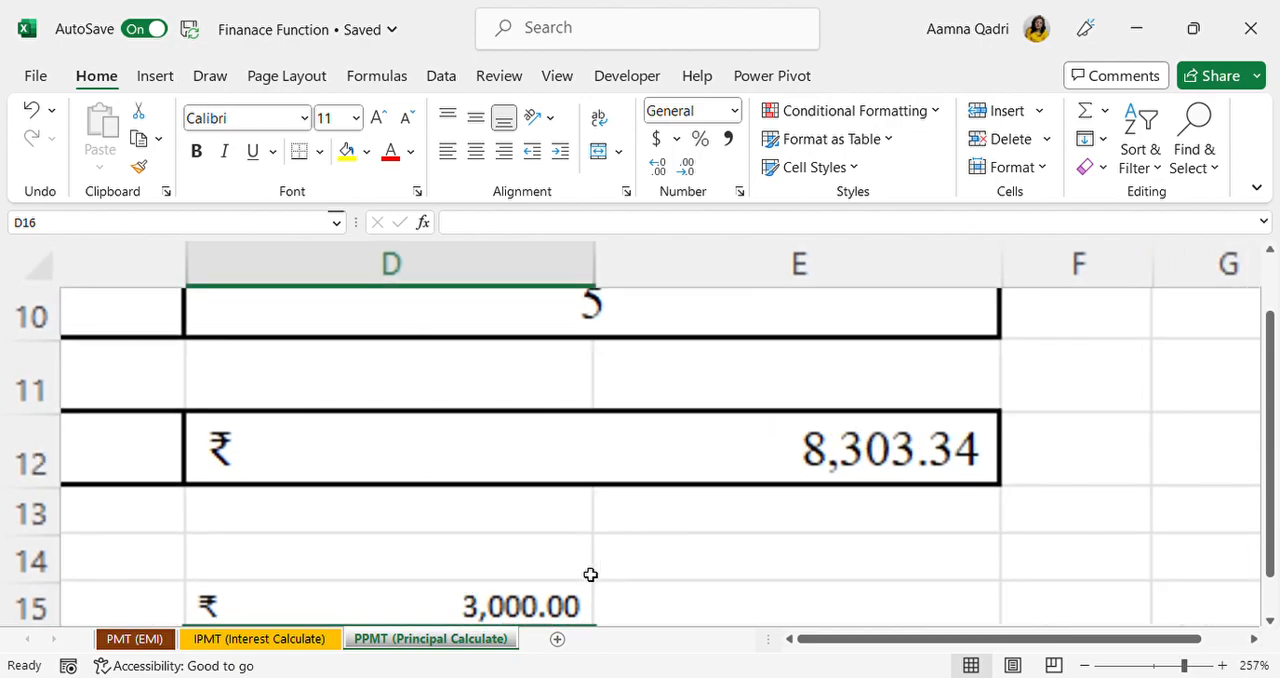
pyautogui.scroll(-4, 590, 575)
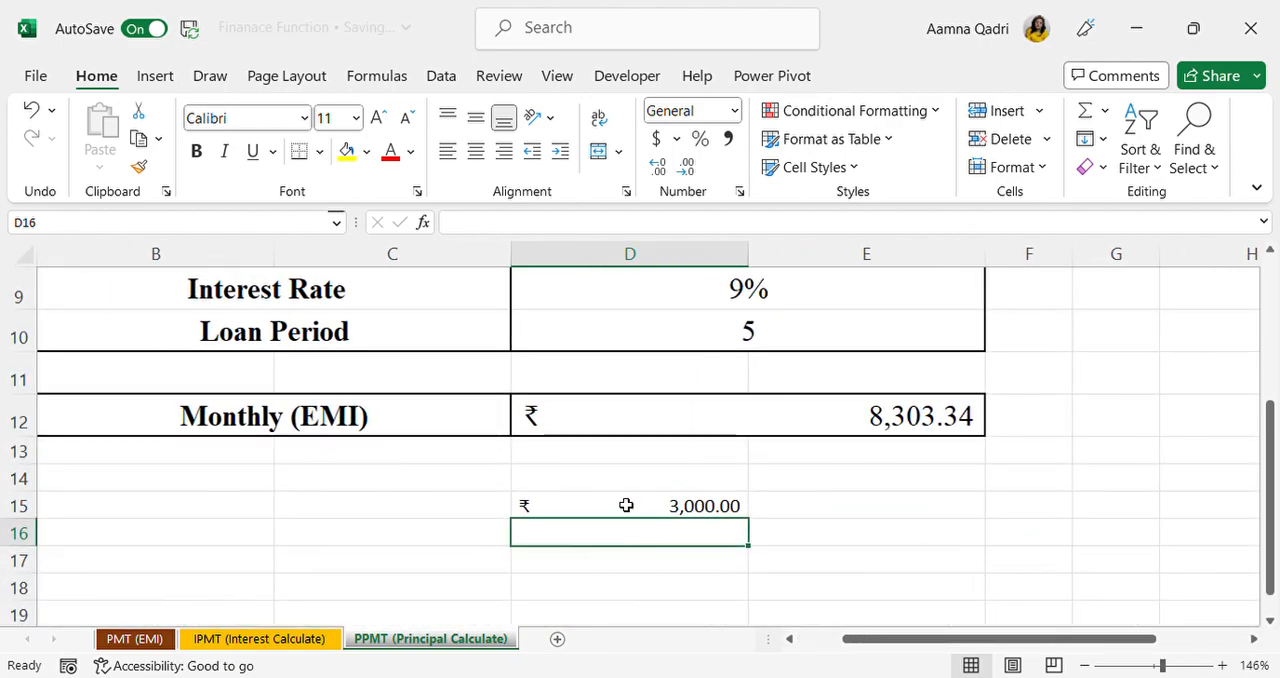
pyautogui.scroll(2, 626, 505)
pyautogui.scroll(-2, 626, 505)
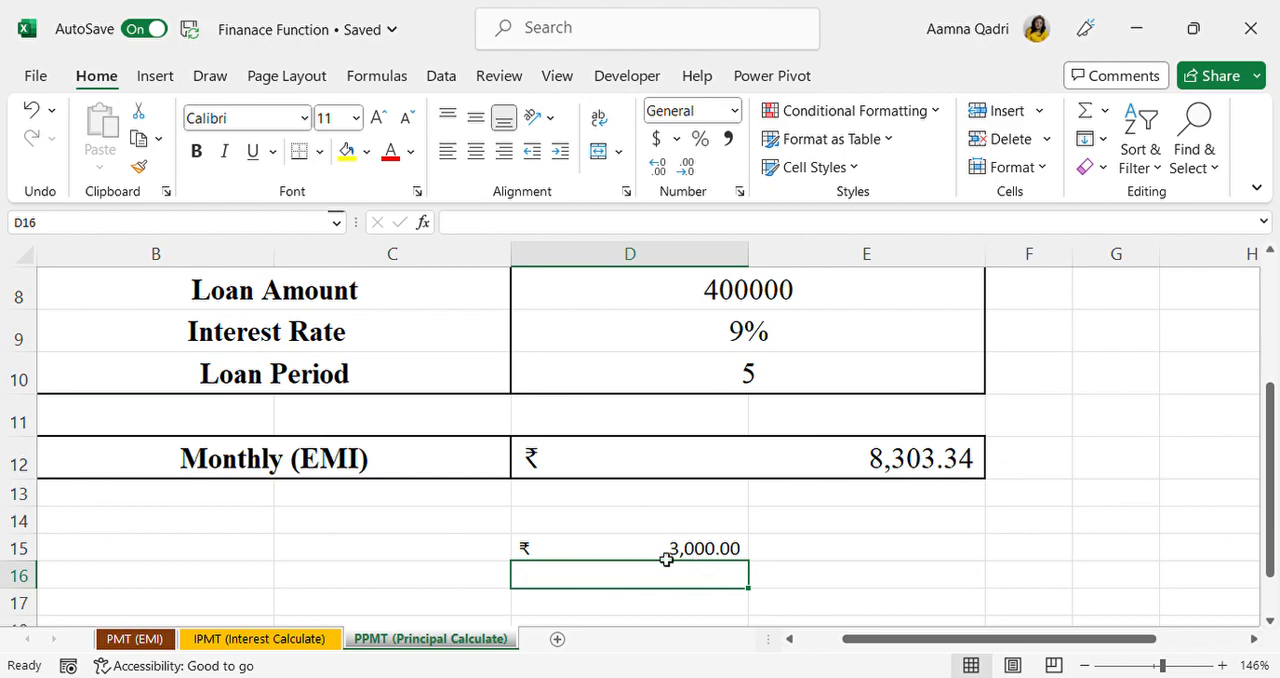
pyautogui.click(660, 554)
pyautogui.press('Delete')
pyautogui.scroll(-4, 660, 554)
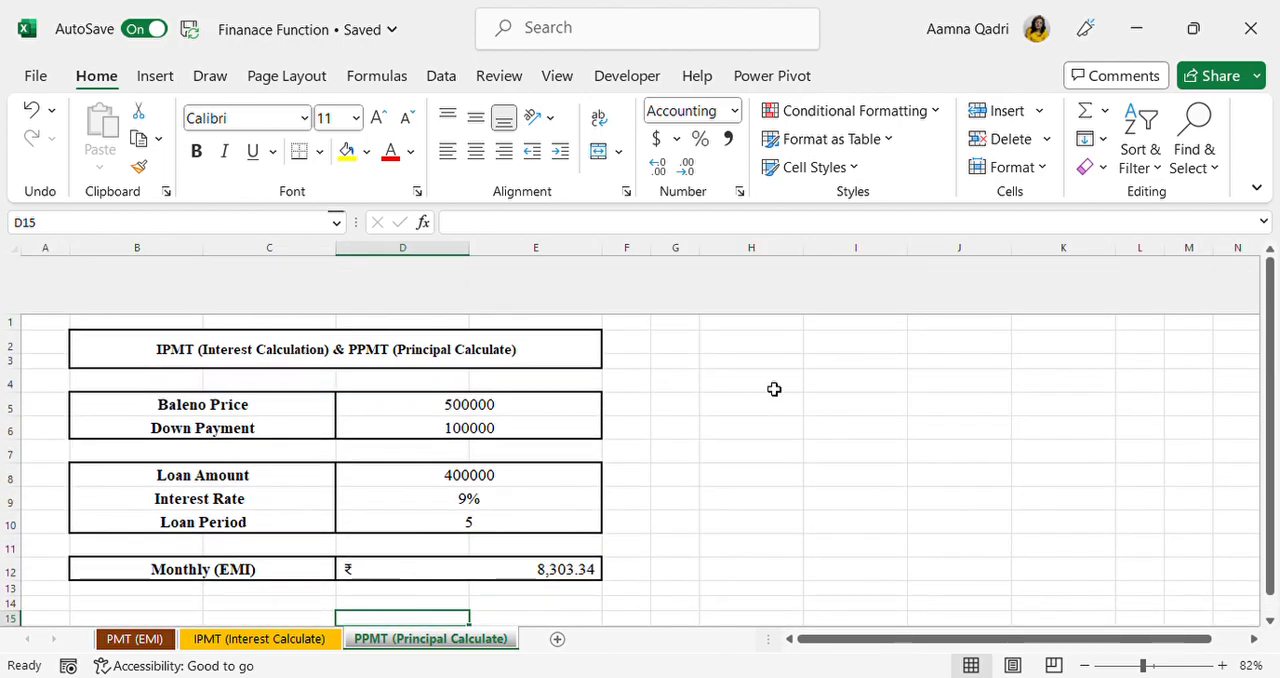
pyautogui.click(818, 403)
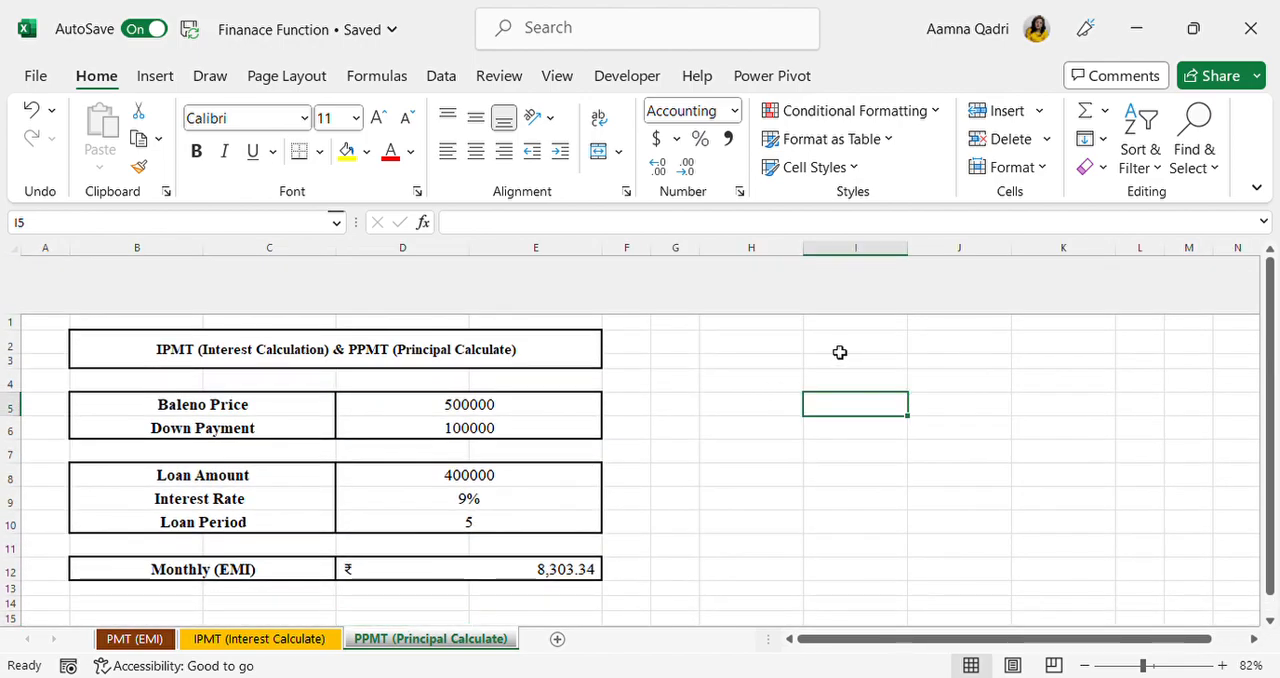
pyautogui.click(860, 505)
pyautogui.scroll(5, 862, 508)
pyautogui.click(740, 575)
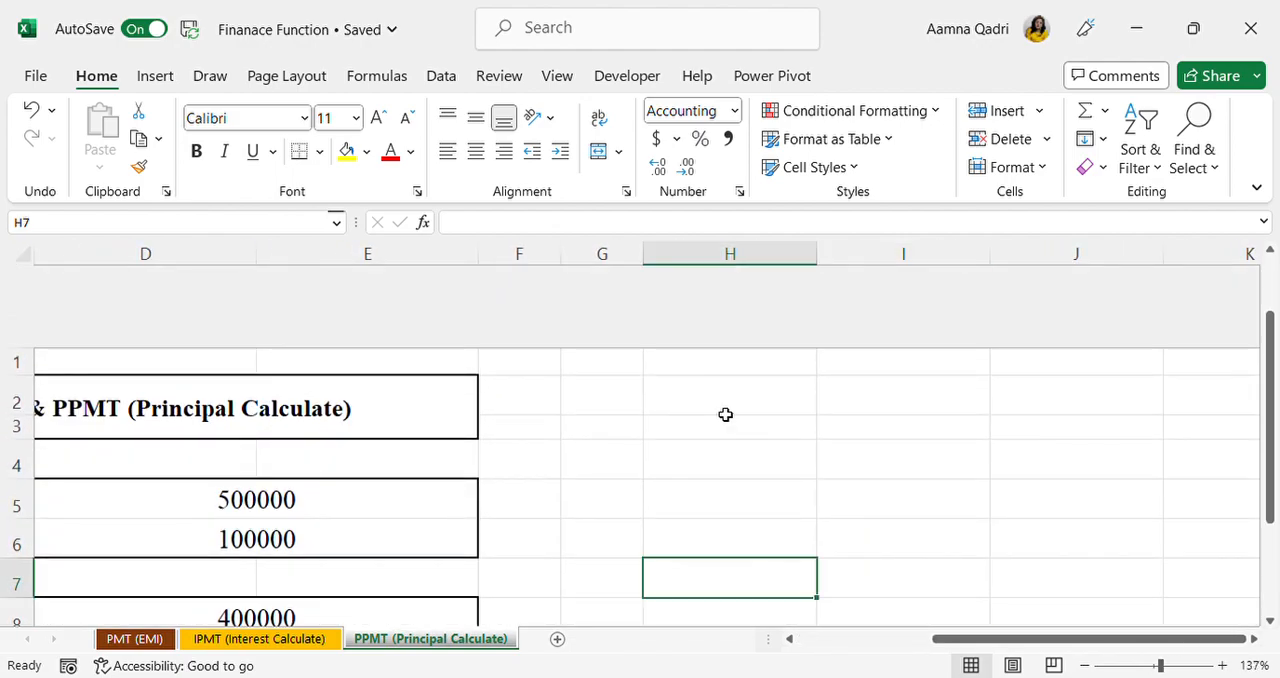
pyautogui.click(612, 489)
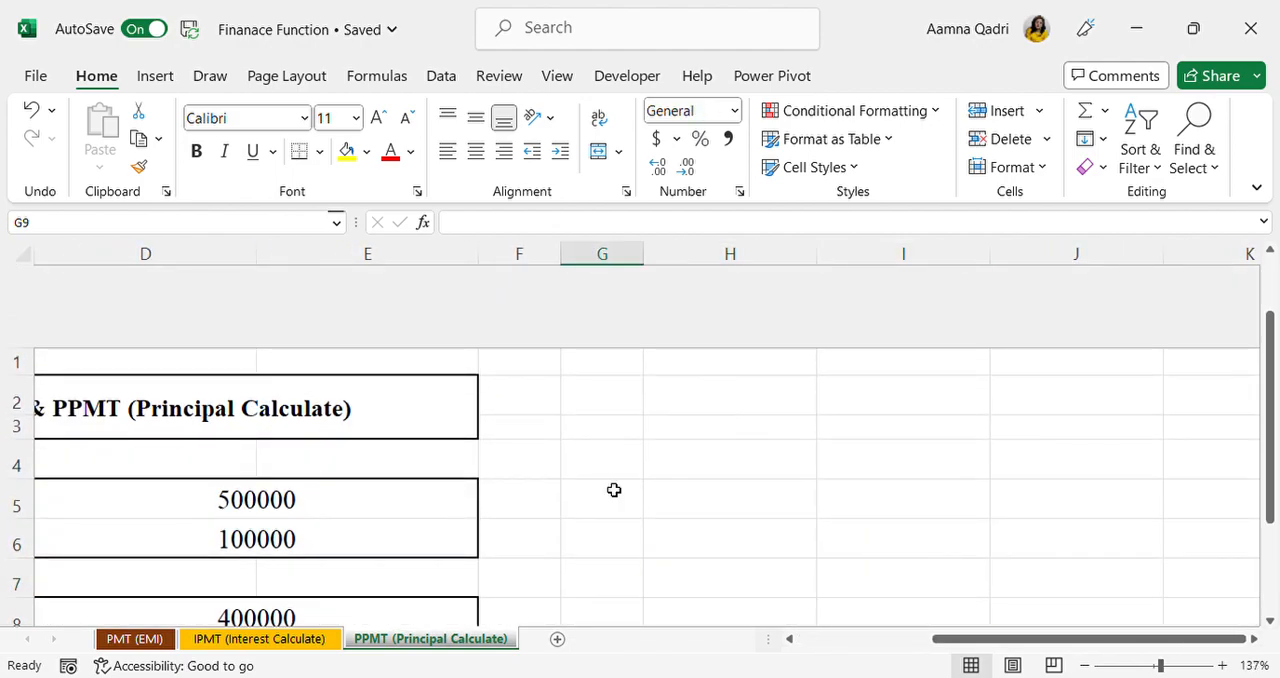
pyautogui.scroll(-4, 614, 490)
pyautogui.scroll(1, 614, 489)
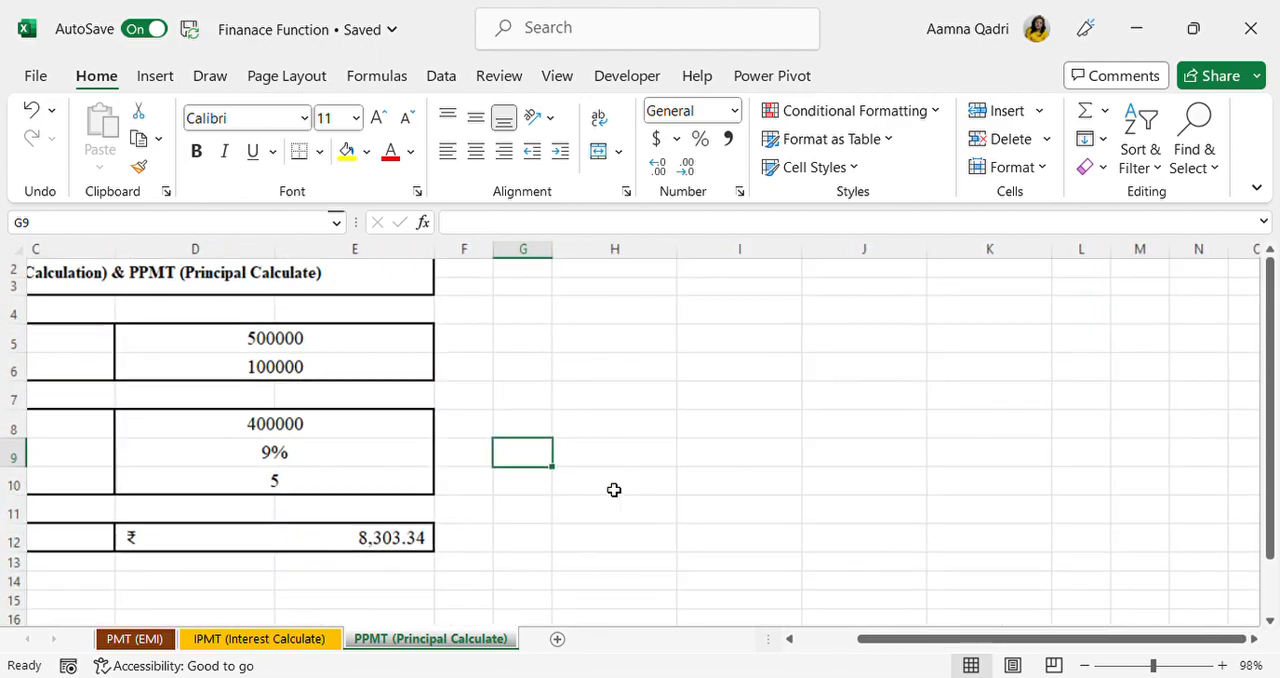
# Step: Enter the table headers Month, Interest and Principal in H4, I4 and J4 beside the loan details
pyautogui.click(691, 318)
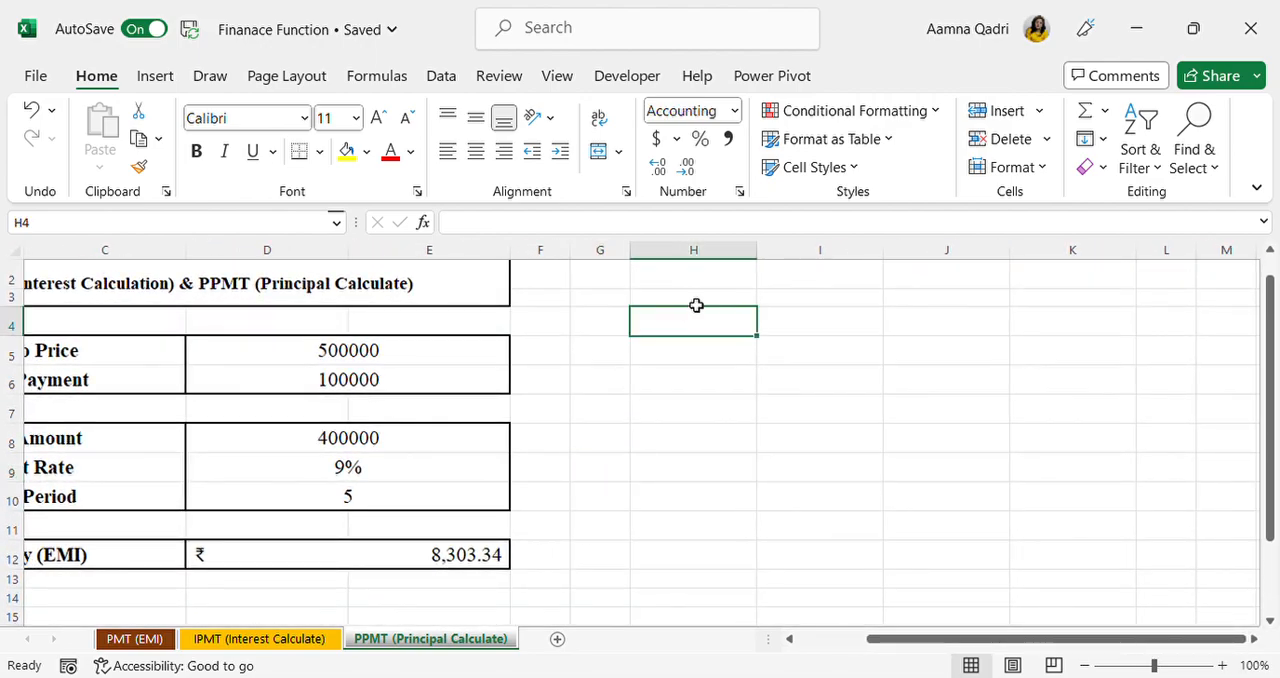
pyautogui.write('Month')
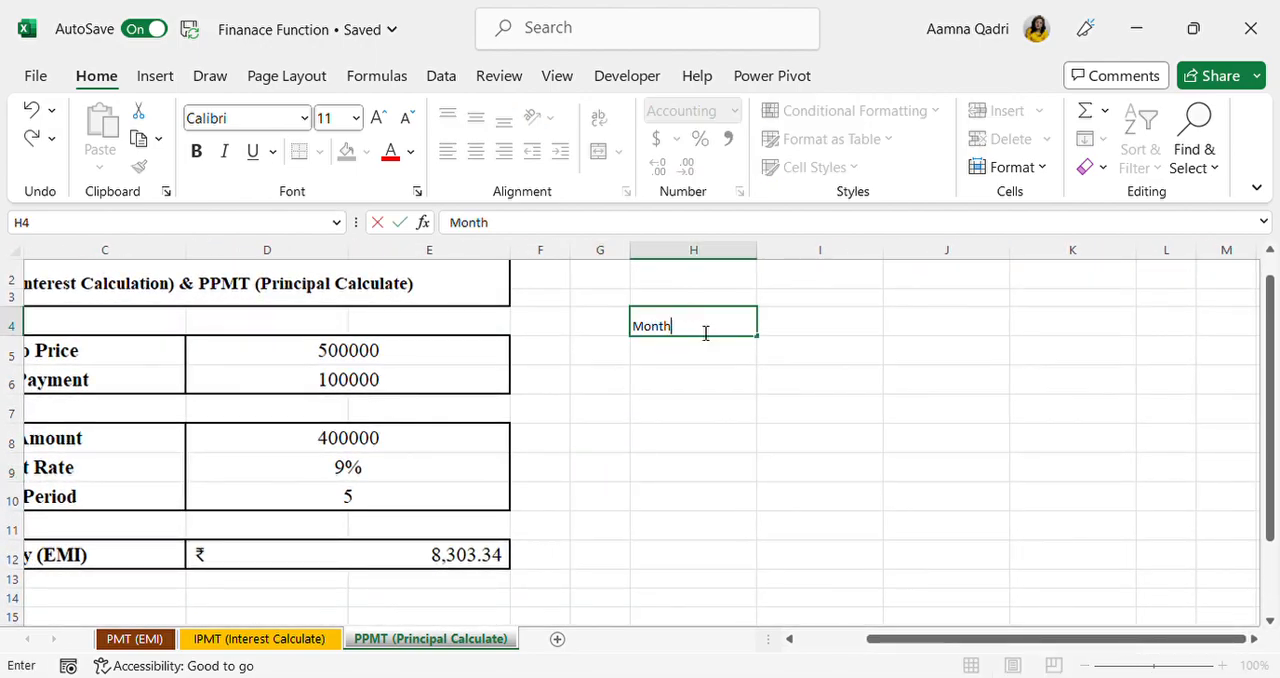
pyautogui.press('Tab')
pyautogui.write('Interest')
pyautogui.press('Tab')
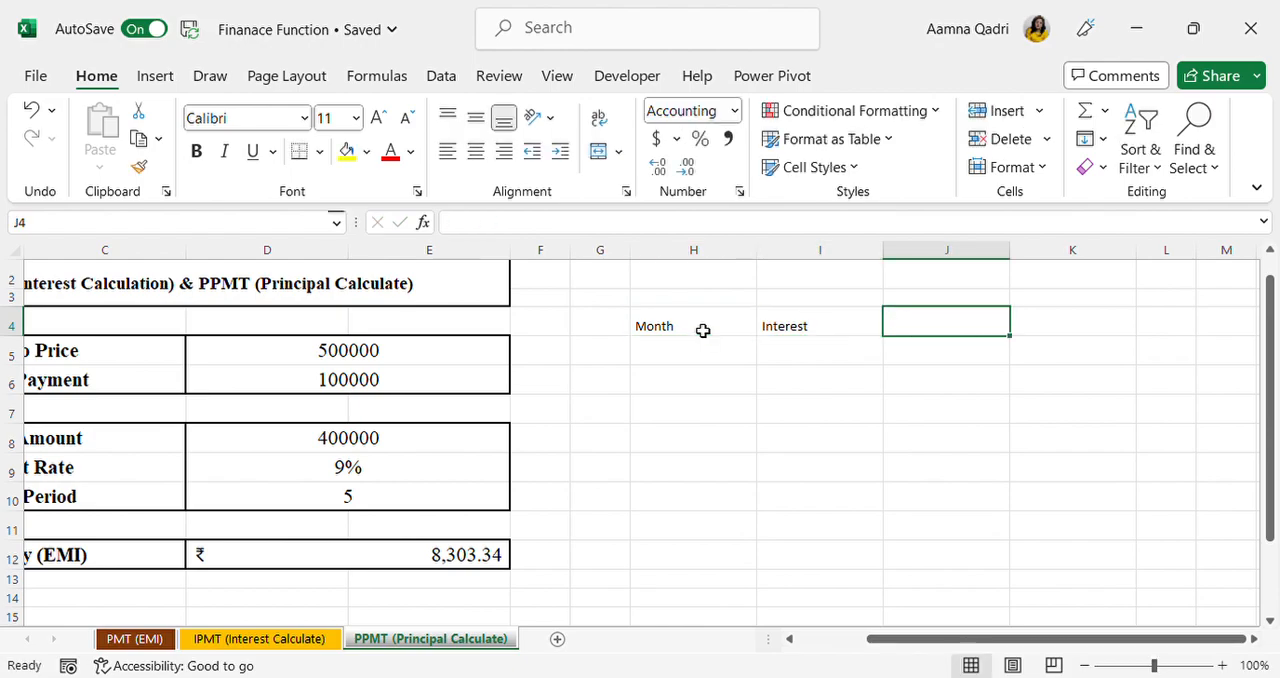
pyautogui.write('Princip')
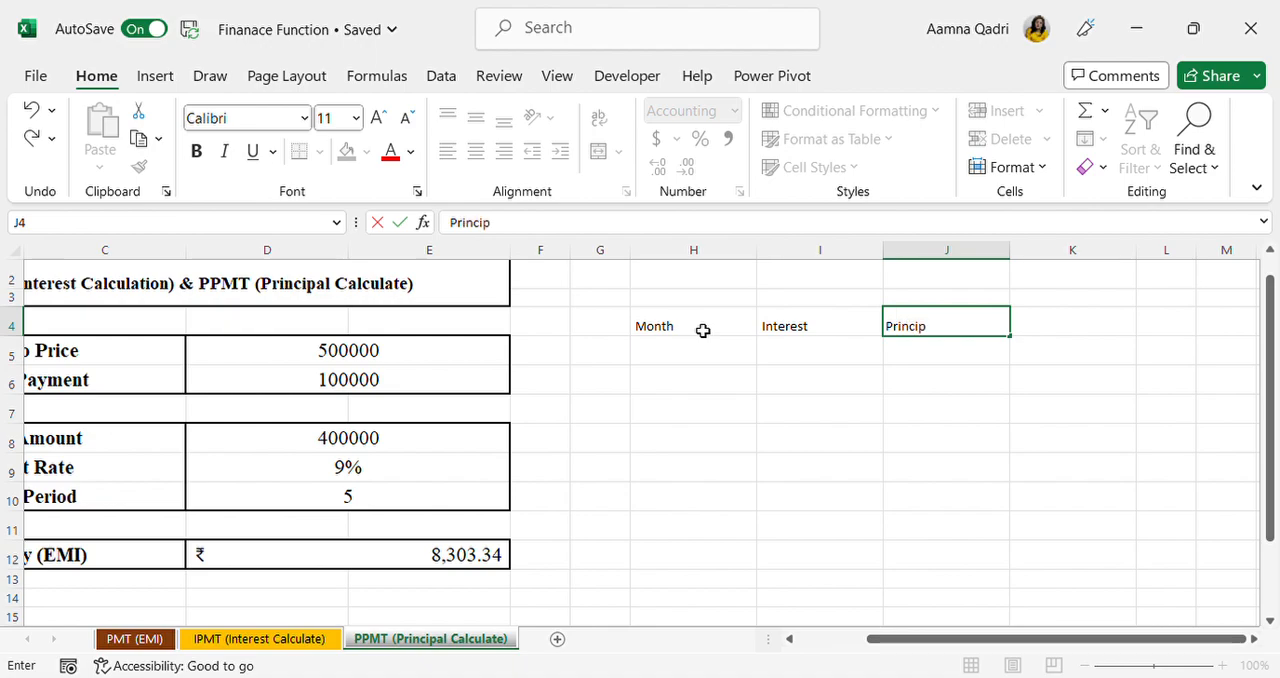
pyautogui.write('al')
pyautogui.press('Return')
pyautogui.write('1')
pyautogui.press('Return')
pyautogui.write('2')
pyautogui.press('Return')
pyautogui.moveTo(723, 355); pyautogui.dragTo(727, 377)
pyautogui.press('Home')
pyautogui.click(946, 494)
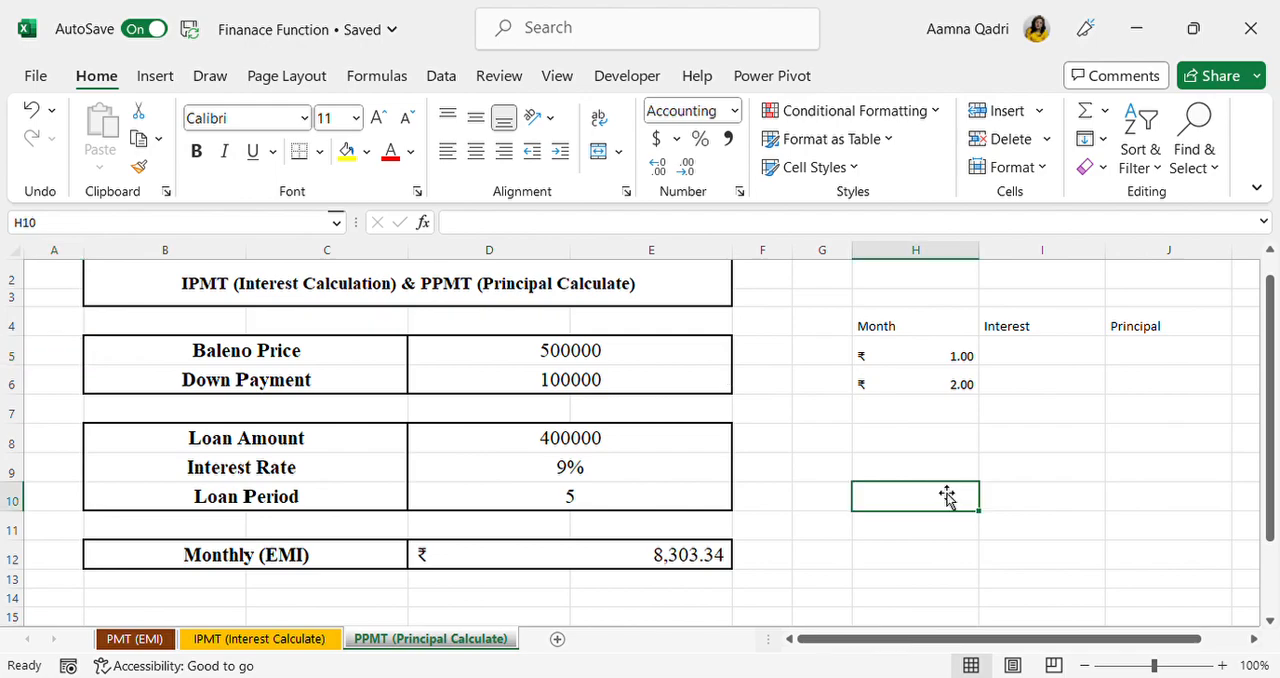
pyautogui.moveTo(940, 355); pyautogui.dragTo(940, 386)
pyautogui.press('Delete')
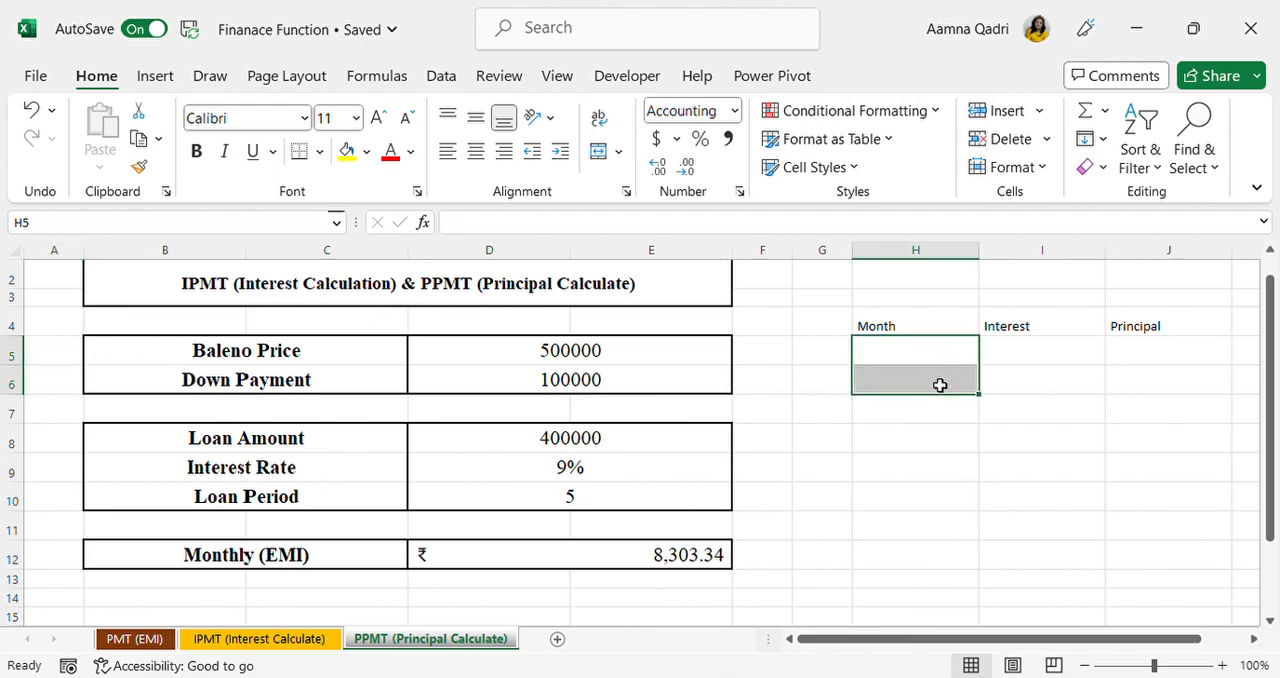
# Step: Enter 1 as the first month number in H5 under the Month header
pyautogui.click(937, 358)
pyautogui.write('1')
pyautogui.press('Return')
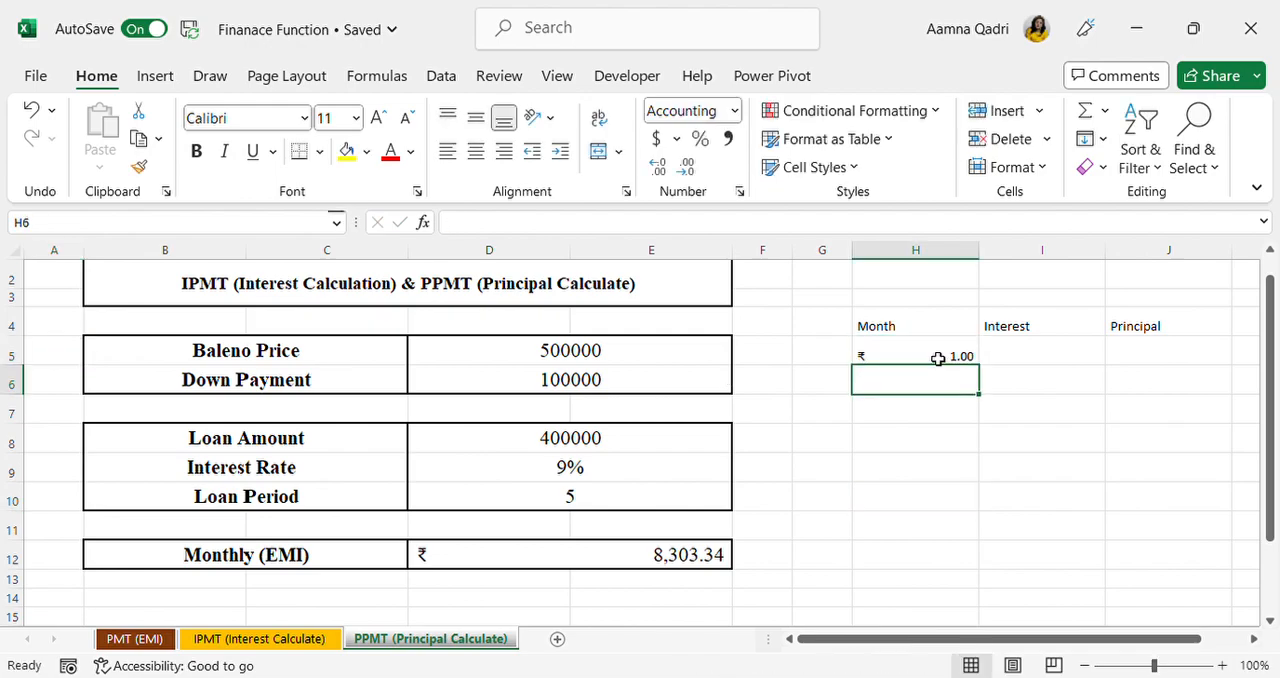
pyautogui.hotkey('ctrl', 'a')
pyautogui.doubleClick(939, 359)
pyautogui.moveTo(923, 332); pyautogui.dragTo(1206, 360)
pyautogui.click(975, 418)
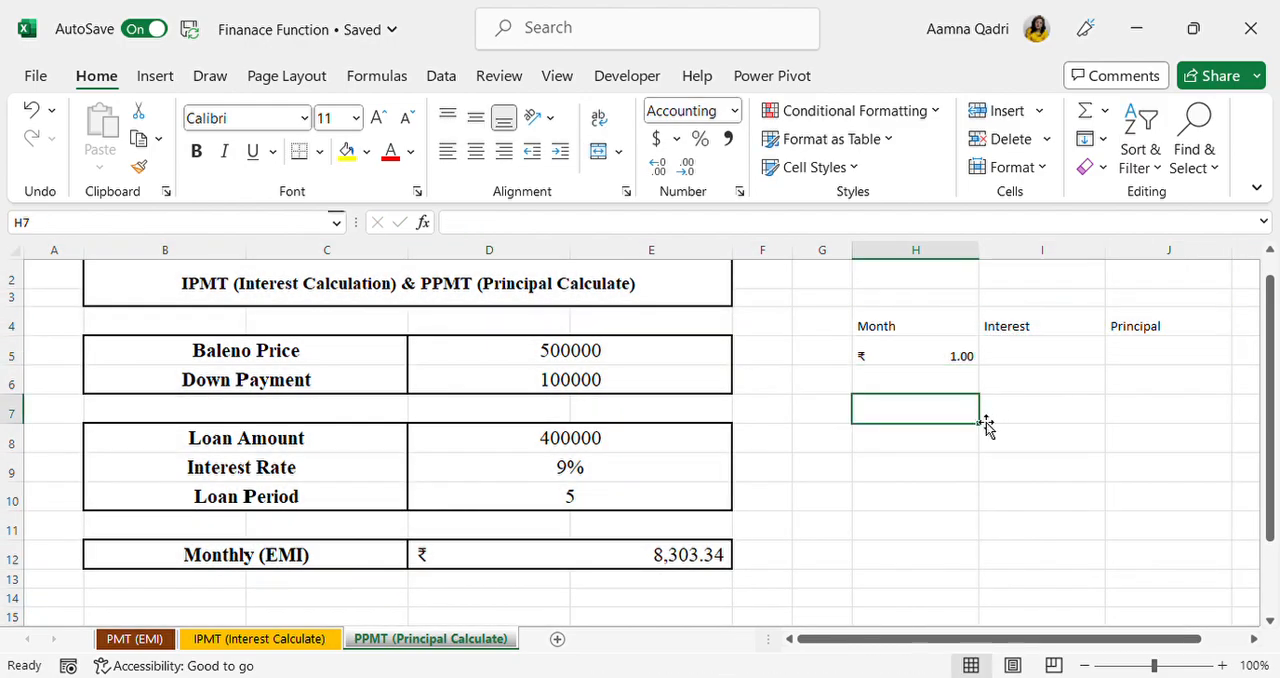
# Step: Change the number format of the first month cell, H5, to General
pyautogui.click(941, 360)
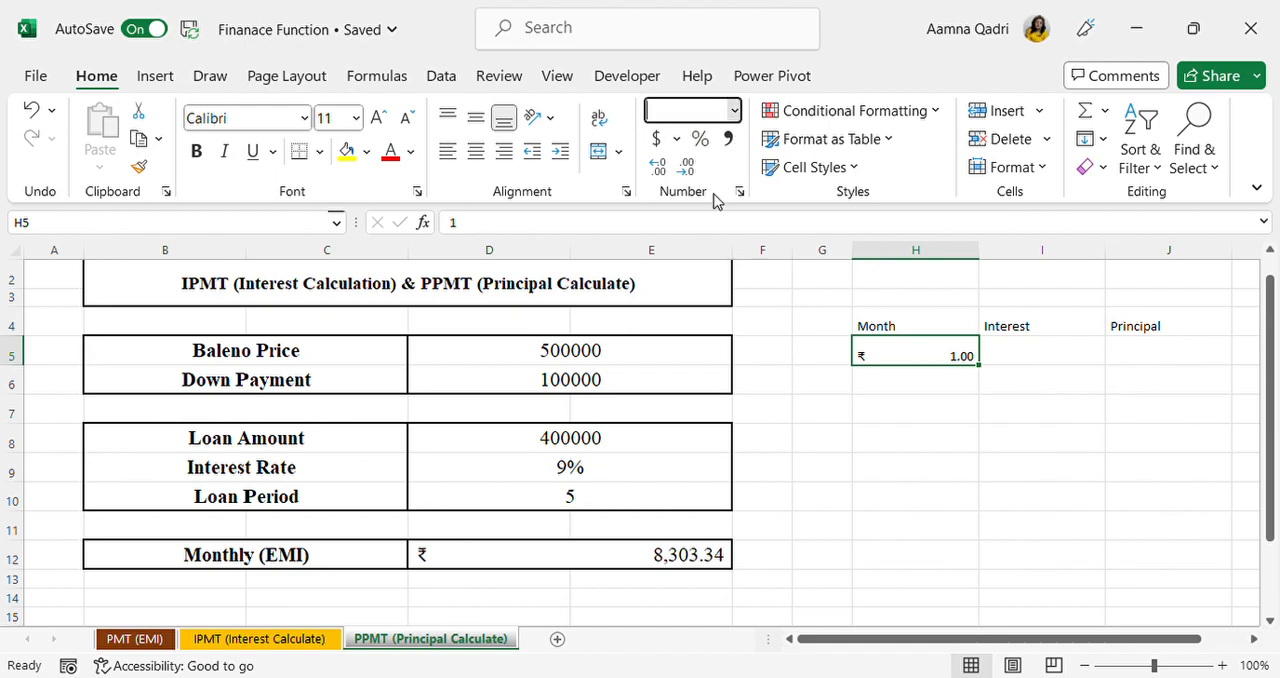
pyautogui.hotkey('ctrl', 'shift', '1')
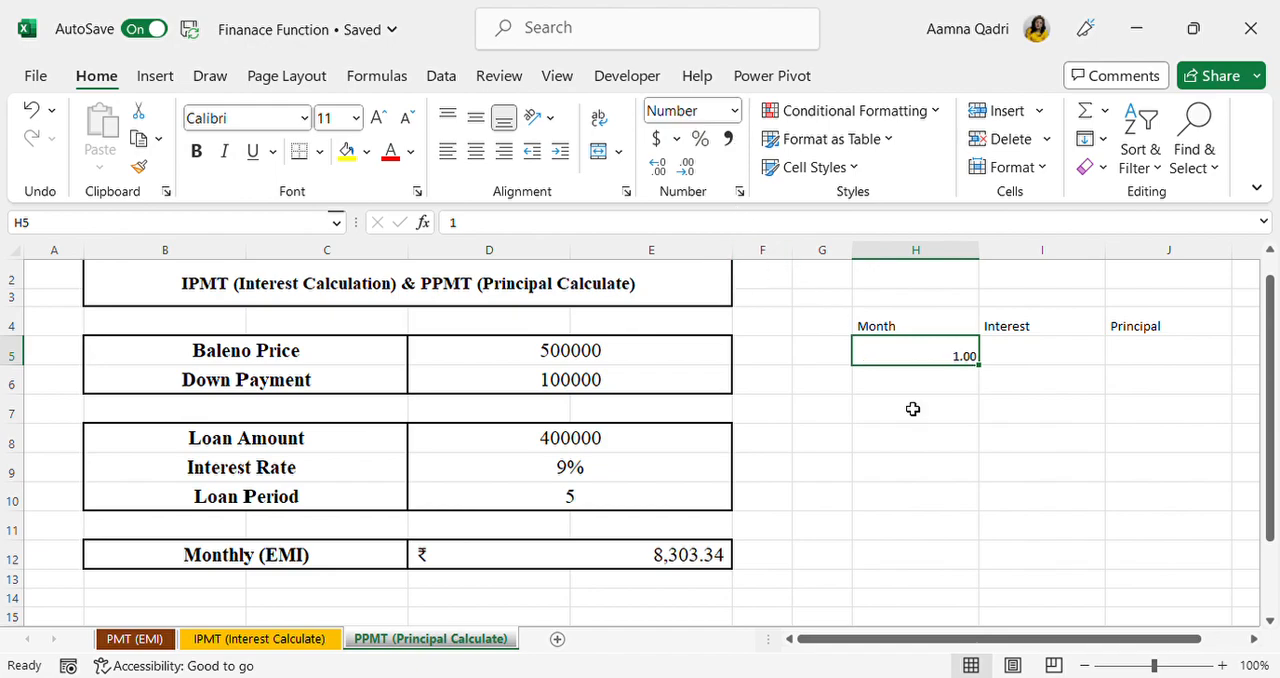
pyautogui.click(716, 108)
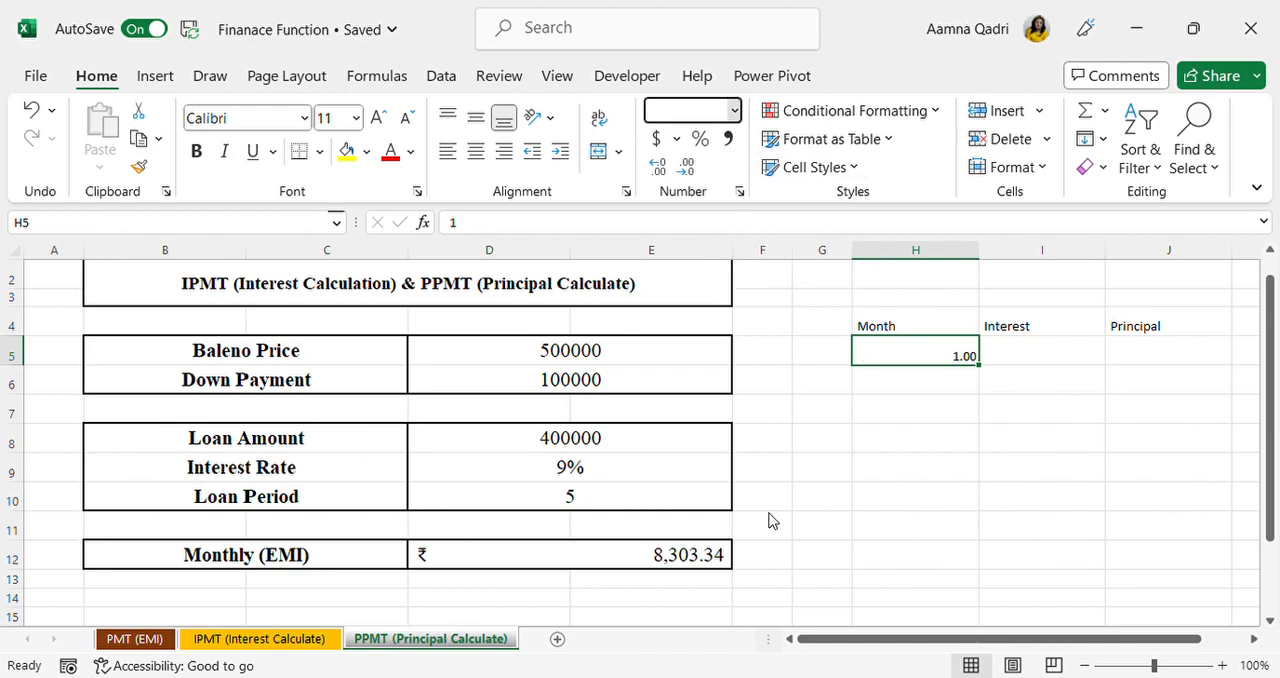
pyautogui.write('General')
pyautogui.press('Return')
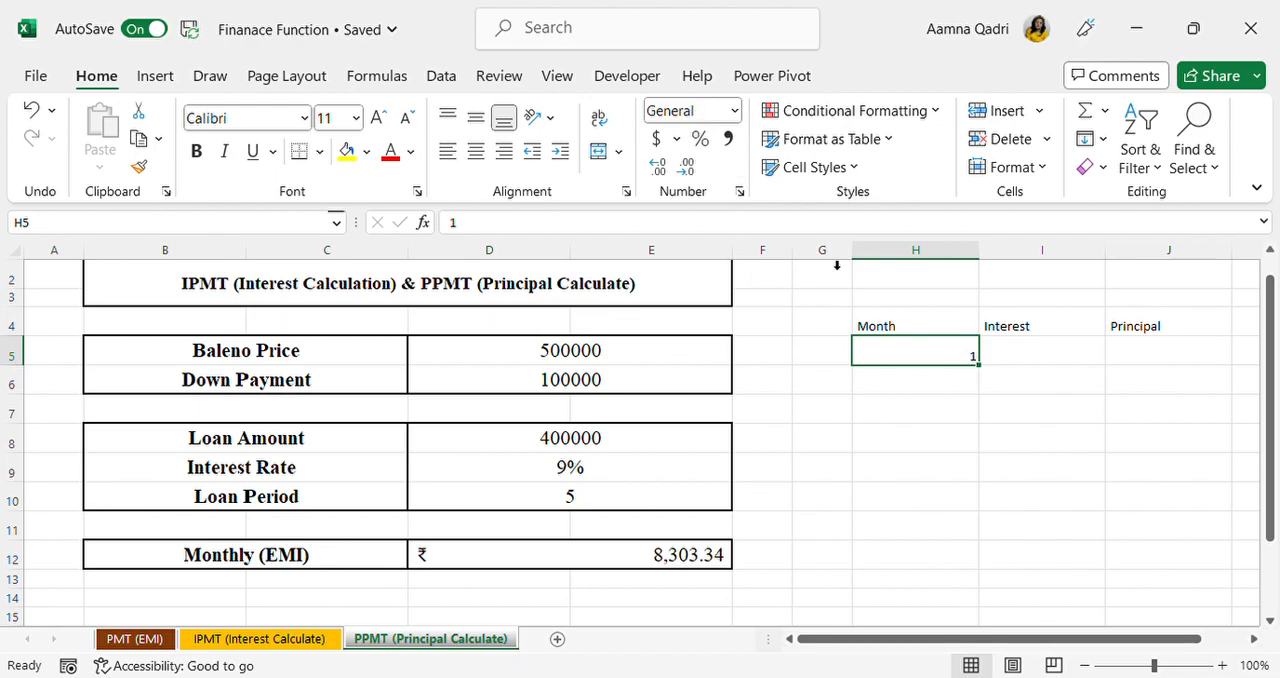
# Step: Enter 1 in H6 and apply the General number format to that cell
pyautogui.click(895, 386)
pyautogui.write('1')
pyautogui.press('Return')
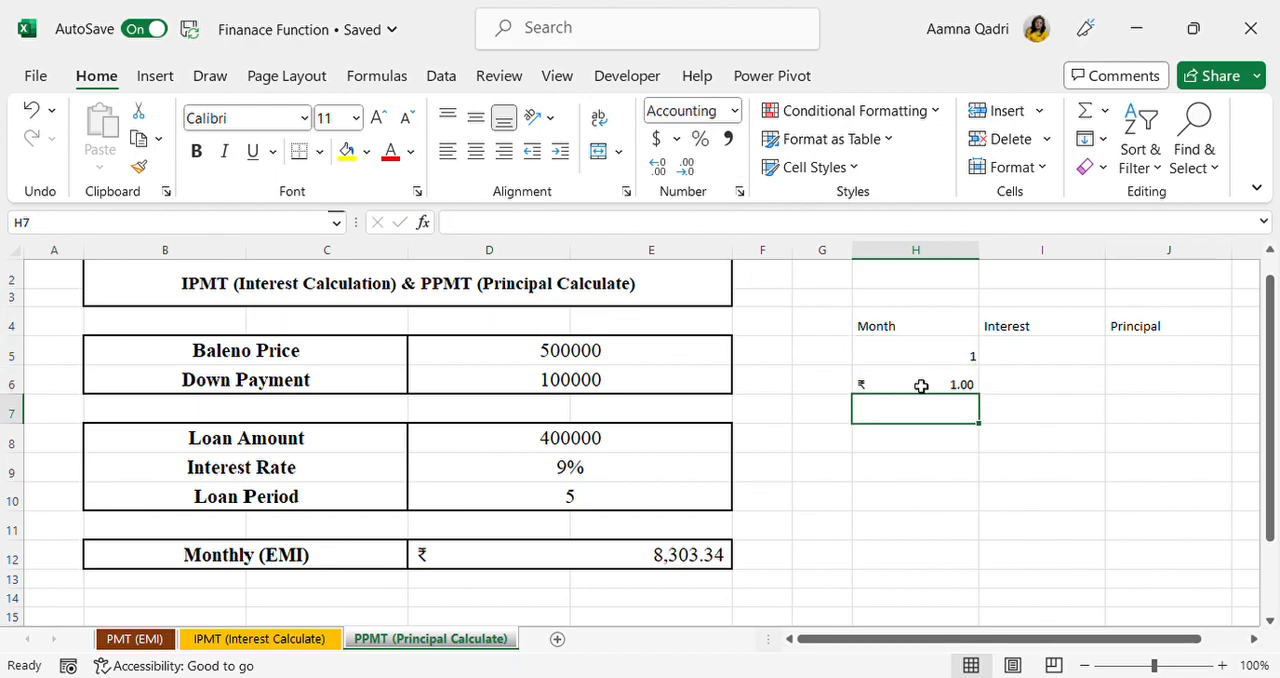
pyautogui.hotkey('ctrl', 'a')
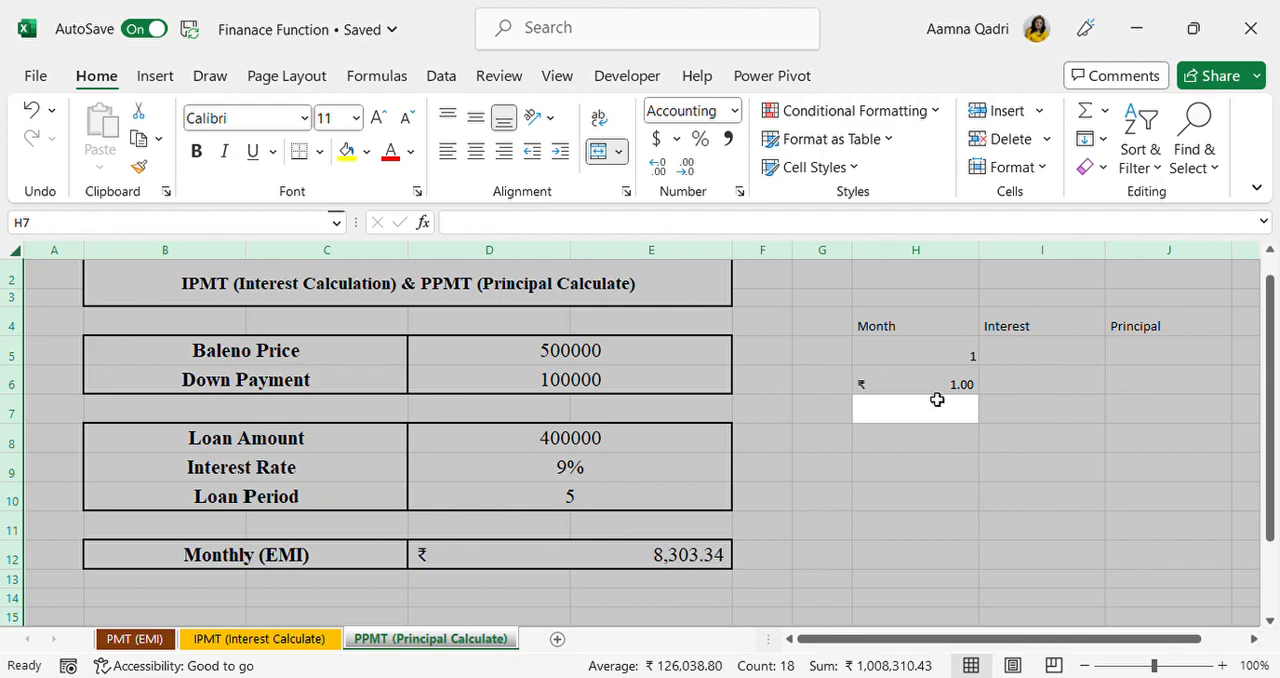
pyautogui.click(921, 386)
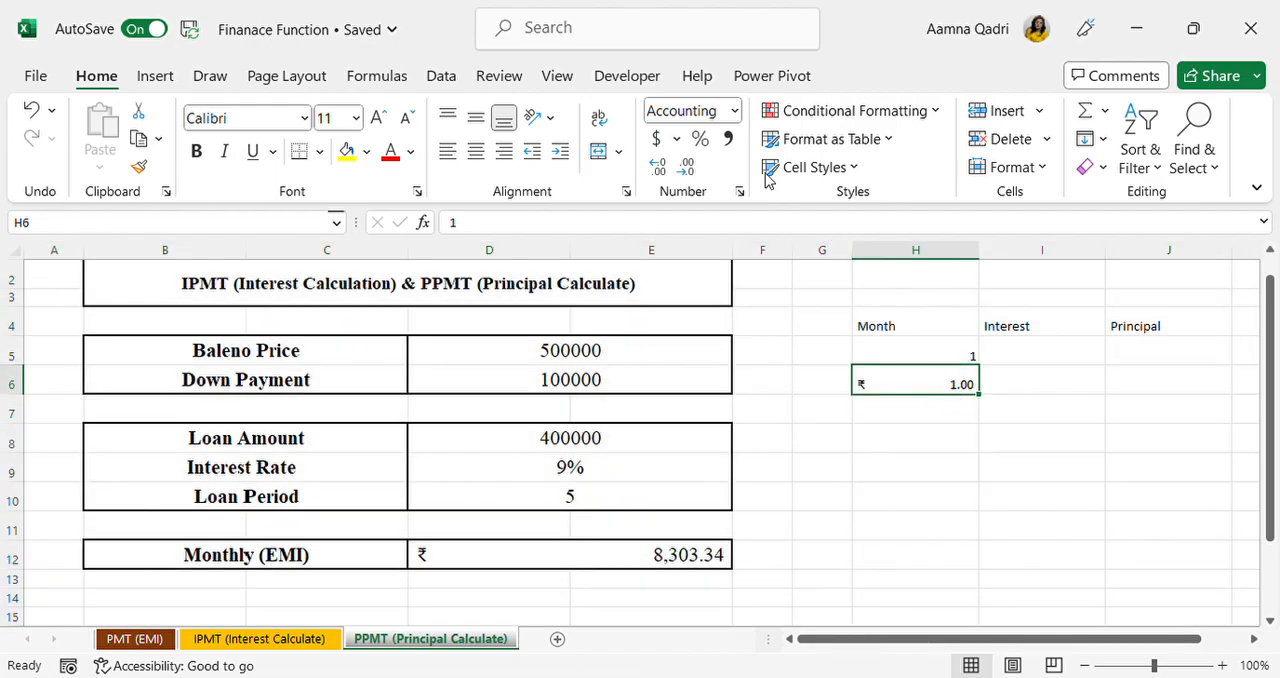
pyautogui.click(735, 112)
pyautogui.click(729, 156)
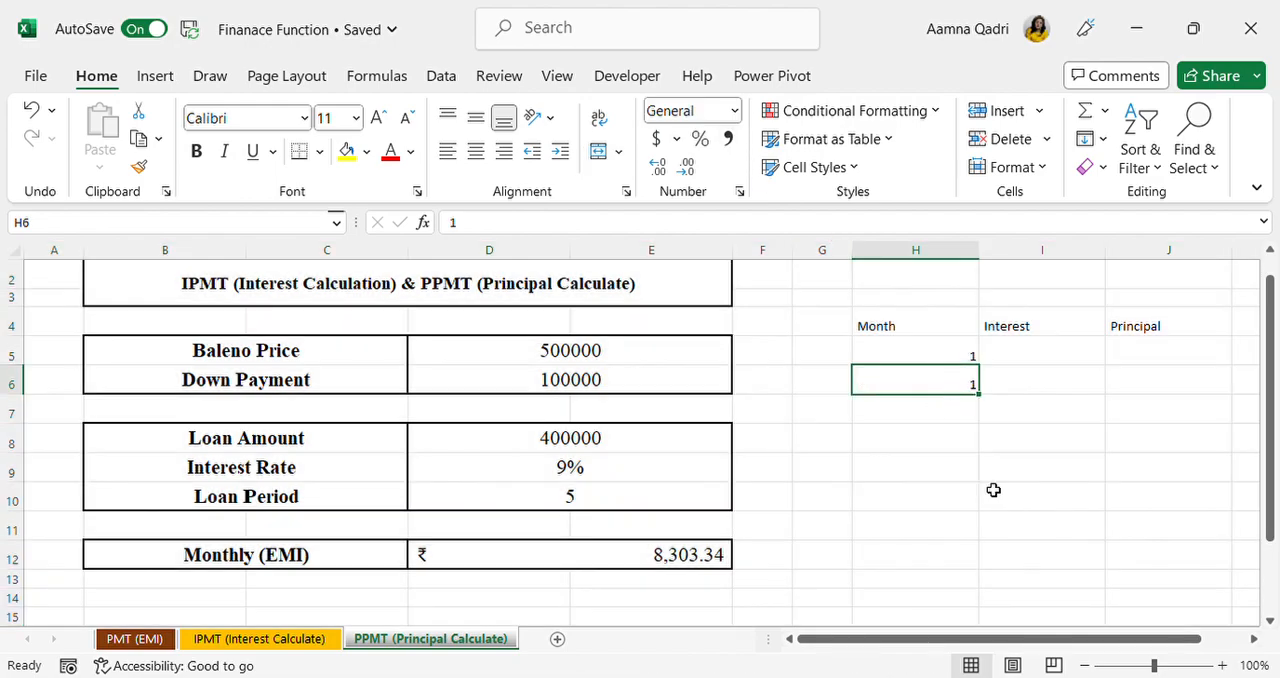
# Step: Replace the value in H6 with 2 and fill the month series from H5:H6 down to month 12
pyautogui.write('2')
pyautogui.press('Return')
pyautogui.moveTo(977, 358); pyautogui.dragTo(980, 578)
pyautogui.scroll(1, 976, 582)
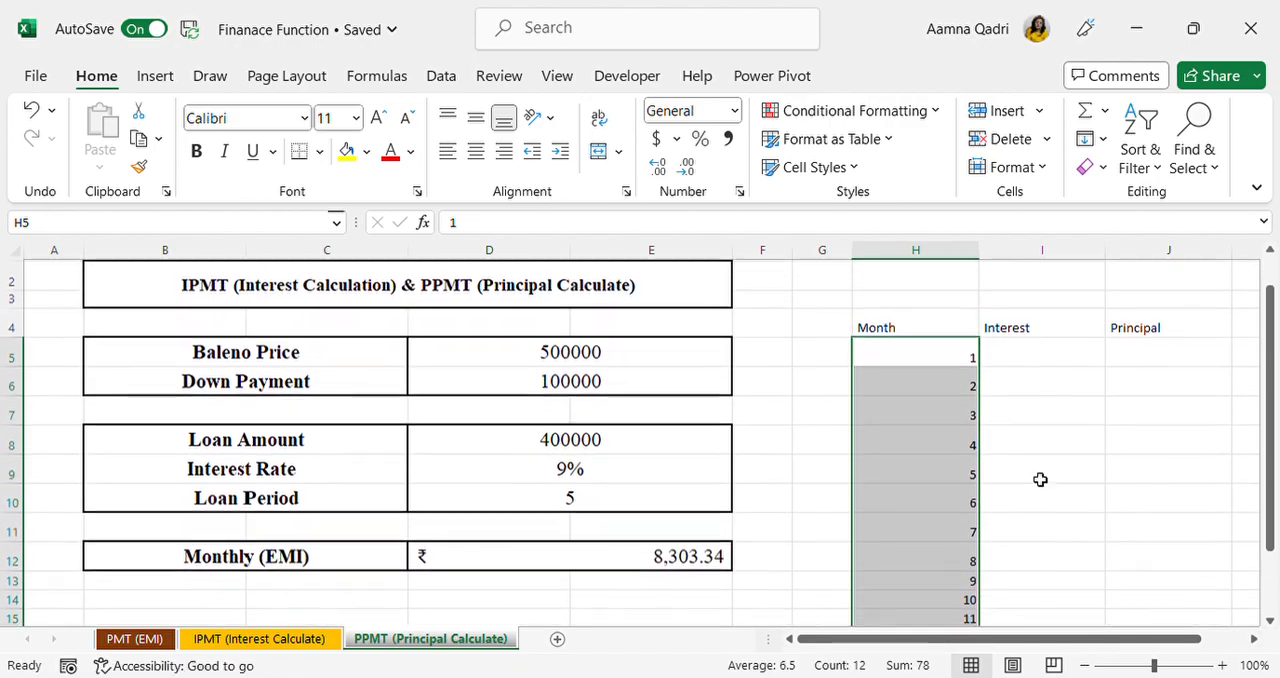
# Step: Start an IPMT formula in I5 with the absolute monthly rate $D$9/12 as its first argument
pyautogui.click(1066, 365)
pyautogui.hscroll(1, 1066, 365)
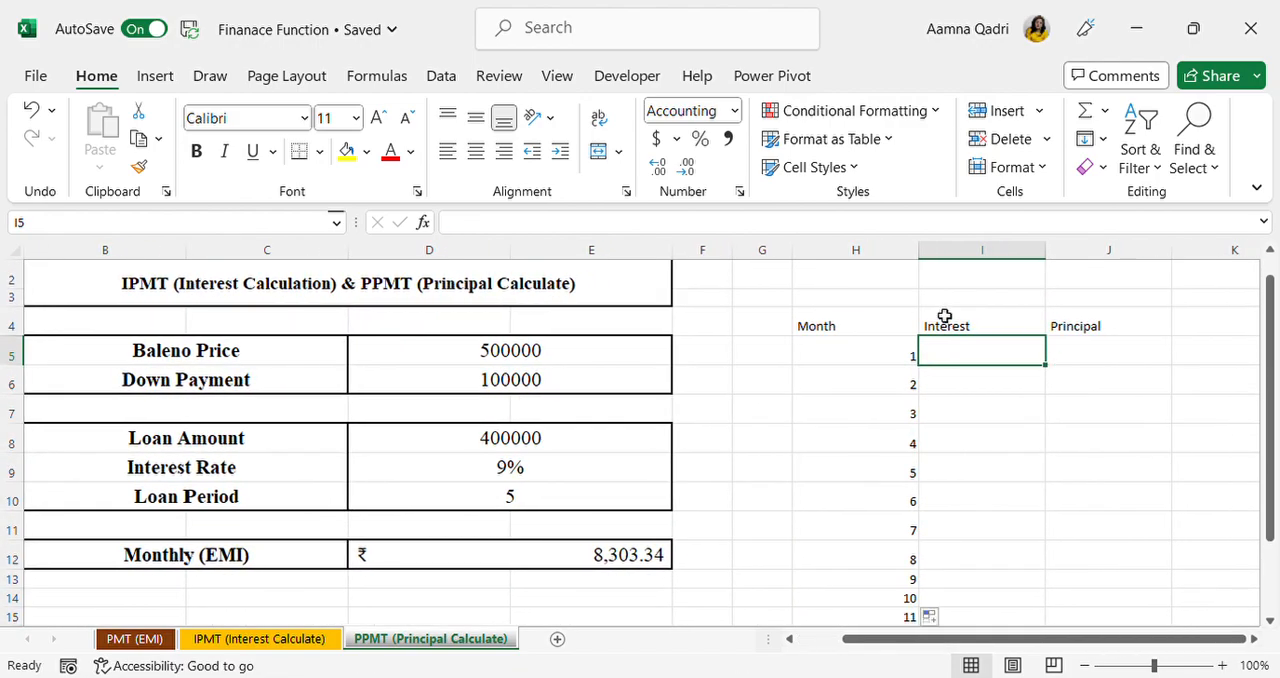
pyautogui.click(1100, 361)
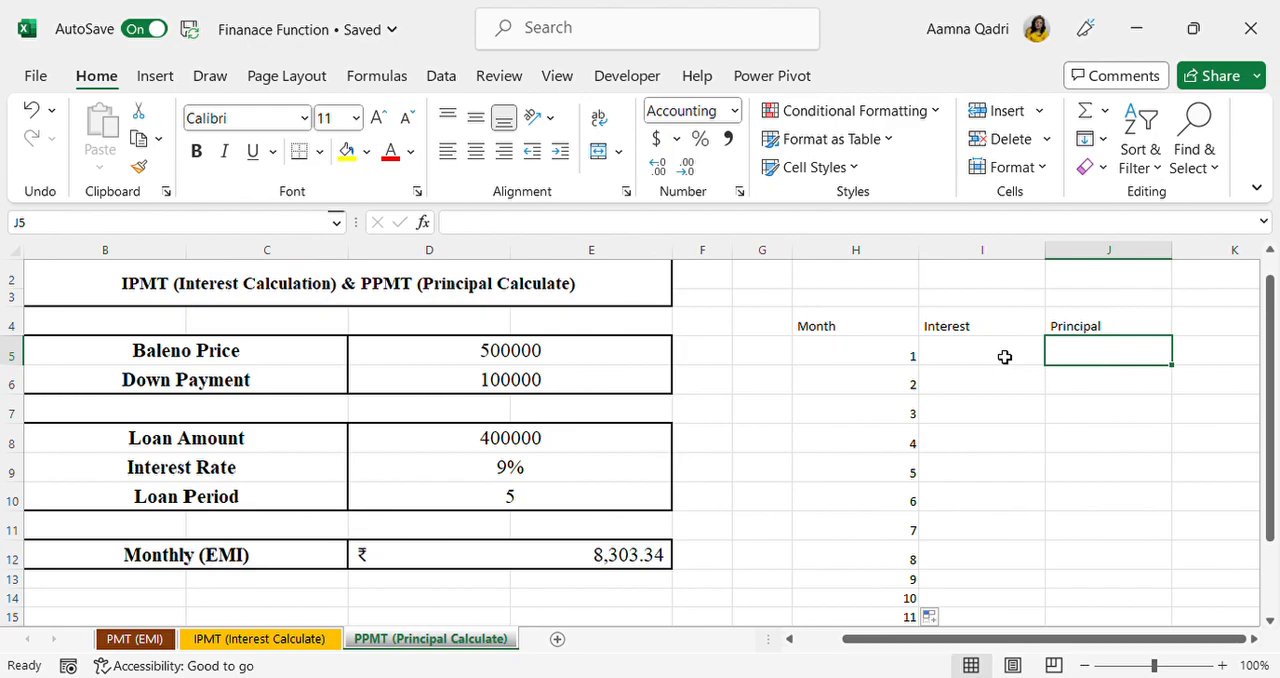
pyautogui.click(992, 356)
pyautogui.write('=')
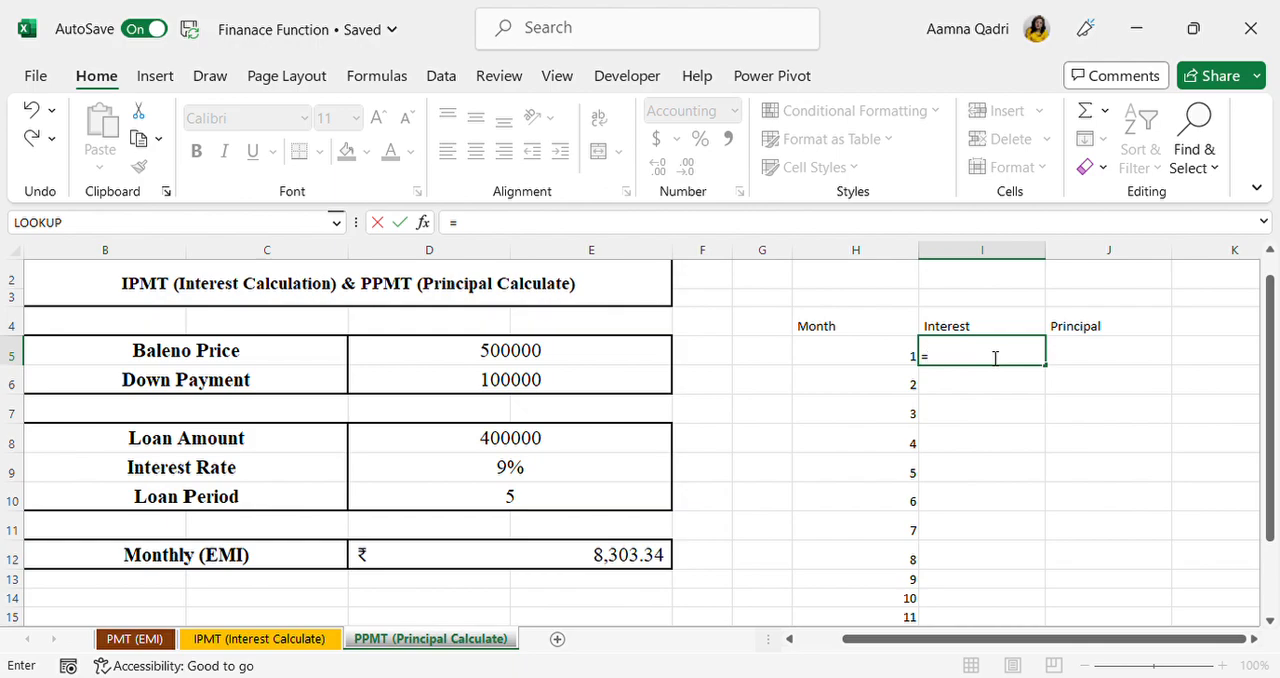
pyautogui.write('ipm')
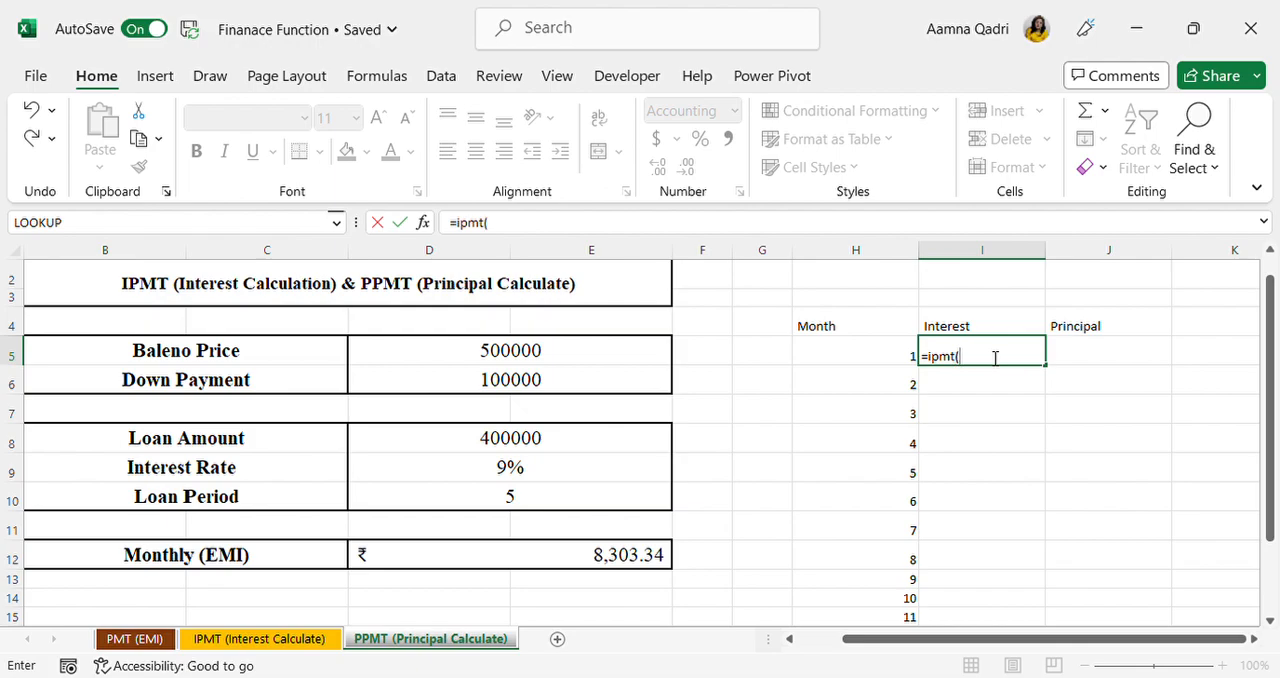
pyautogui.write('t(')
pyautogui.click(578, 473)
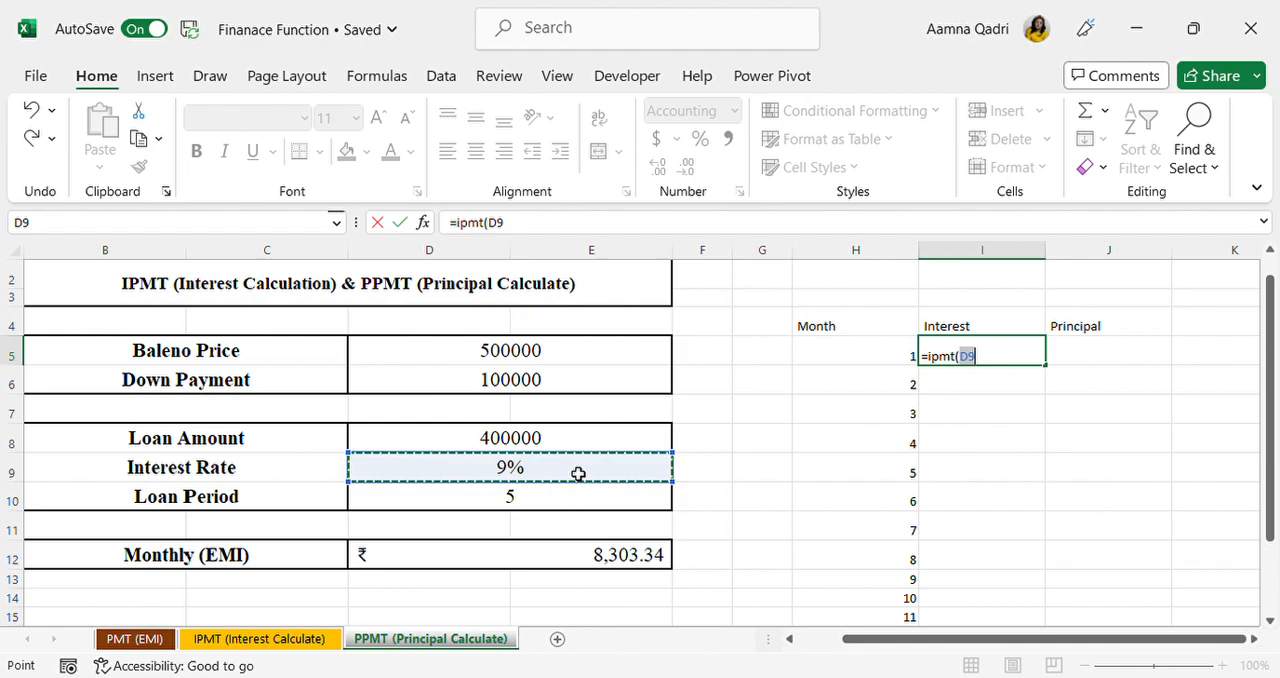
pyautogui.write('/')
pyautogui.press('BackSpace')
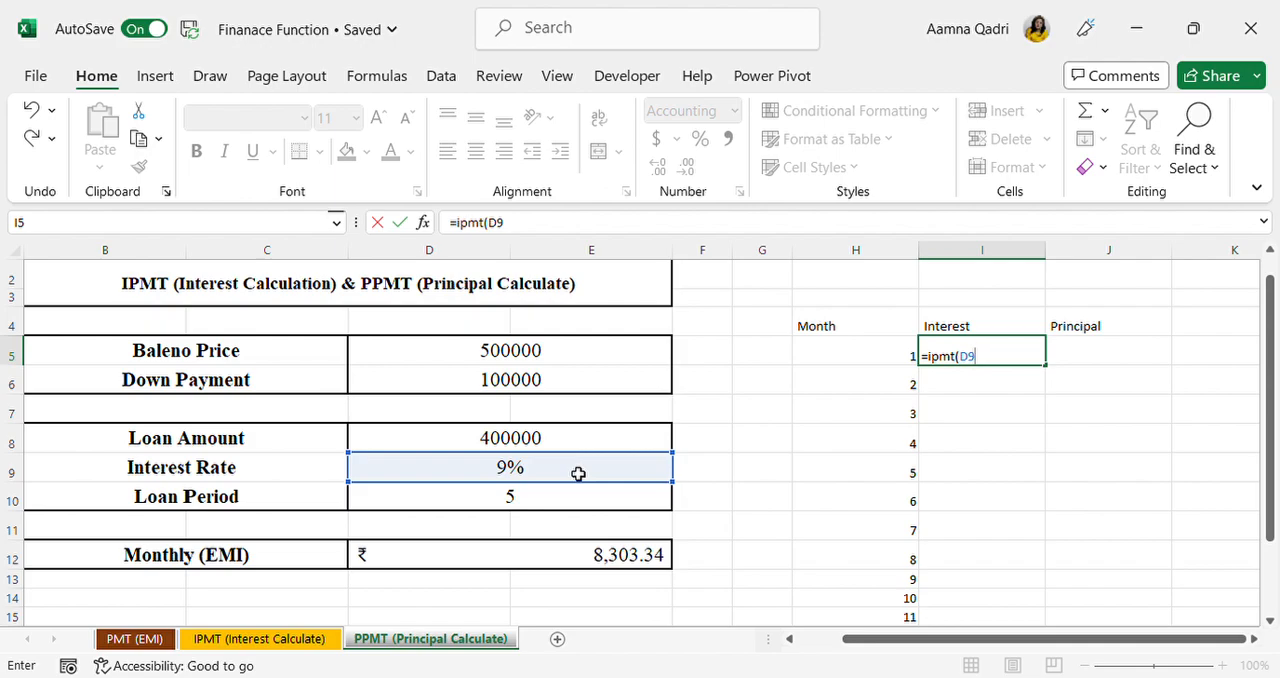
pyautogui.press('F4')
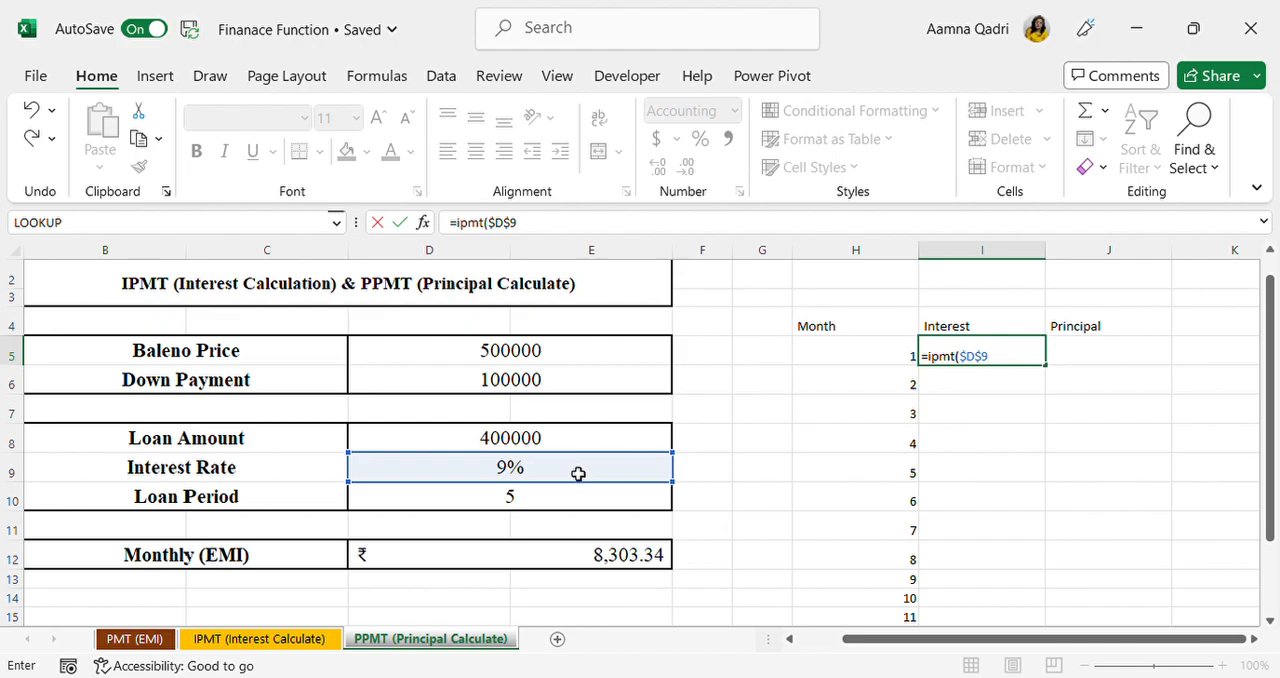
pyautogui.write('/12,')
# Step: Continue the IPMT formula in I5 with month H5, D10*12 as the number of periods and the absolute loan amount $D$8
pyautogui.click(820, 365)
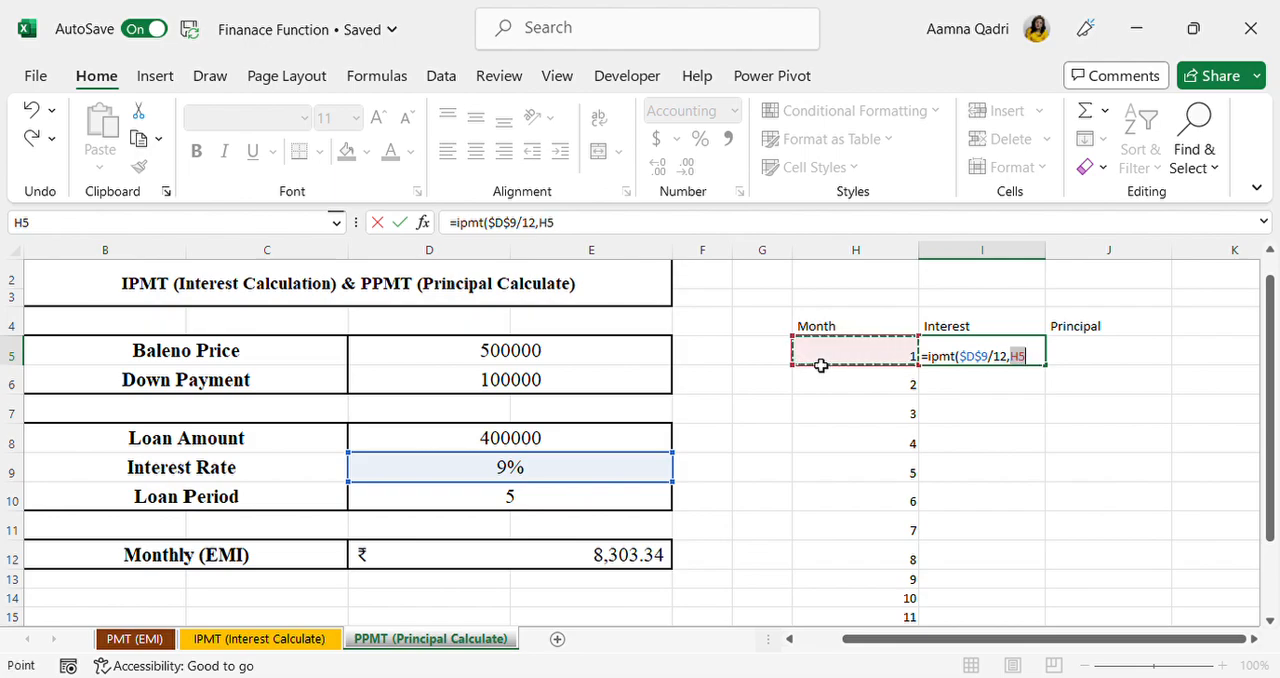
pyautogui.write(',')
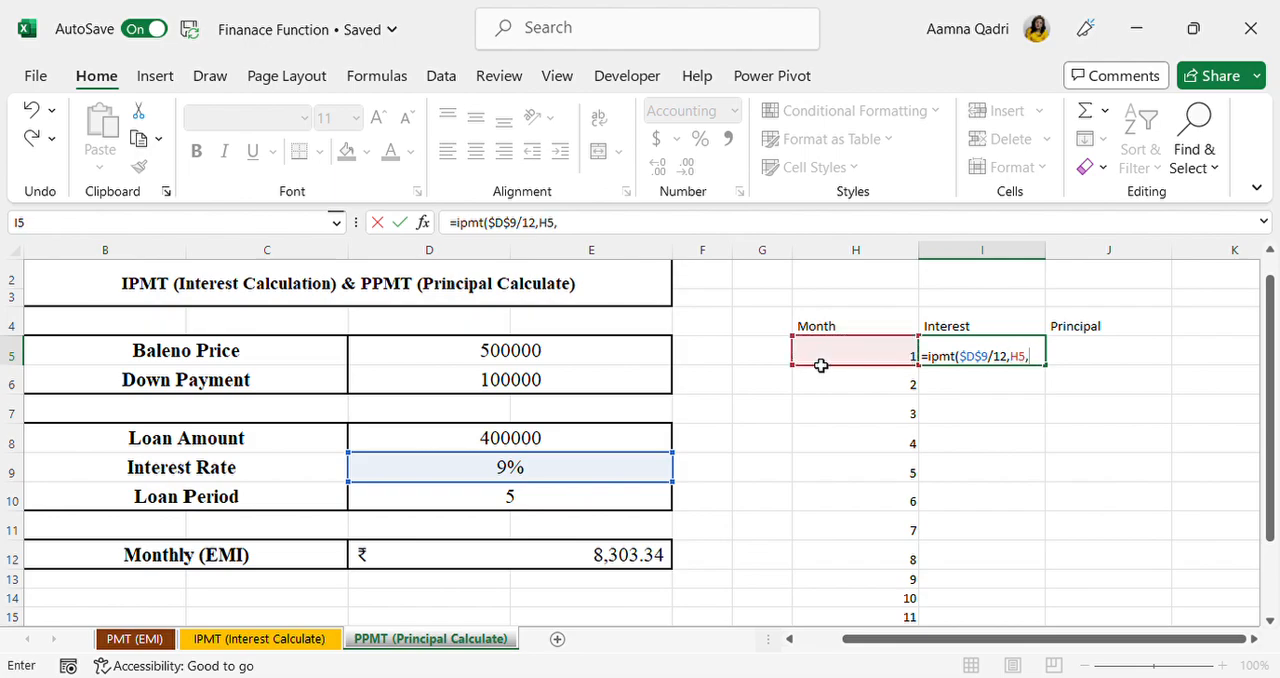
pyautogui.click(549, 496)
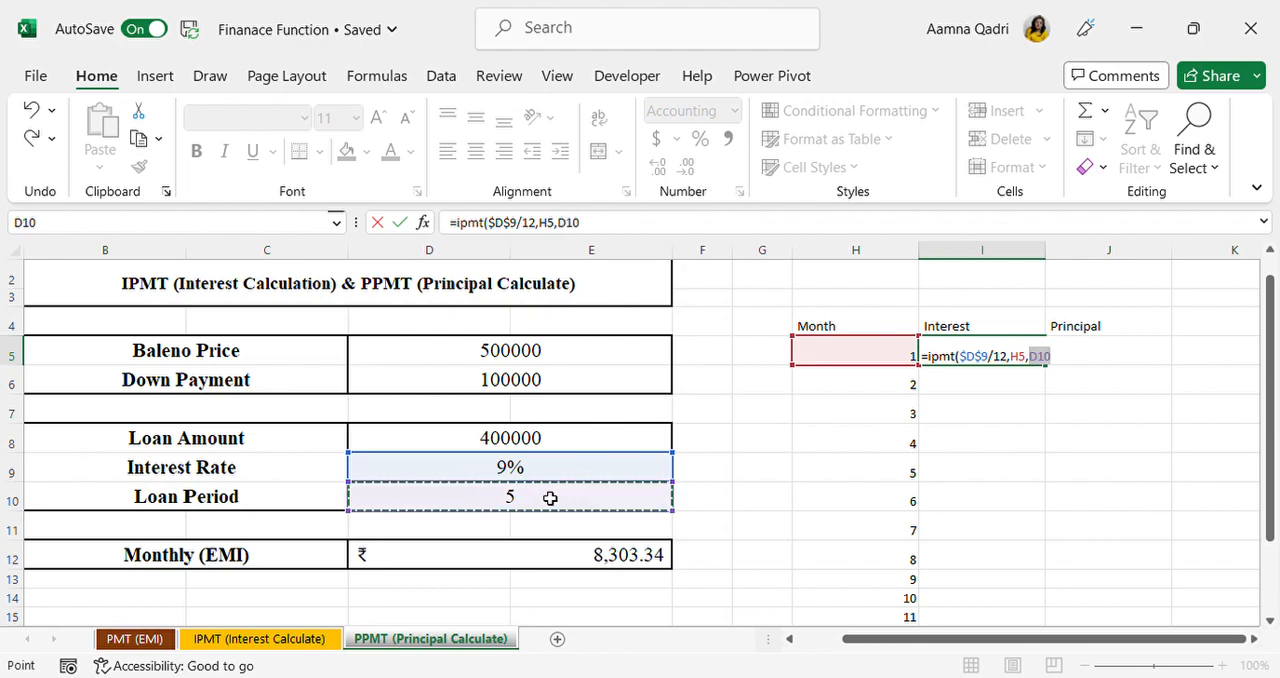
pyautogui.write('*12')
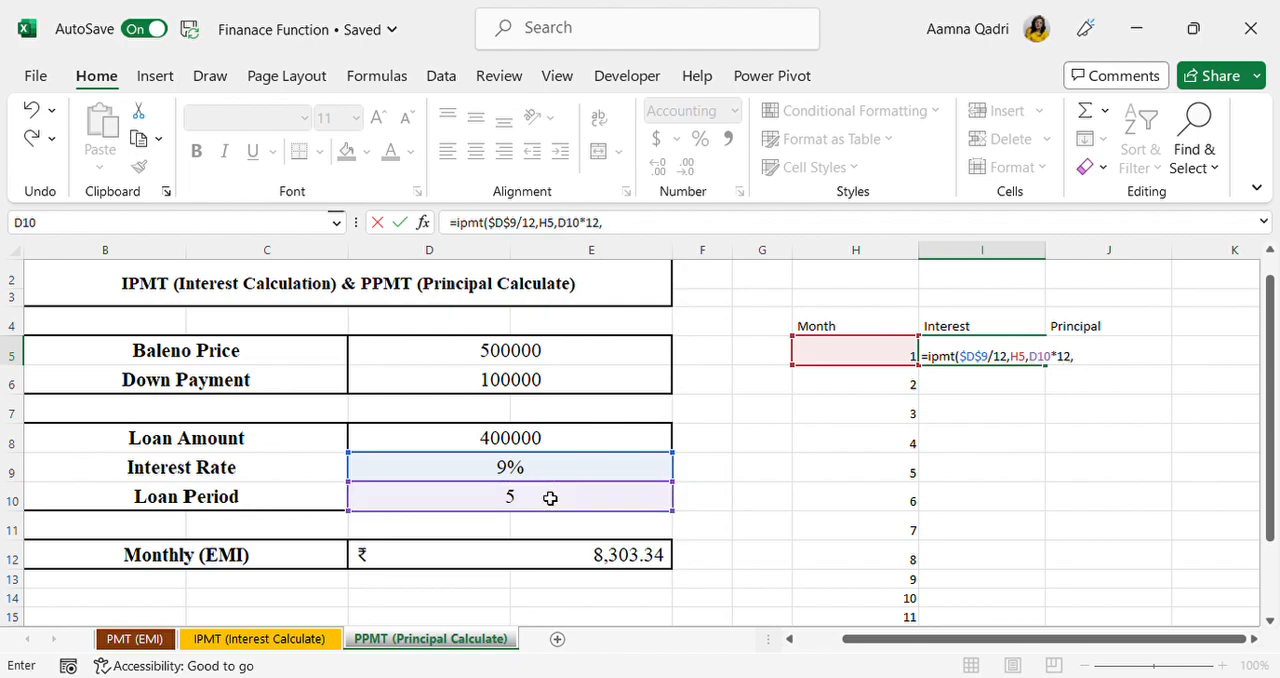
pyautogui.write(',')
pyautogui.click(565, 442)
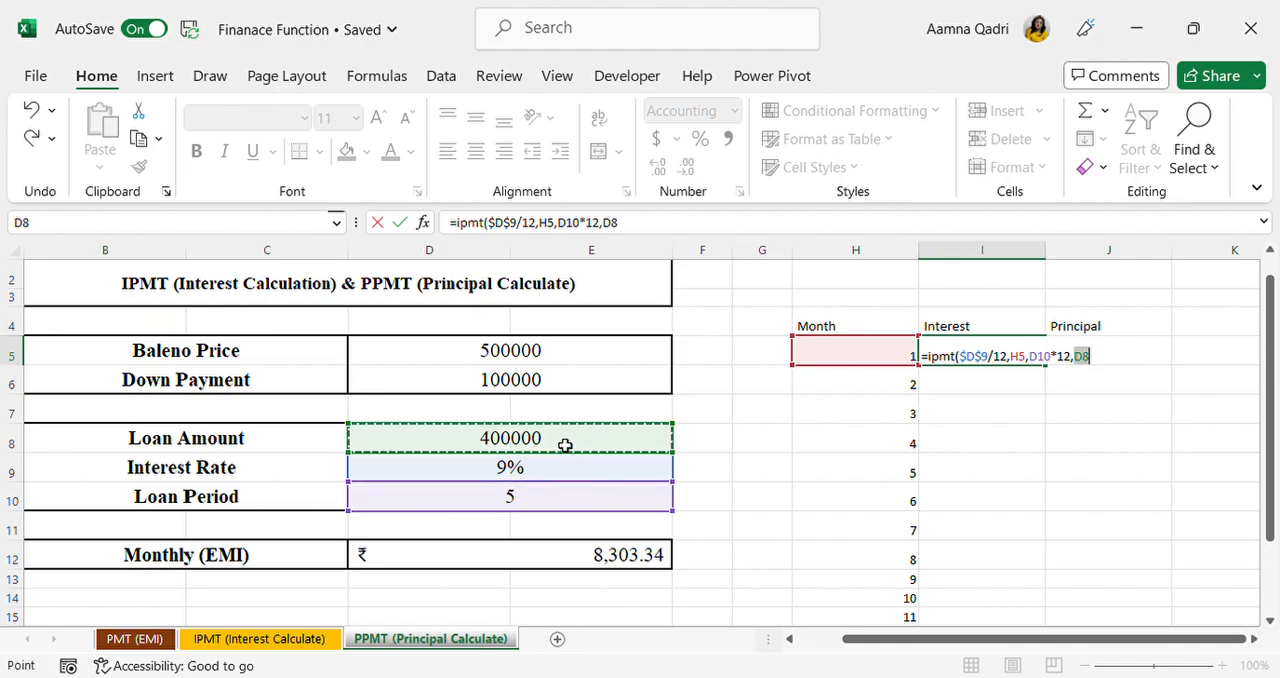
pyautogui.press('F4')
# Step: Make the loan period reference absolute as $D$10 in the IPMT formula and enter the formula in I5
pyautogui.click(1060, 362)
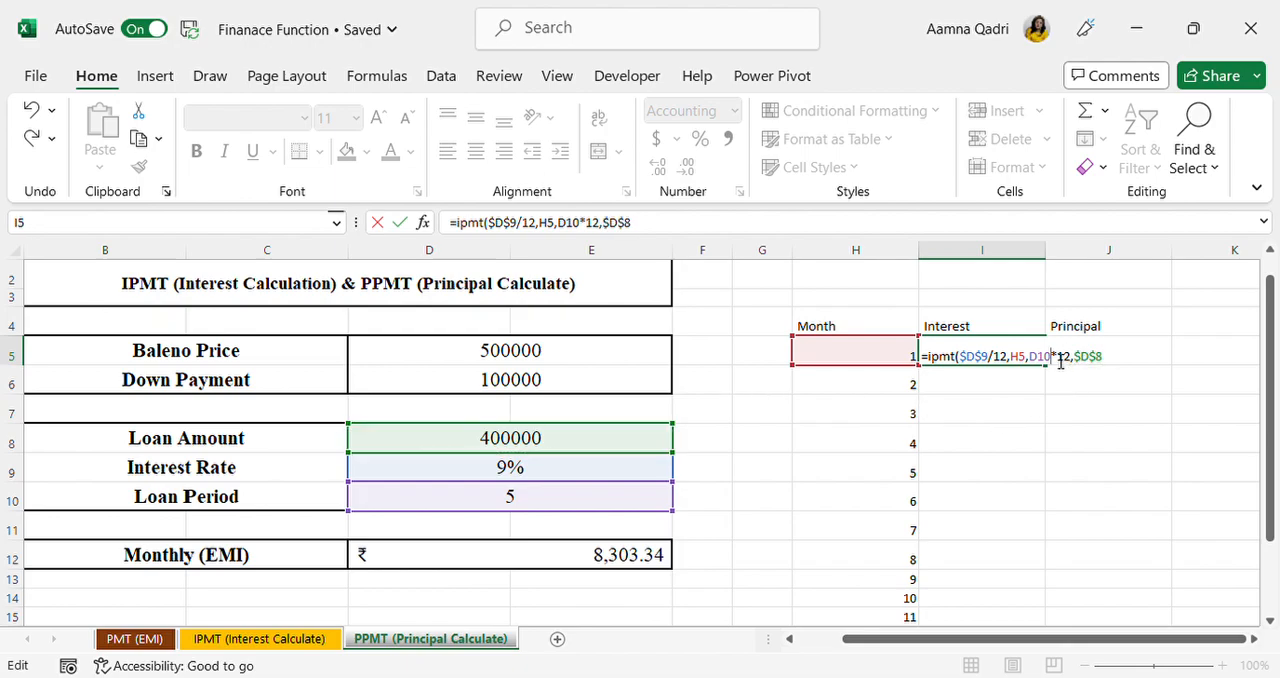
pyautogui.doubleClick(1060, 362)
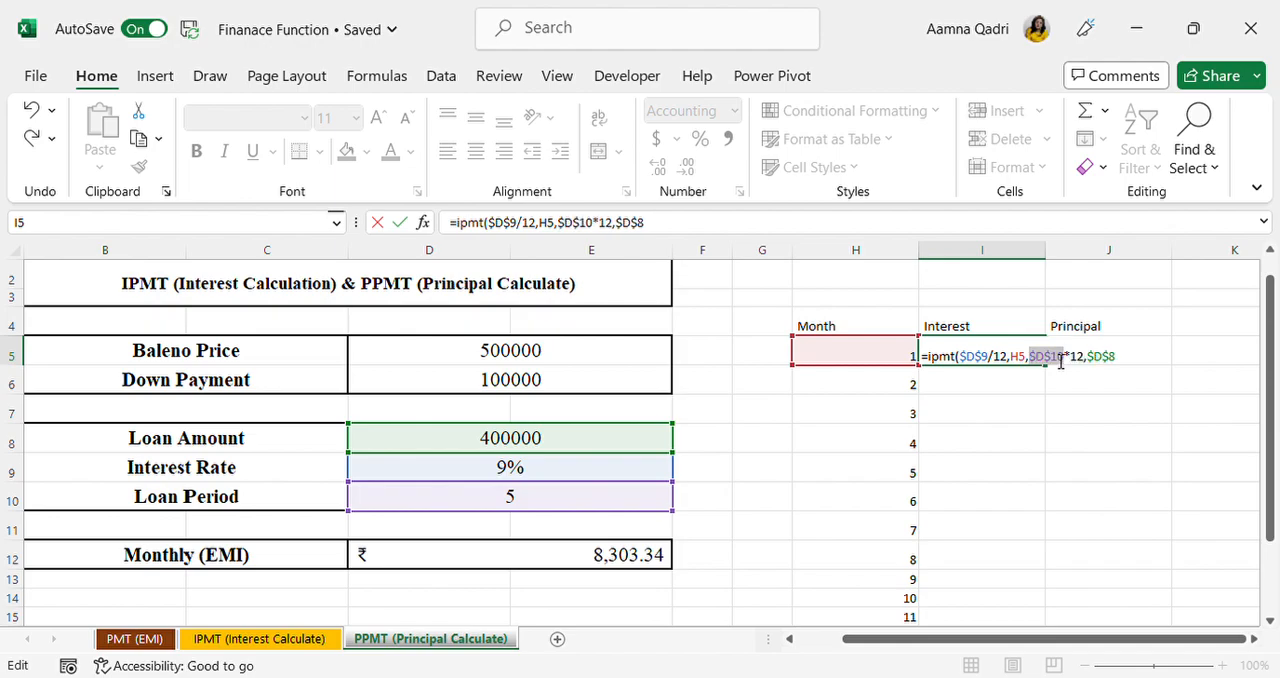
pyautogui.press('F4')
pyautogui.press('Return')
# Step: Put a minus sign before IPMT in the I5 formula to reverse the sign of the interest
pyautogui.click(1033, 359)
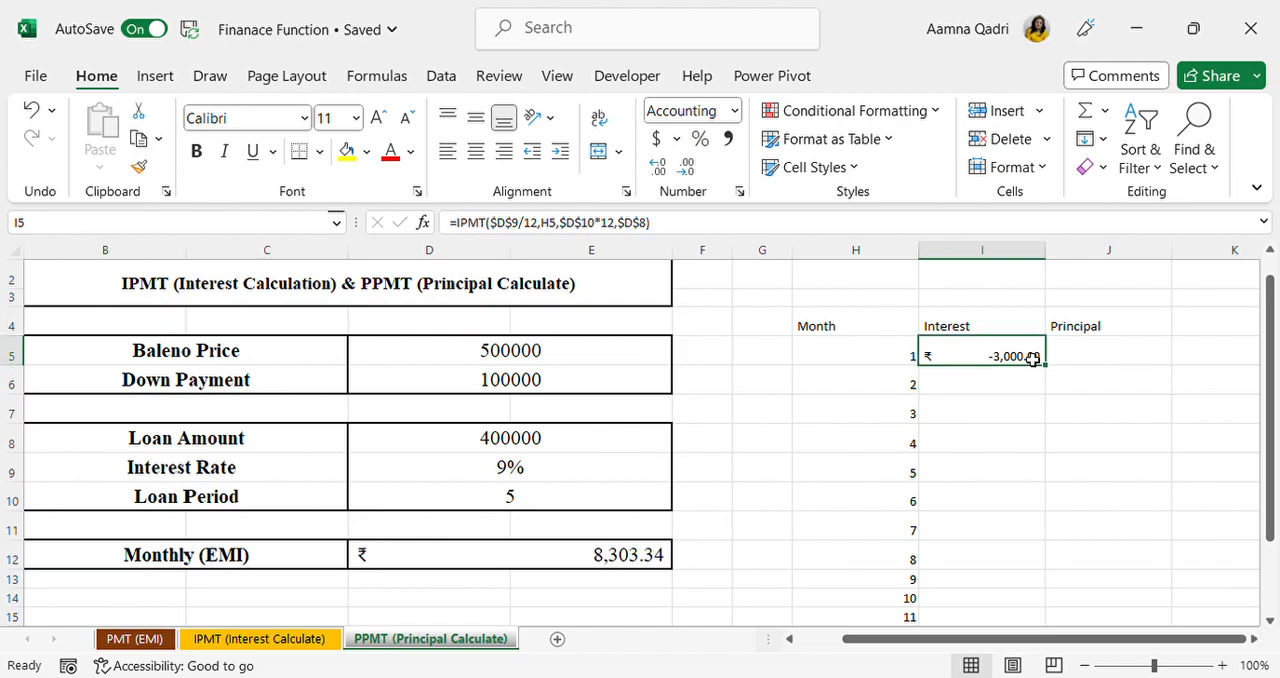
pyautogui.doubleClick(1033, 359)
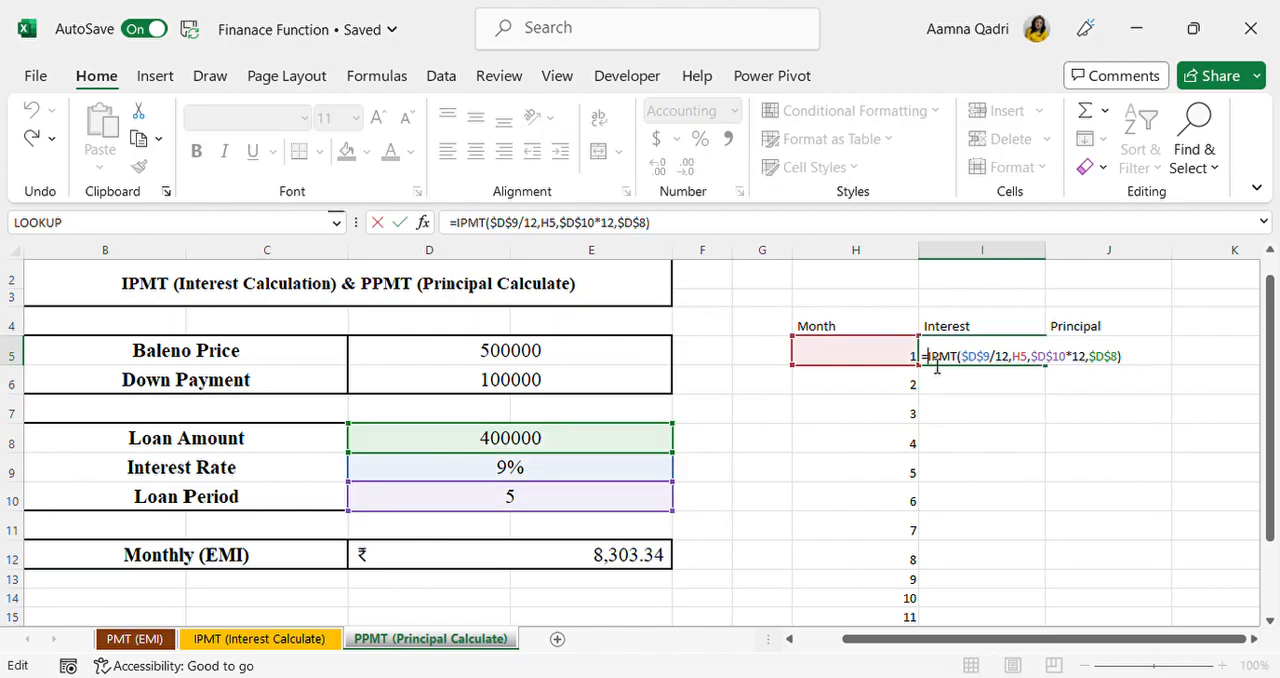
pyautogui.click(928, 358)
pyautogui.write('-')
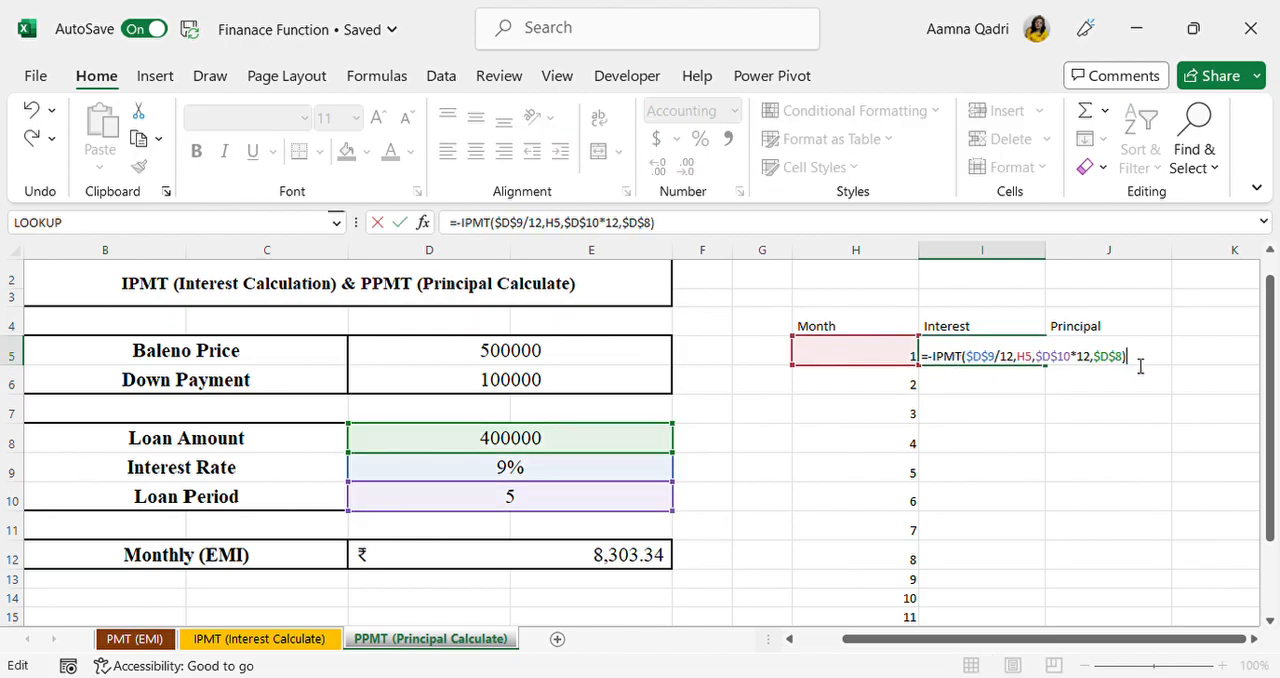
pyautogui.press('Return')
# Step: Fill the interest formula from I5 down the Interest column through month 12
pyautogui.click(1016, 351)
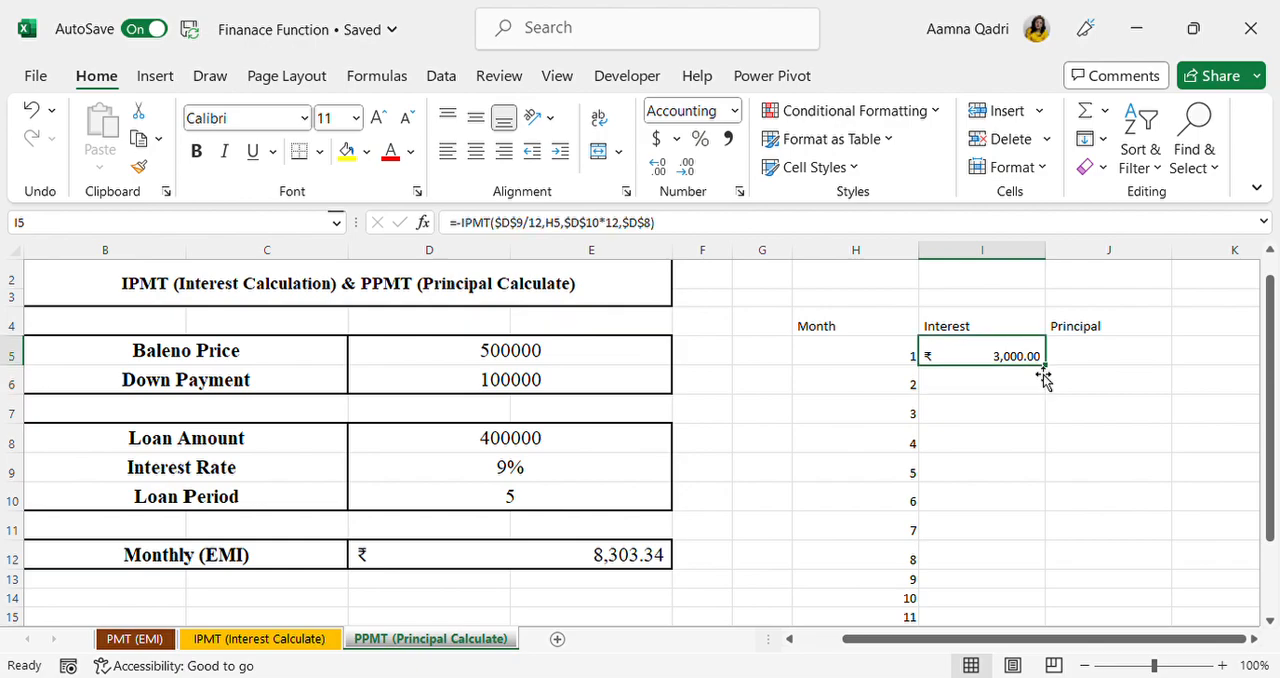
pyautogui.doubleClick(1043, 369)
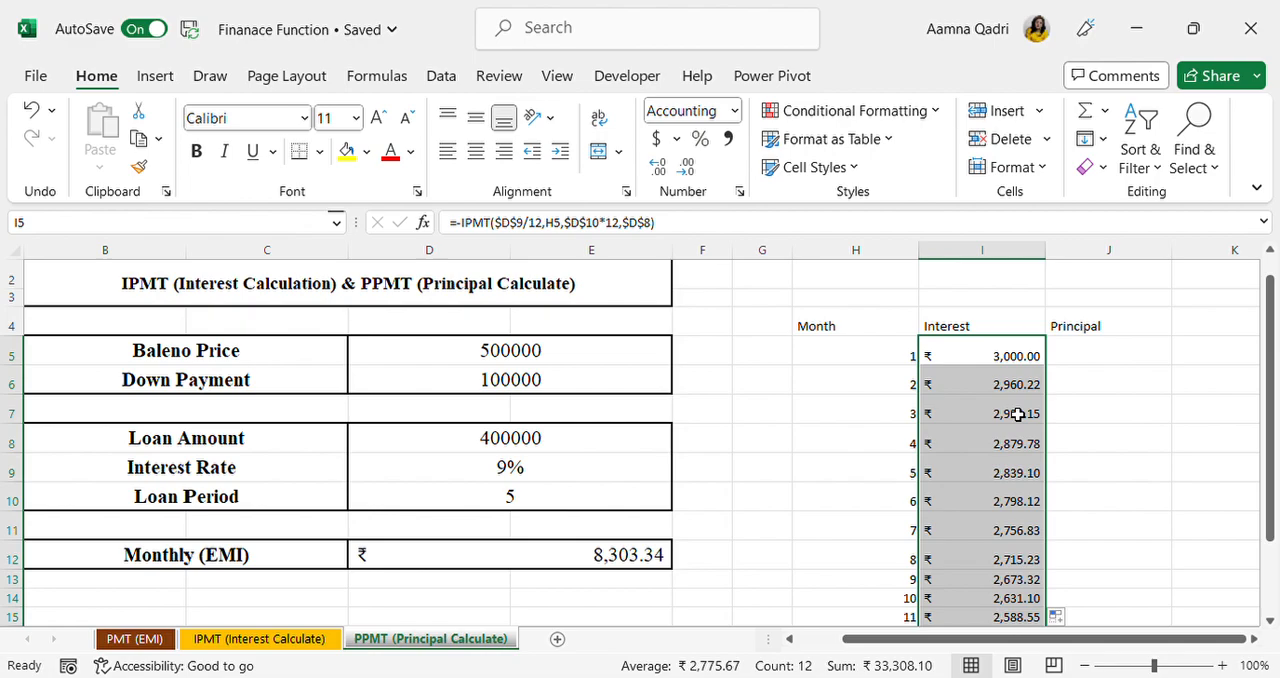
pyautogui.scroll(-1, 1017, 414)
pyautogui.scroll(2, 1017, 414)
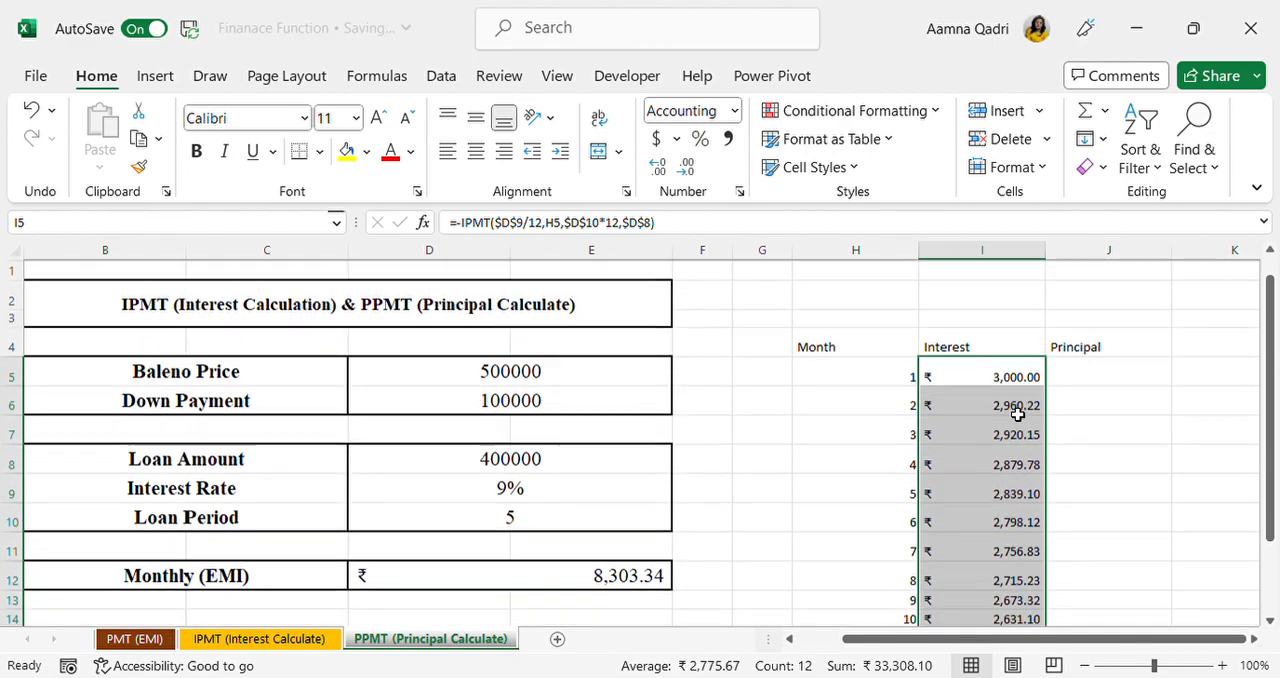
# Step: Start a PPMT formula in J5 with the absolute monthly rate $D$9/12 as its first argument
pyautogui.click(1100, 384)
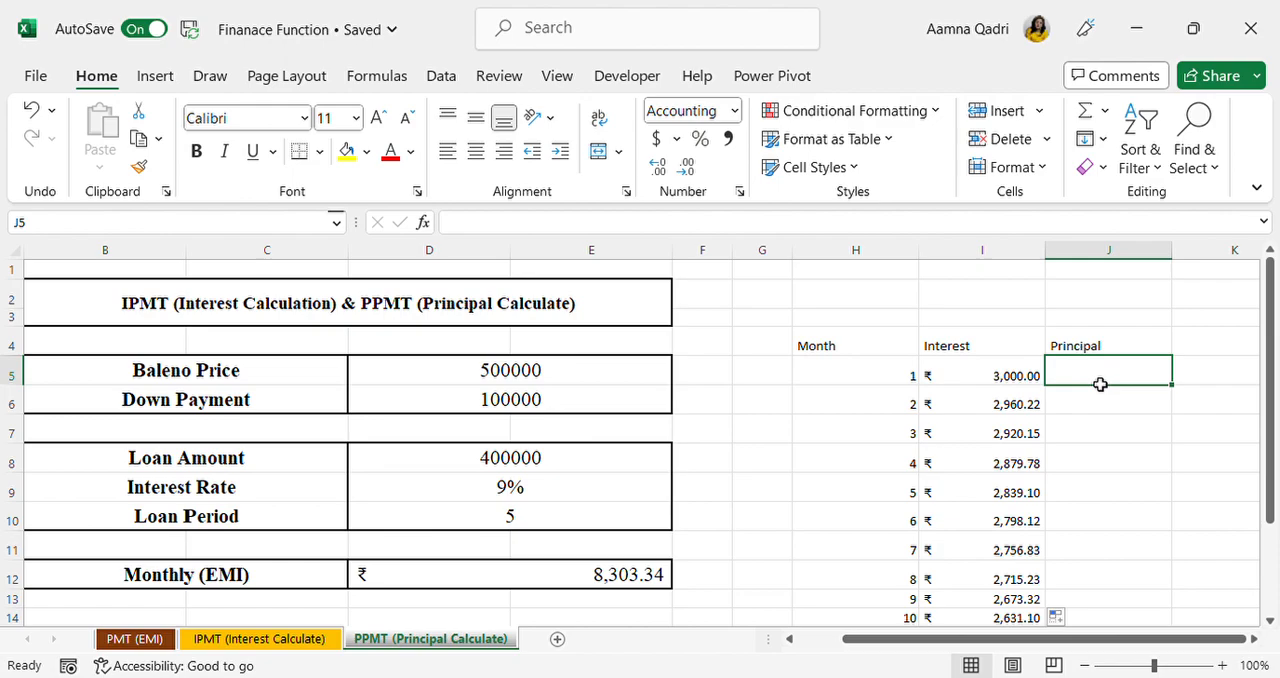
pyautogui.write('=ppmt(')
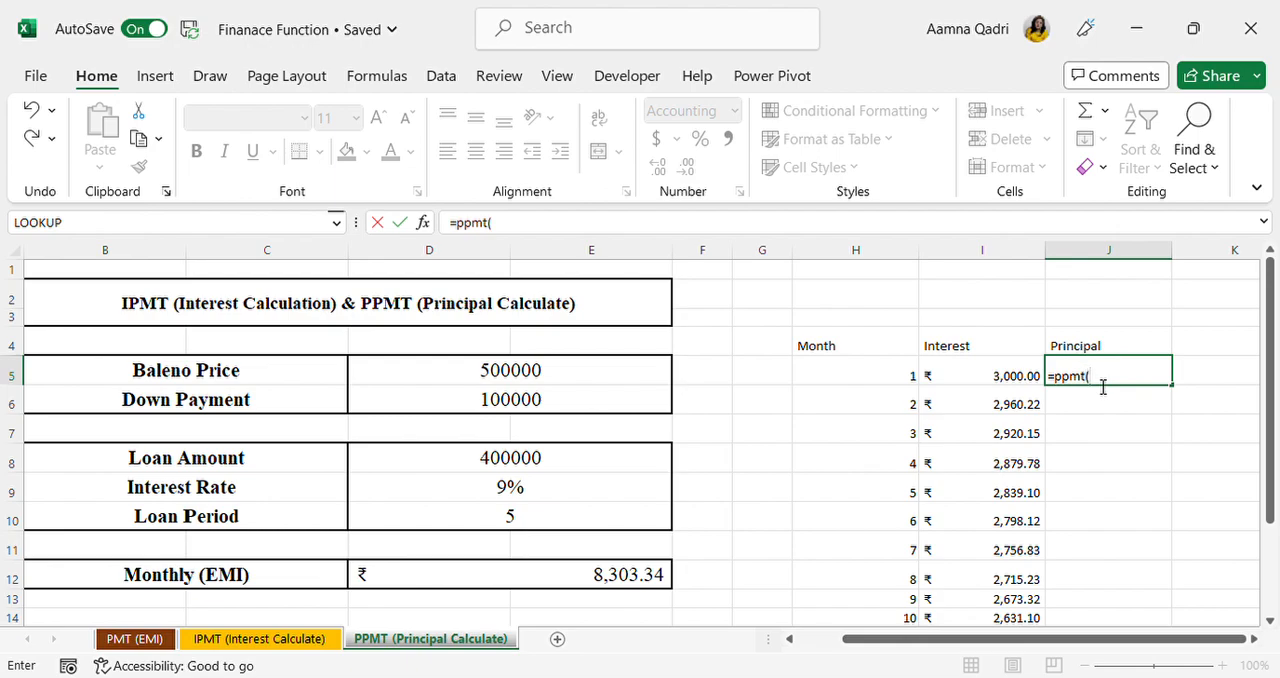
pyautogui.click(622, 500)
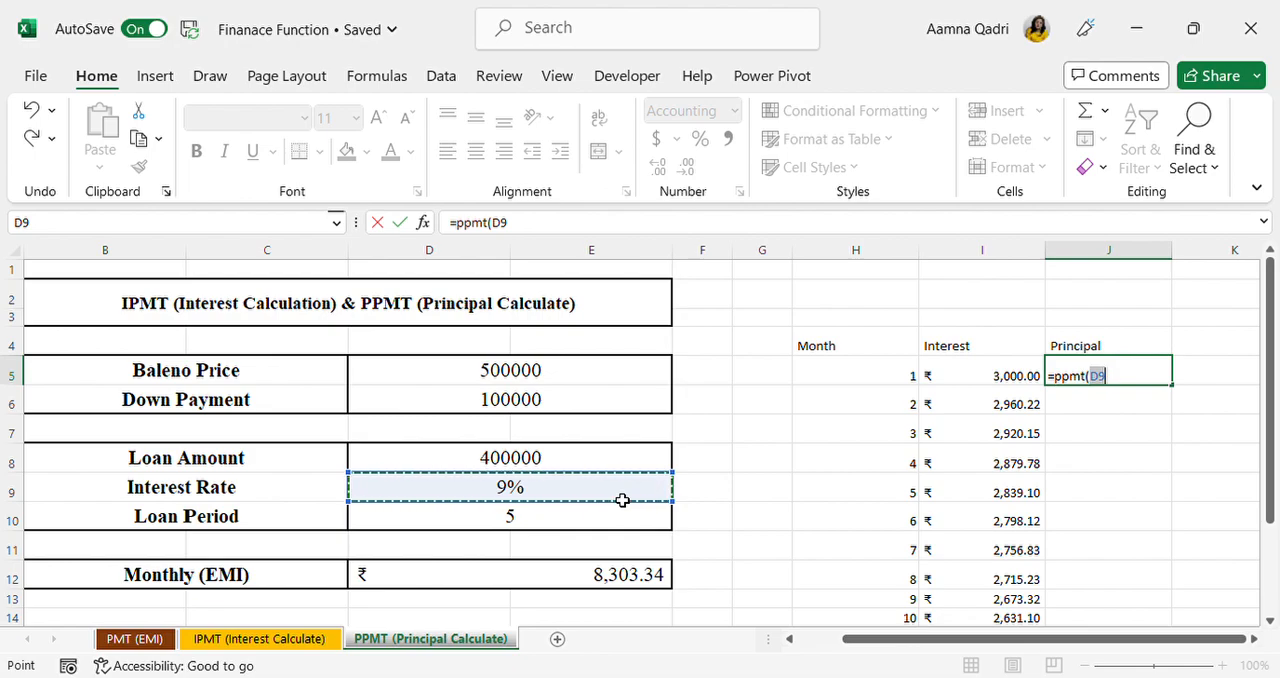
pyautogui.press('F4')
pyautogui.write('/1')
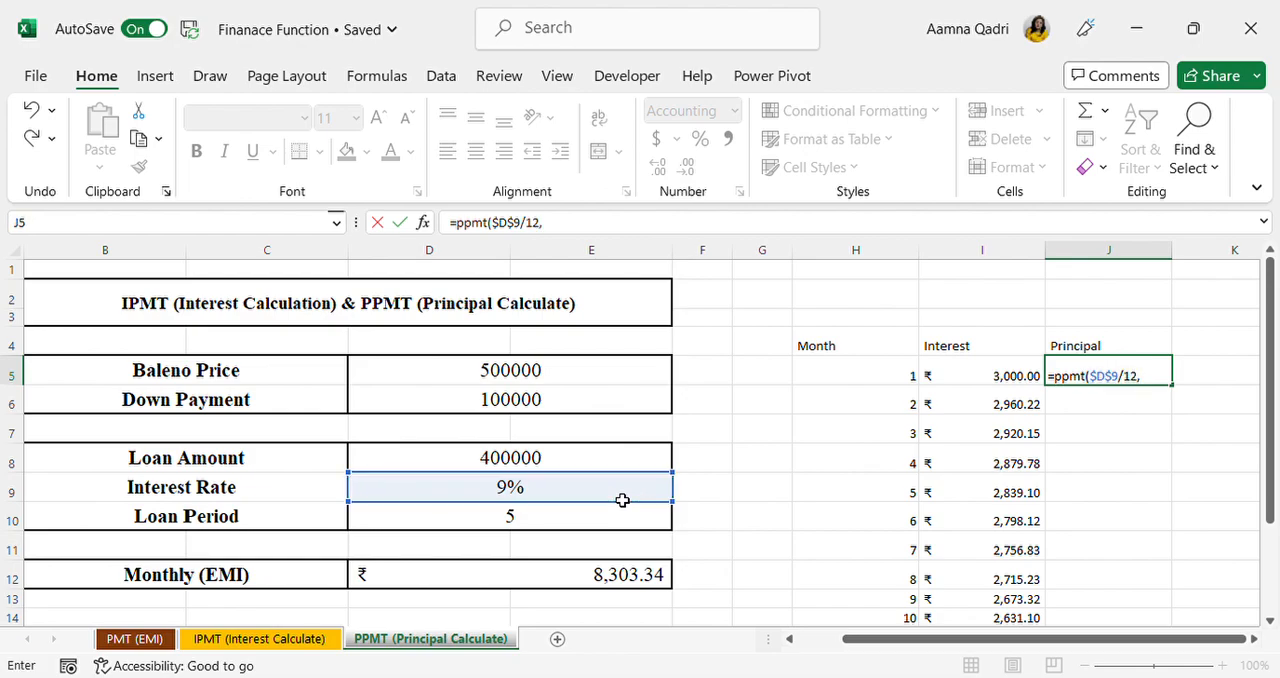
pyautogui.write('2,')
# Step: Complete the PPMT formula in J5 with month H5, D10*12 as the number of periods and D8 as the loan amount
pyautogui.click(857, 373)
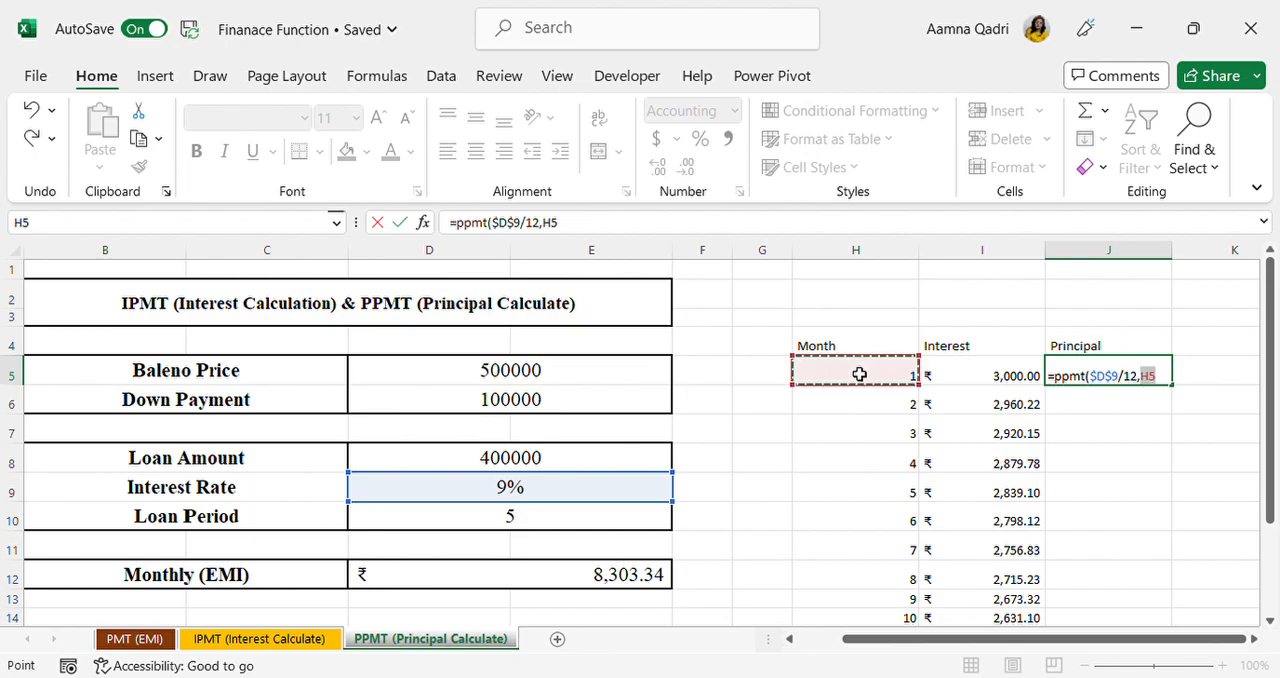
pyautogui.write(',')
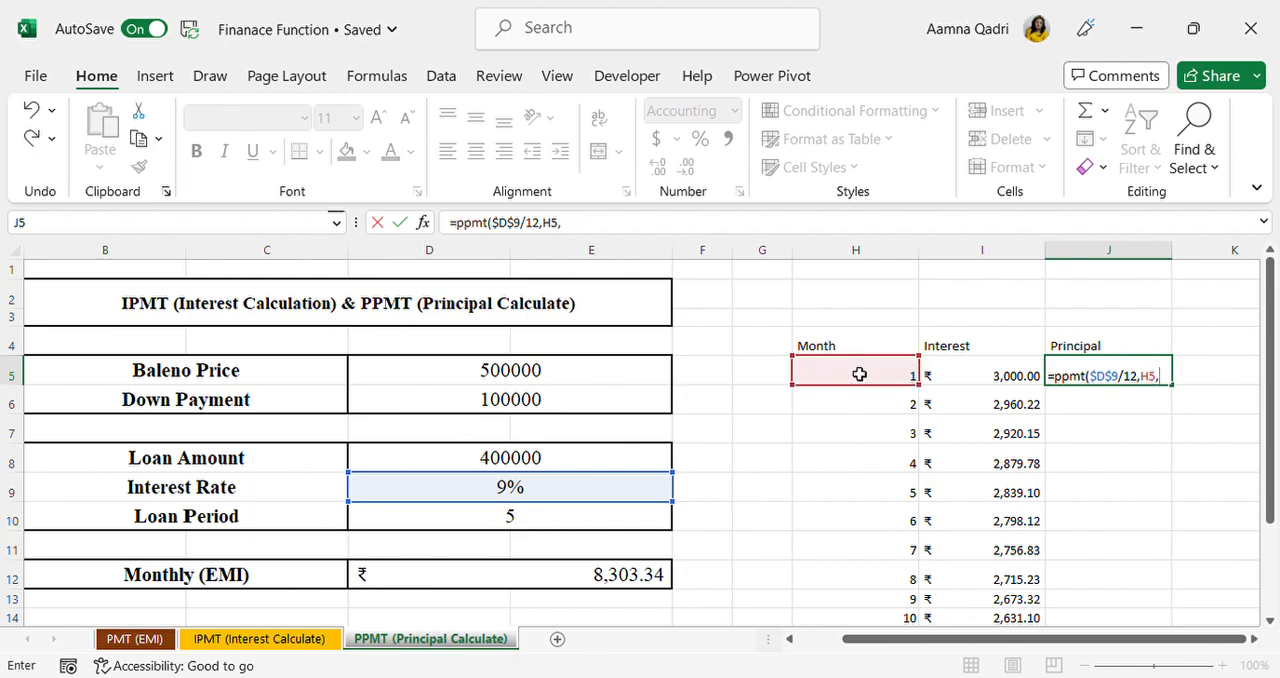
pyautogui.click(584, 523)
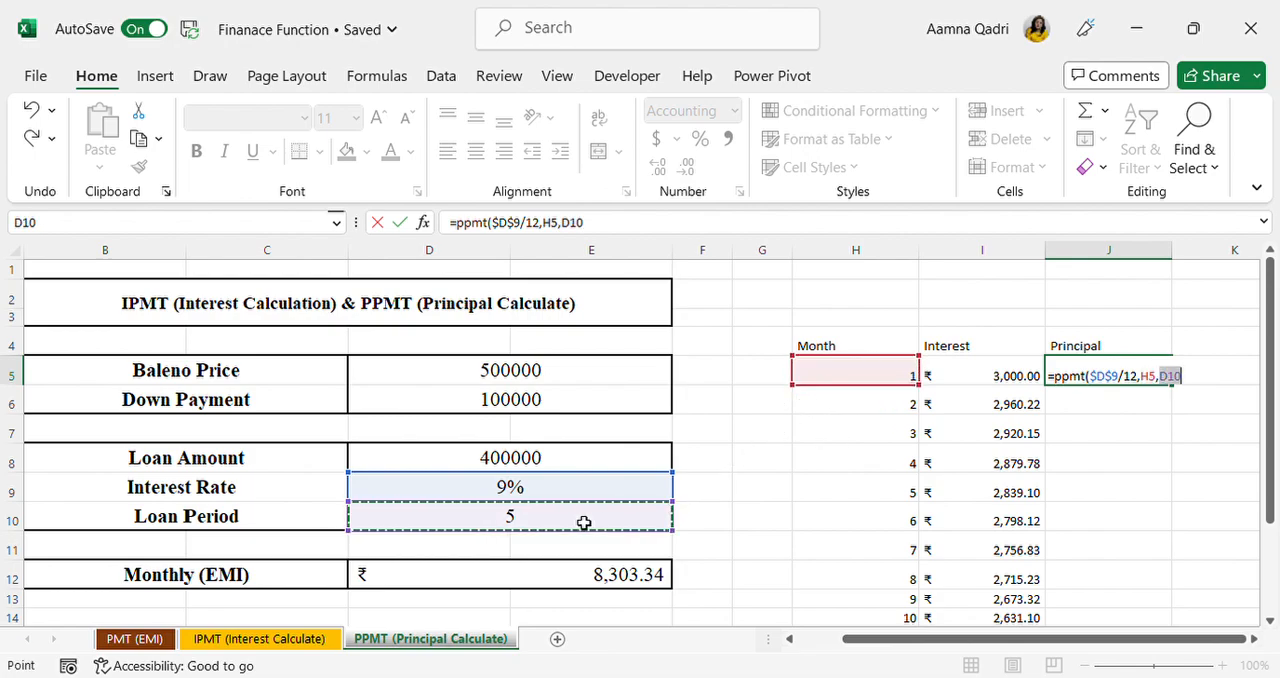
pyautogui.write('*12')
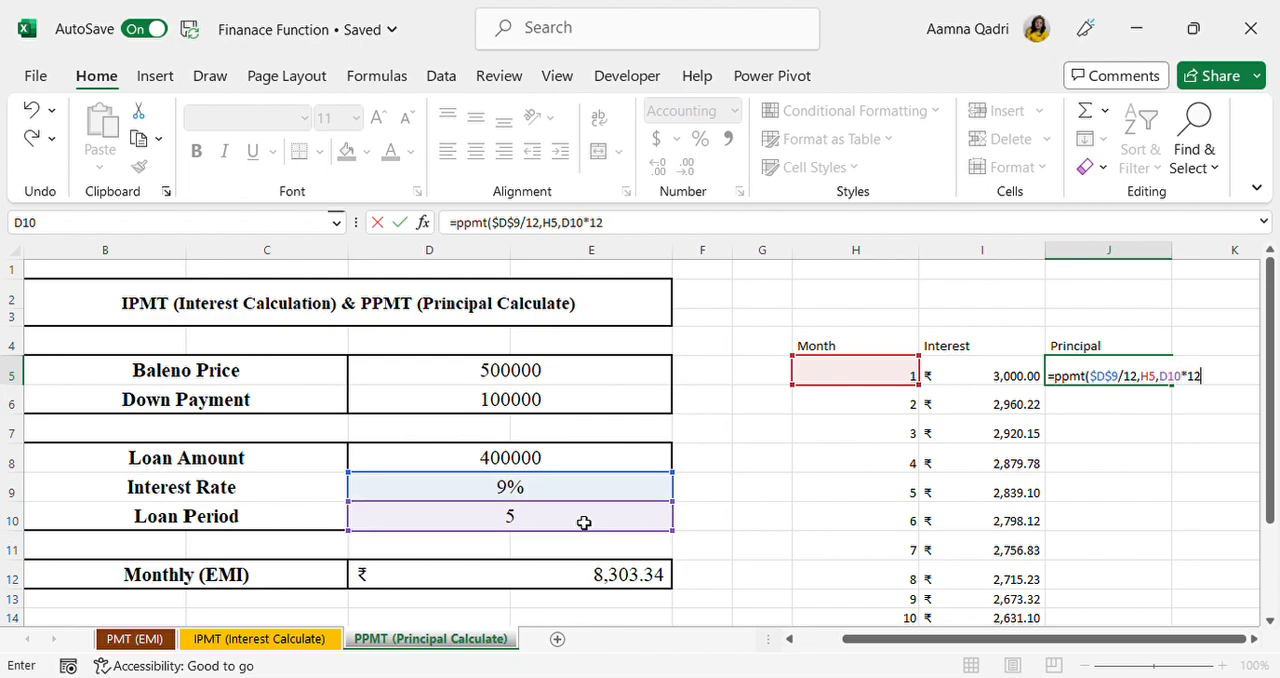
pyautogui.write(',')
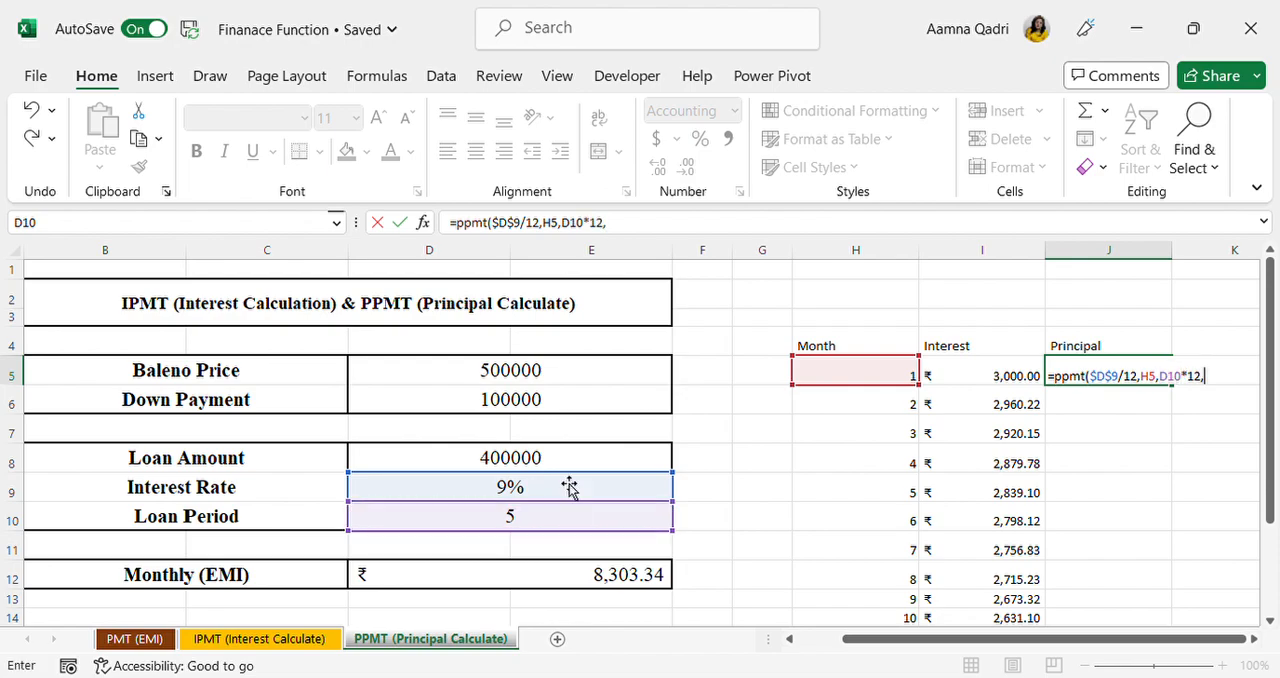
pyautogui.click(562, 460)
pyautogui.write(')')
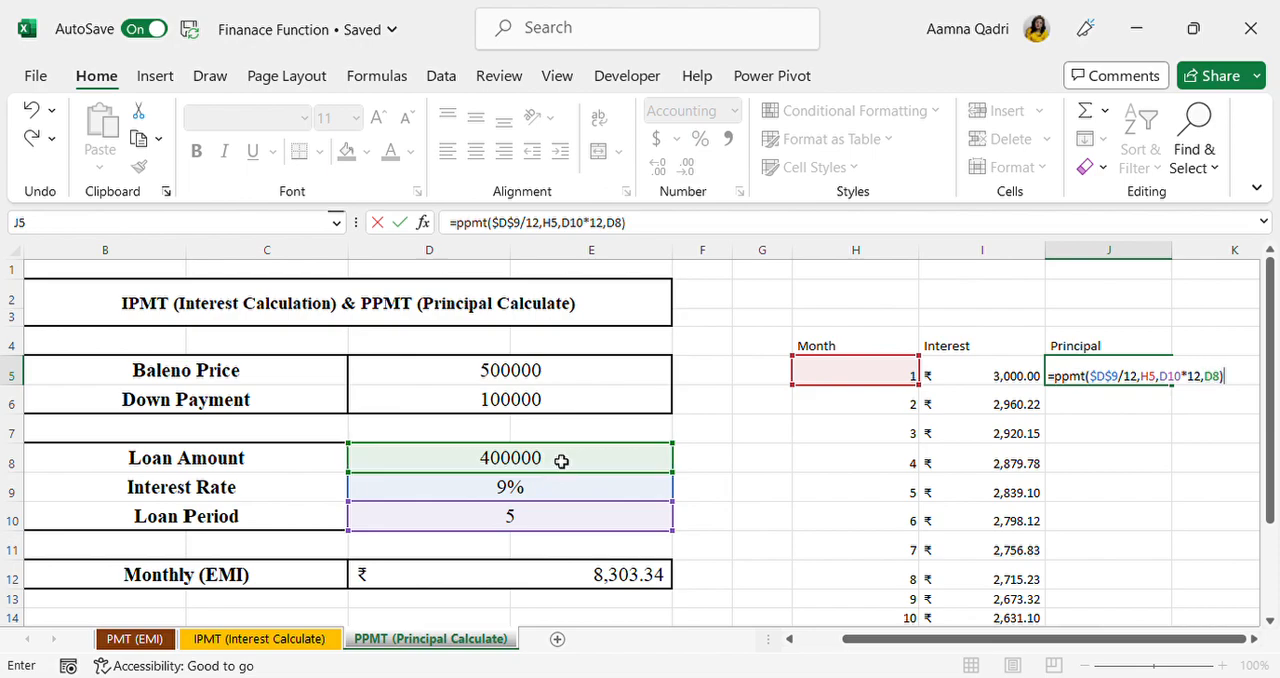
pyautogui.press('Return')
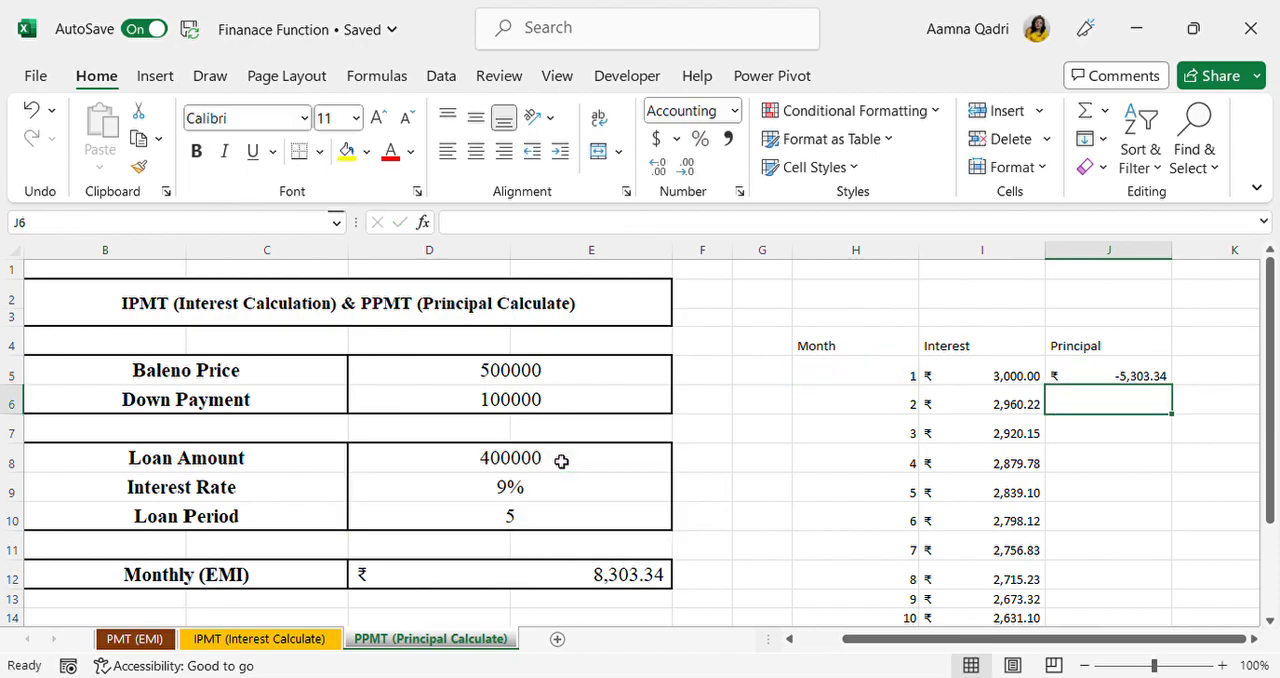
# Step: Put a minus sign before PPMT in the J5 formula and fill it down the Principal column through month 12
pyautogui.doubleClick(1150, 375)
pyautogui.click(1054, 377)
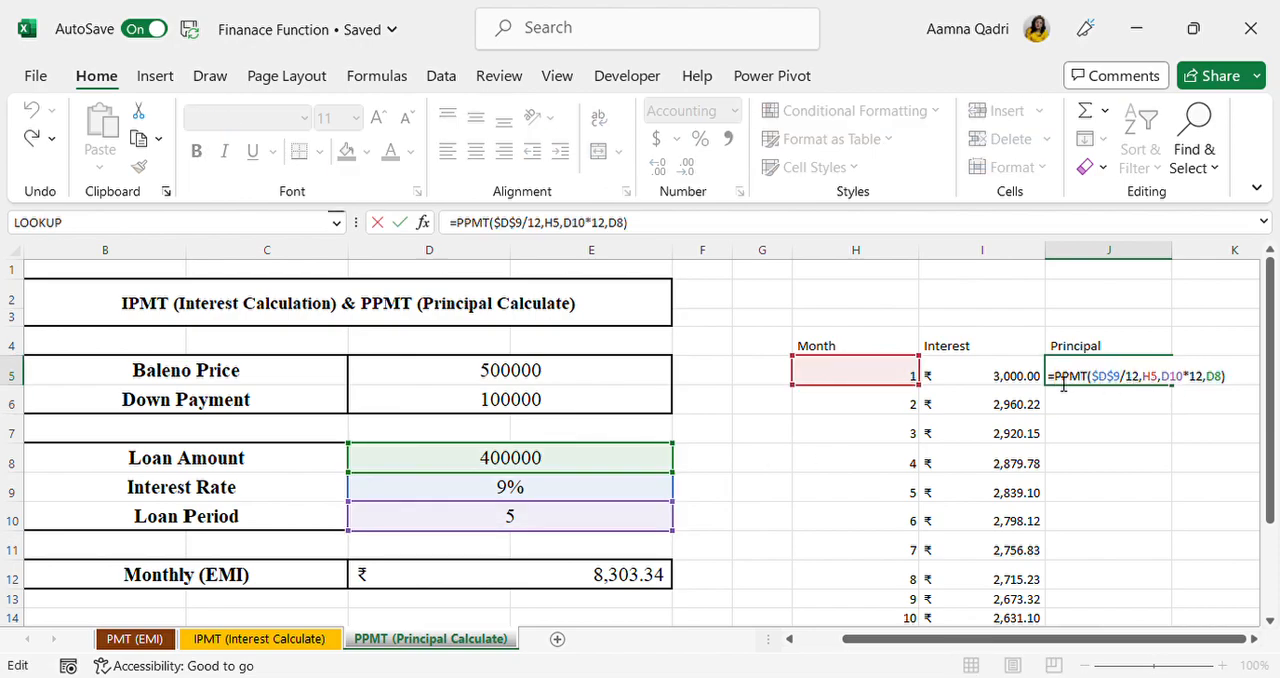
pyautogui.write('-')
pyautogui.click(1234, 380)
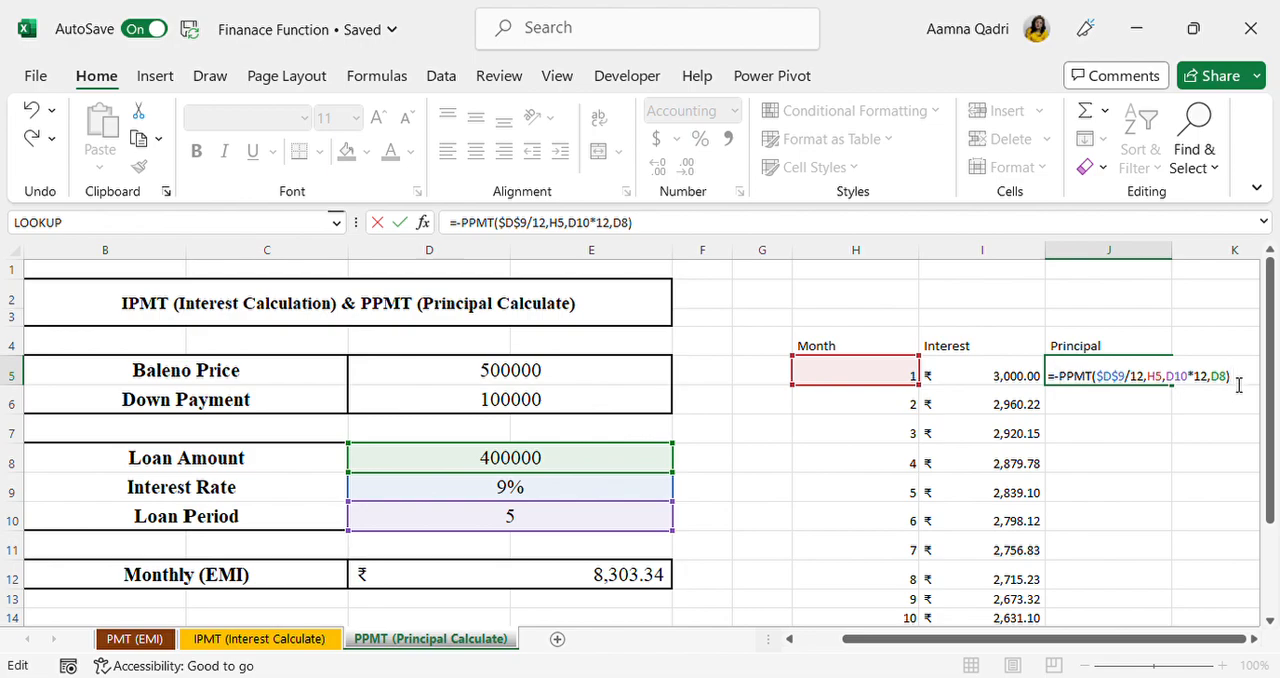
pyautogui.press('Return')
pyautogui.click(1160, 377)
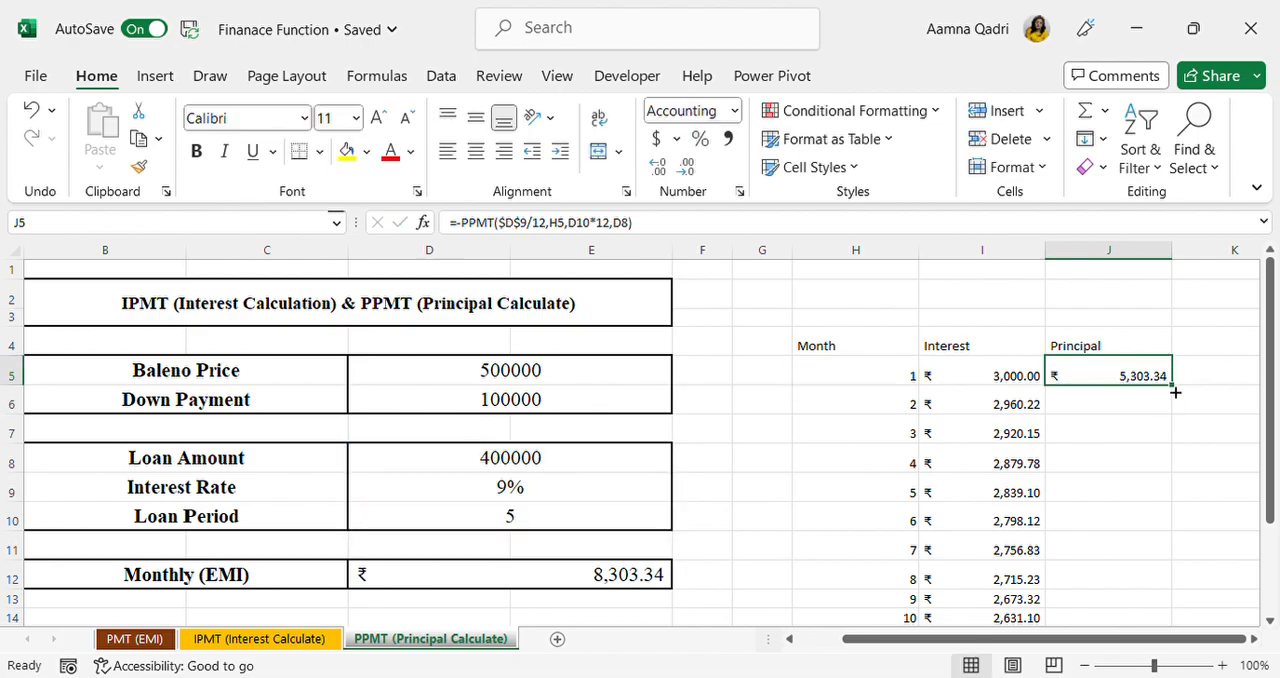
pyautogui.doubleClick(1176, 393)
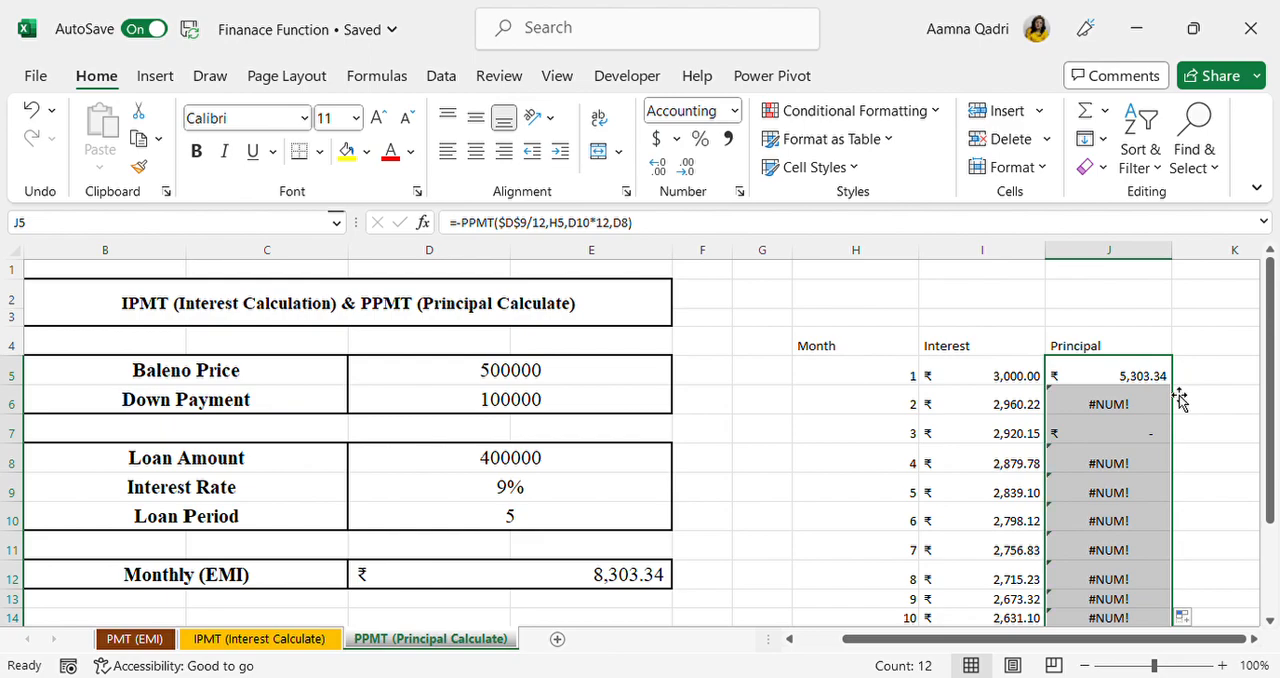
# Step: Make the loan period and loan amount references absolute as $D$10 and $D$8 in the J5 PPMT formula
pyautogui.doubleClick(1150, 377)
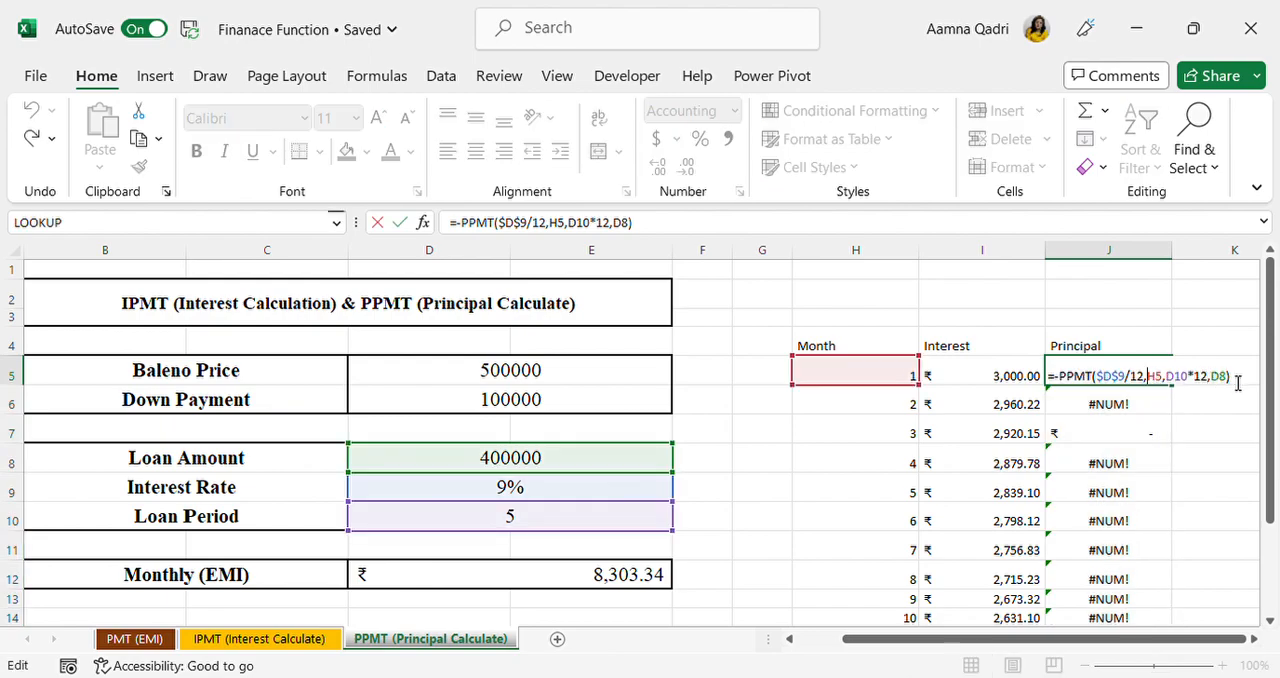
pyautogui.click(1197, 384)
pyautogui.press('F4')
pyautogui.click(1247, 384)
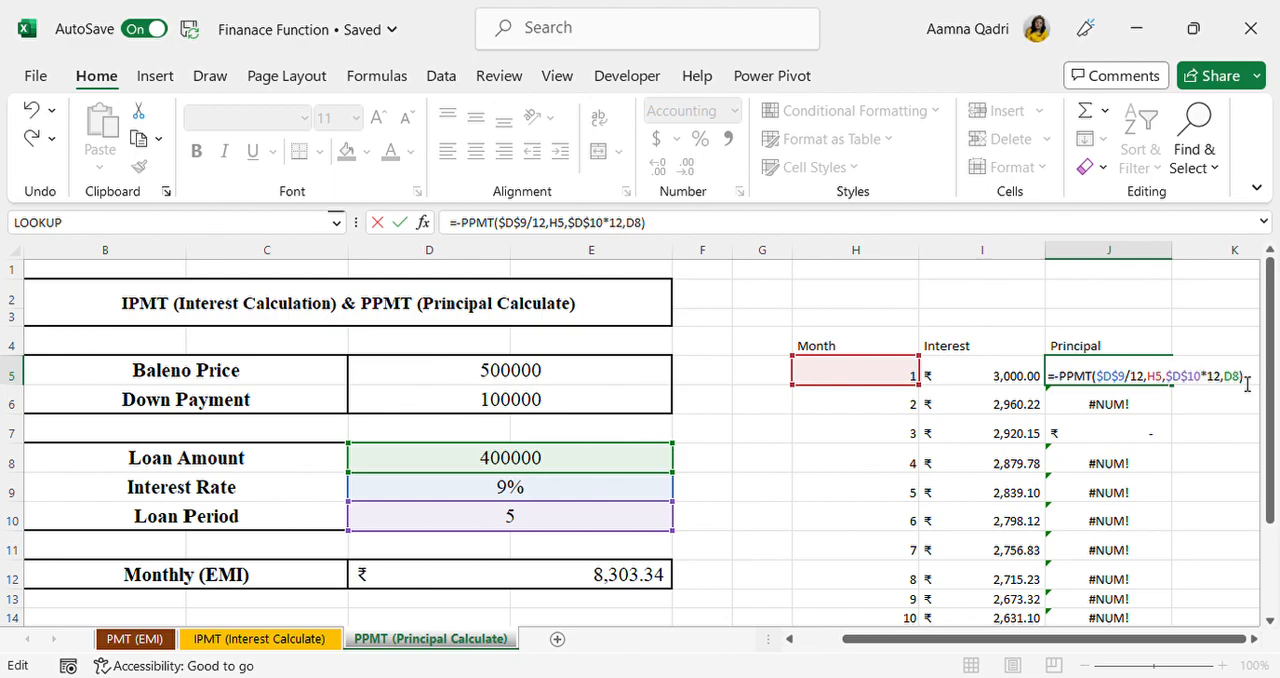
pyautogui.press('F4')
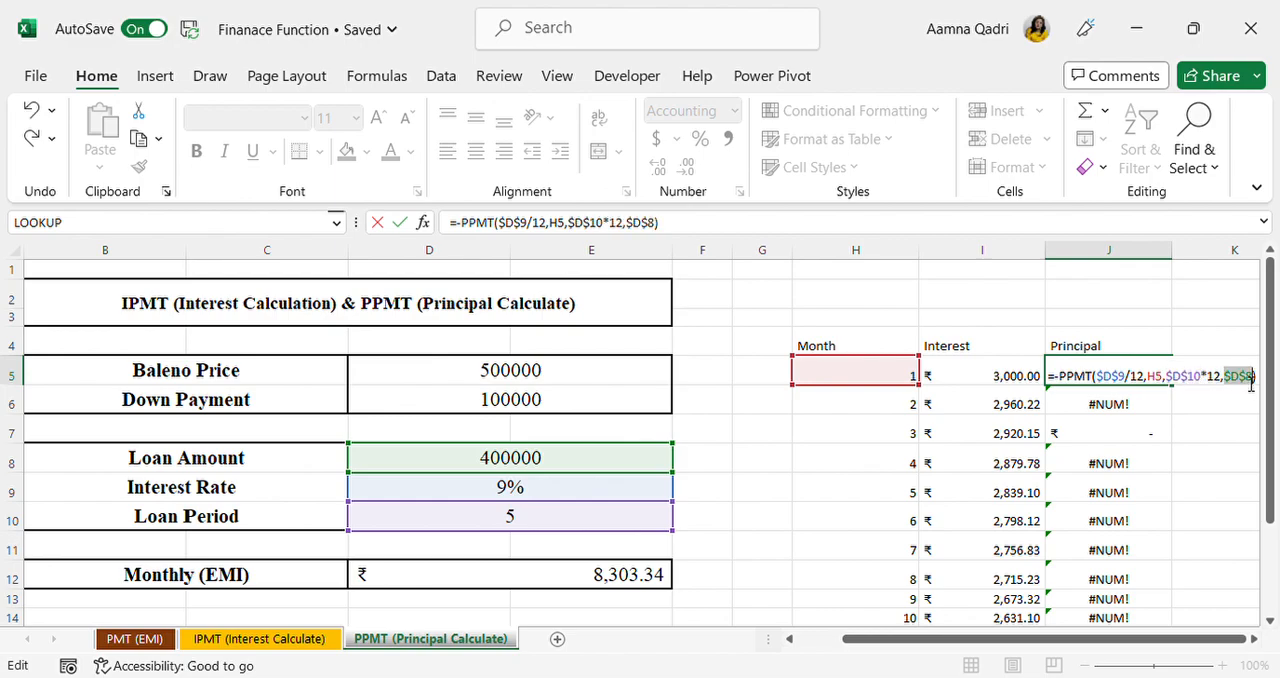
pyautogui.click(1265, 384)
pyautogui.press('Return')
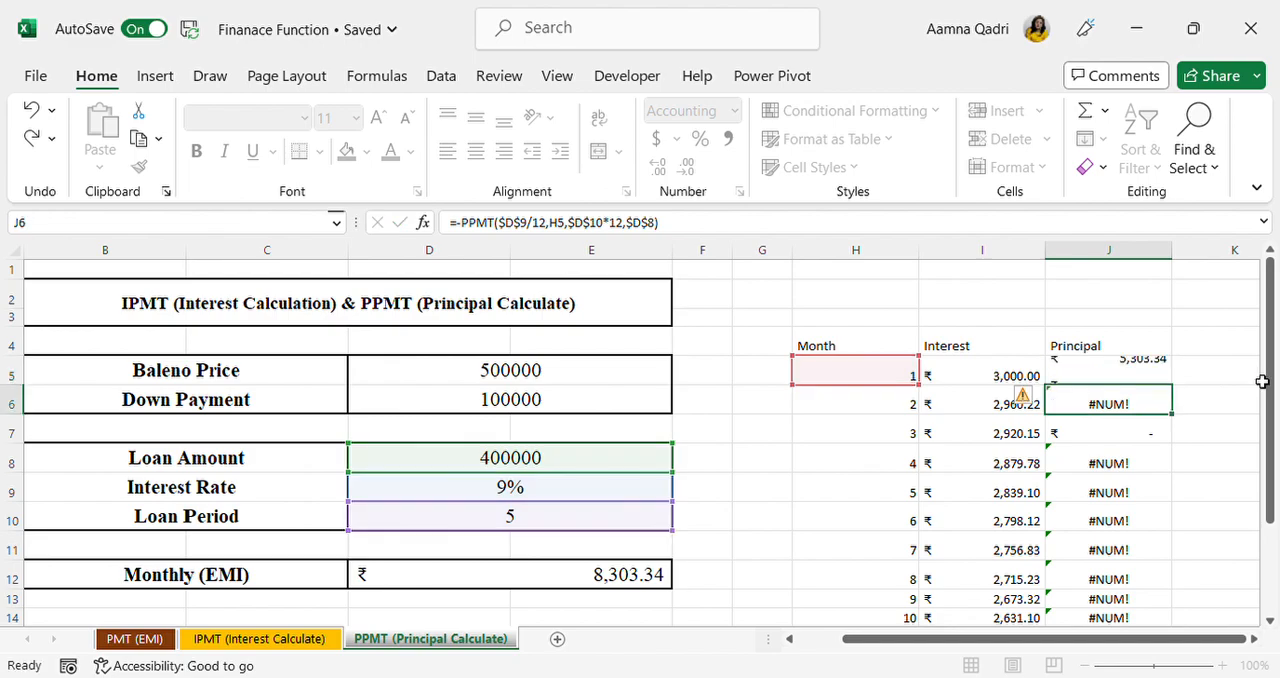
# Step: Refill the Principal column from J5 through month 12 with the corrected PPMT formula
pyautogui.click(1165, 378)
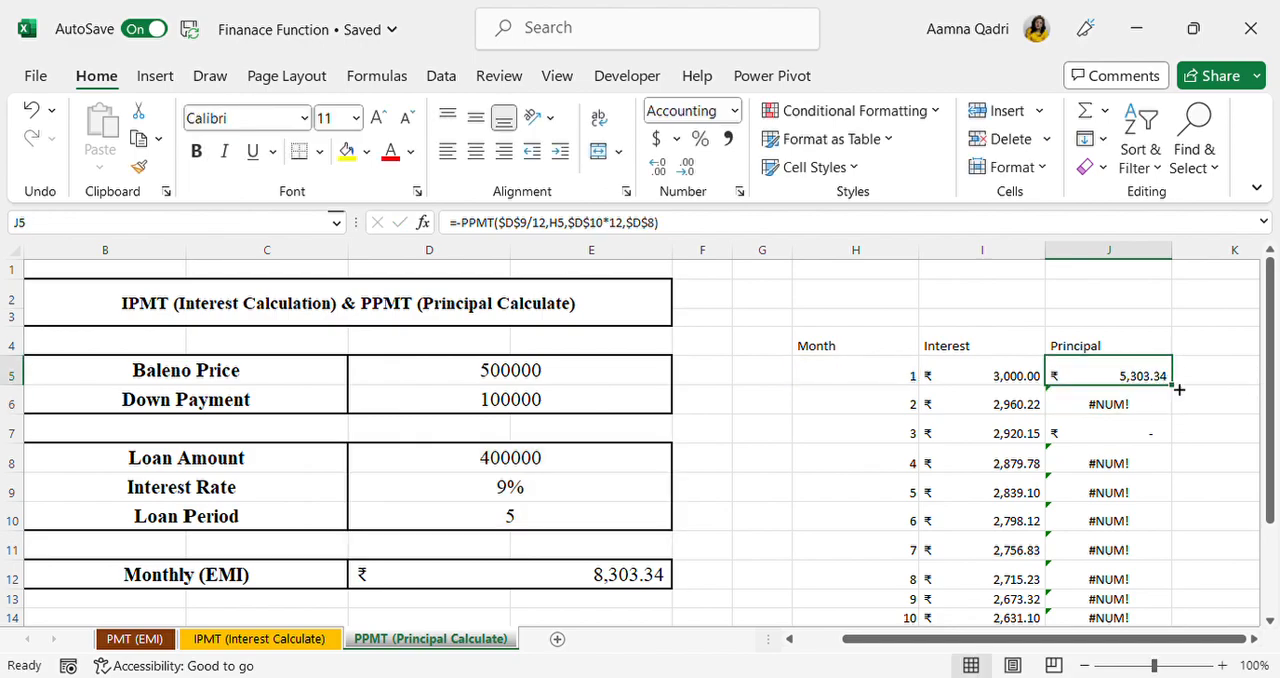
pyautogui.doubleClick(1170, 381)
pyautogui.scroll(-2, 1116, 525)
pyautogui.scroll(2, 1116, 527)
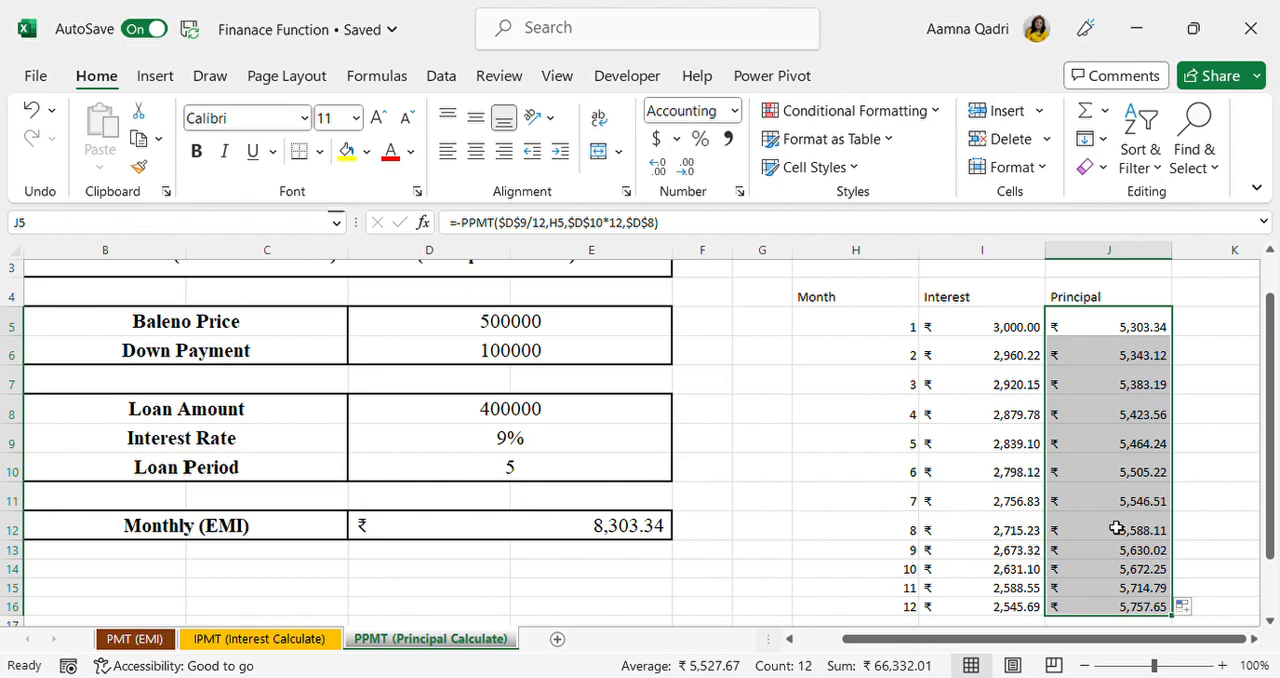
pyautogui.scroll(1, 1116, 526)
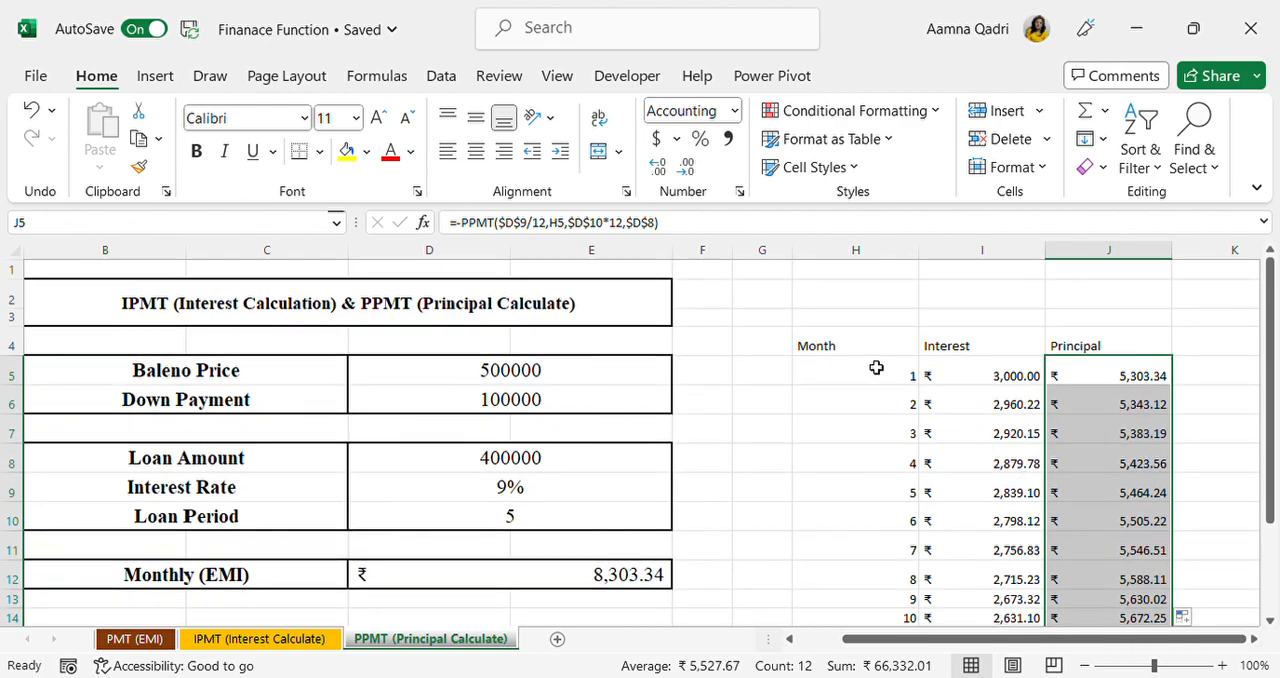
# Step: Look through the PMT (EMI) and PPMT (Principal Calculate) sheets, and examine the Weekly EMI formula in J5 on the IPMT (Interest Calculate) sheet
pyautogui.click(136, 639)
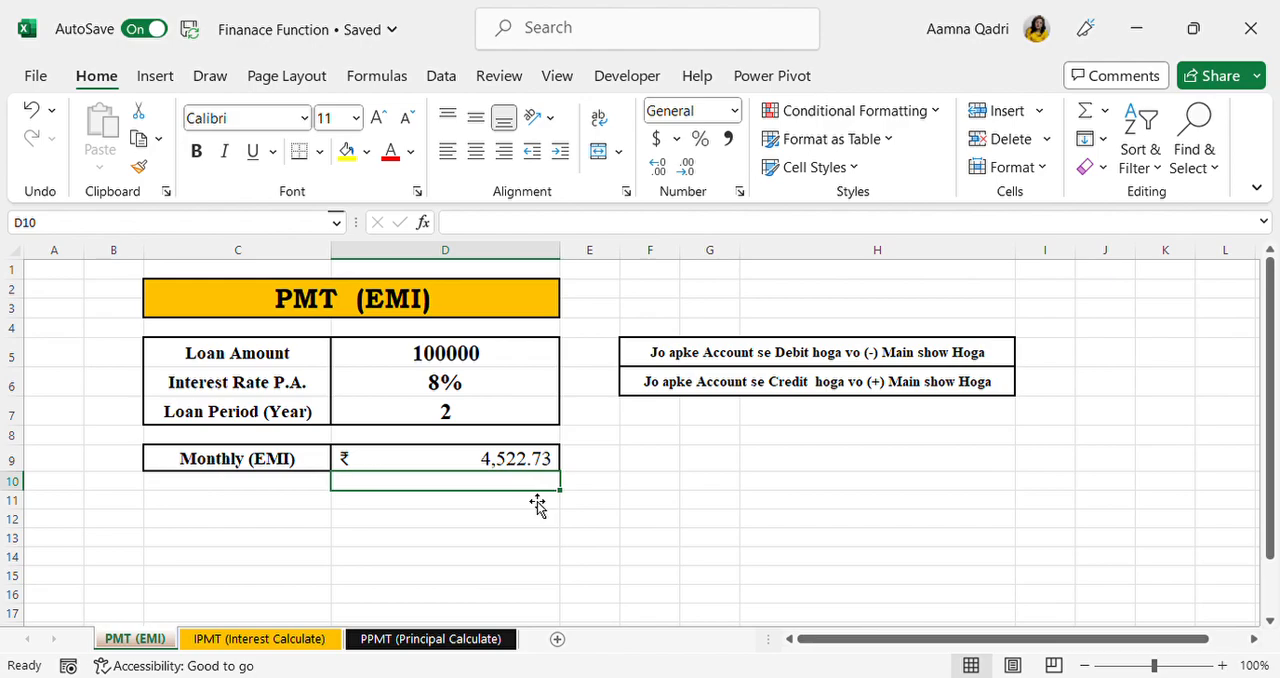
pyautogui.click(260, 641)
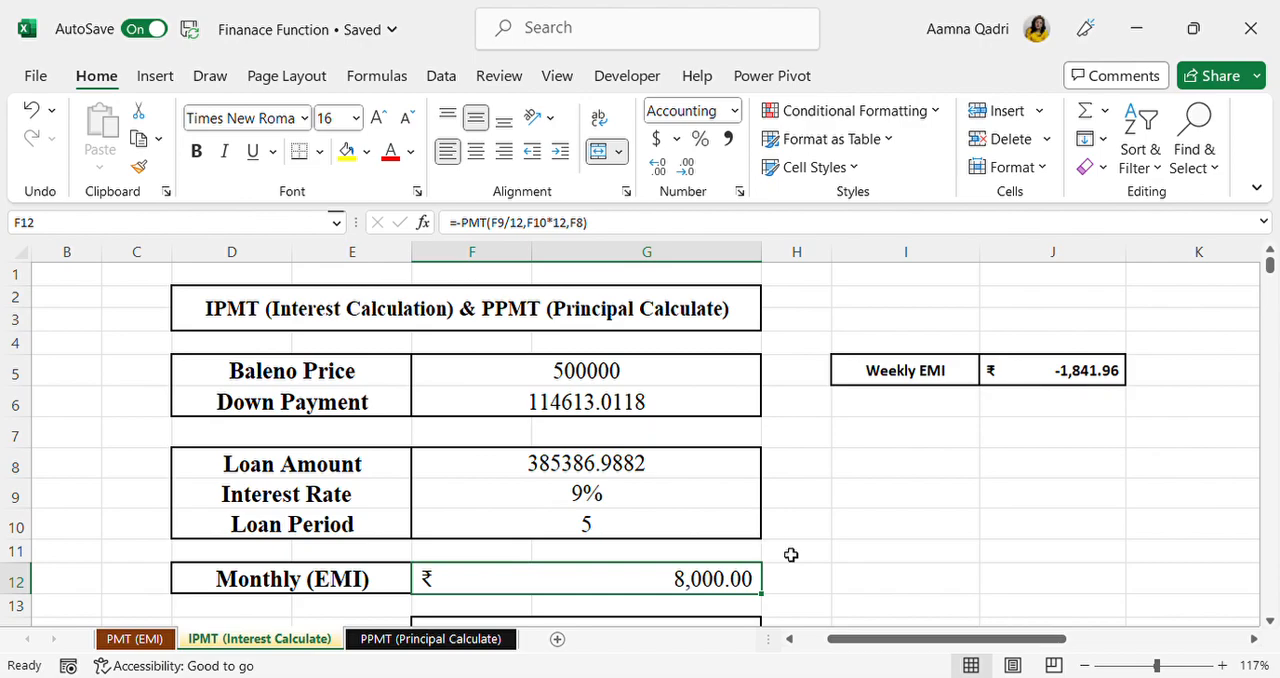
pyautogui.click(438, 646)
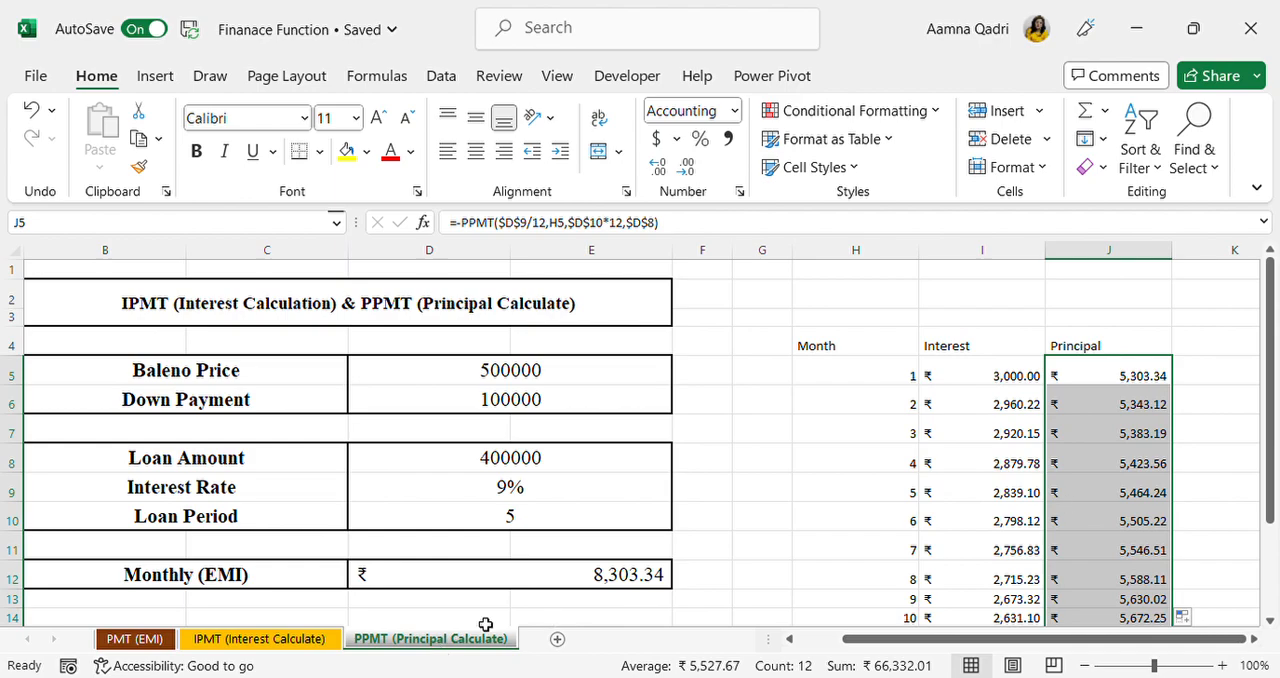
pyautogui.click(306, 641)
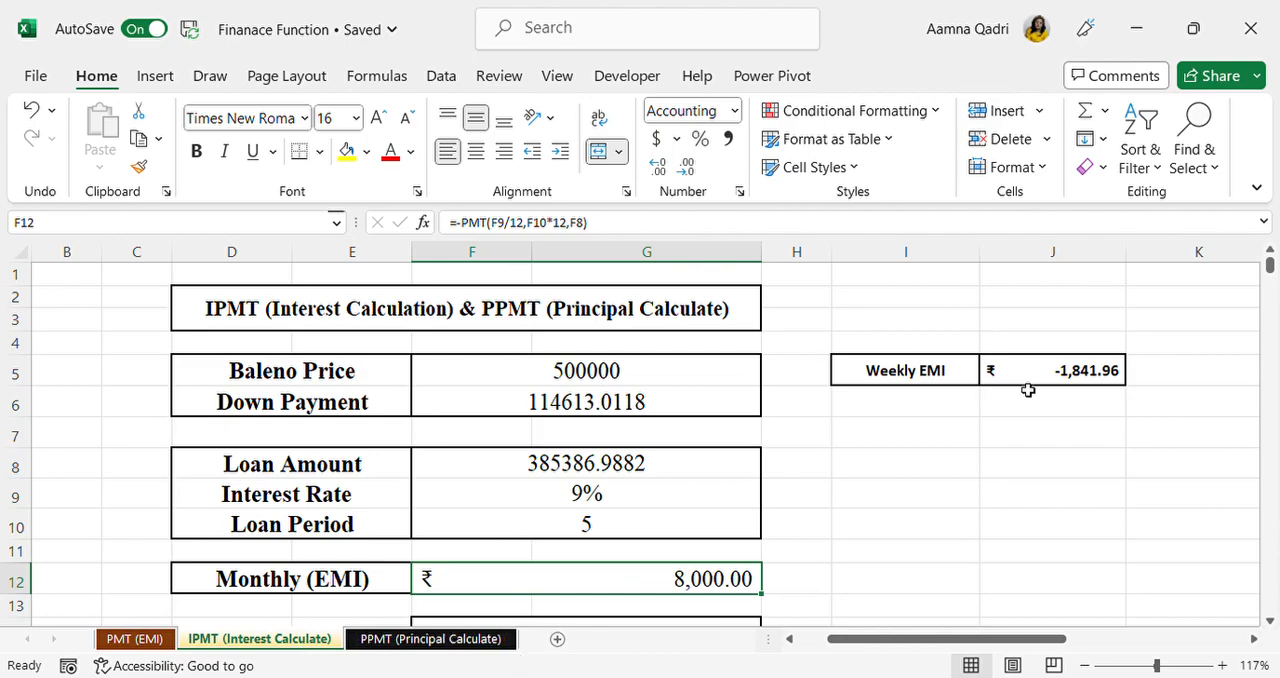
pyautogui.click(1037, 438)
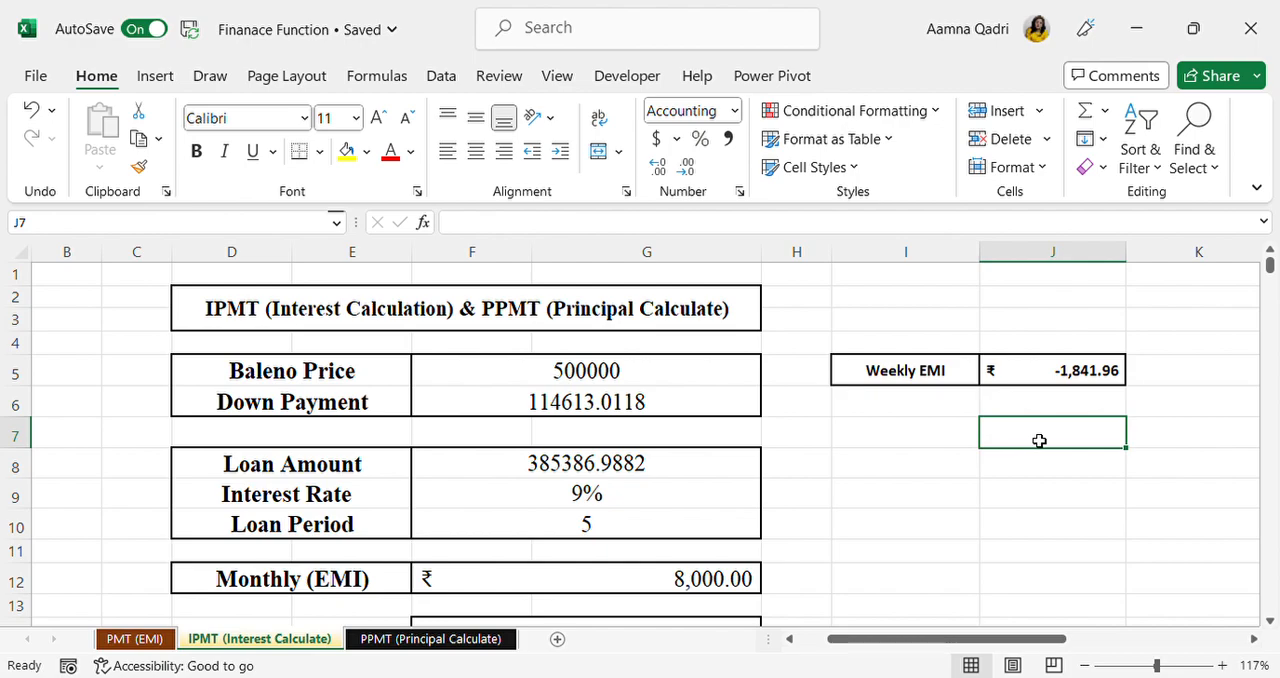
pyautogui.click(1034, 372)
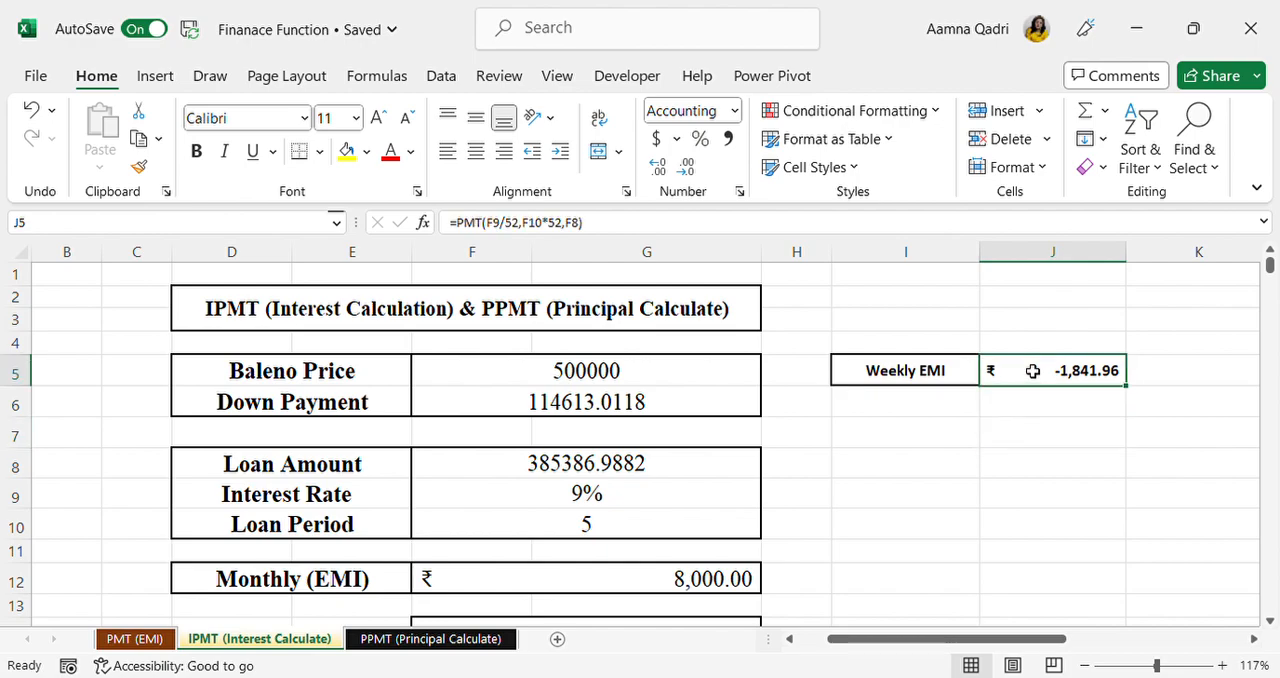
pyautogui.click(1022, 461)
pyautogui.write('=')
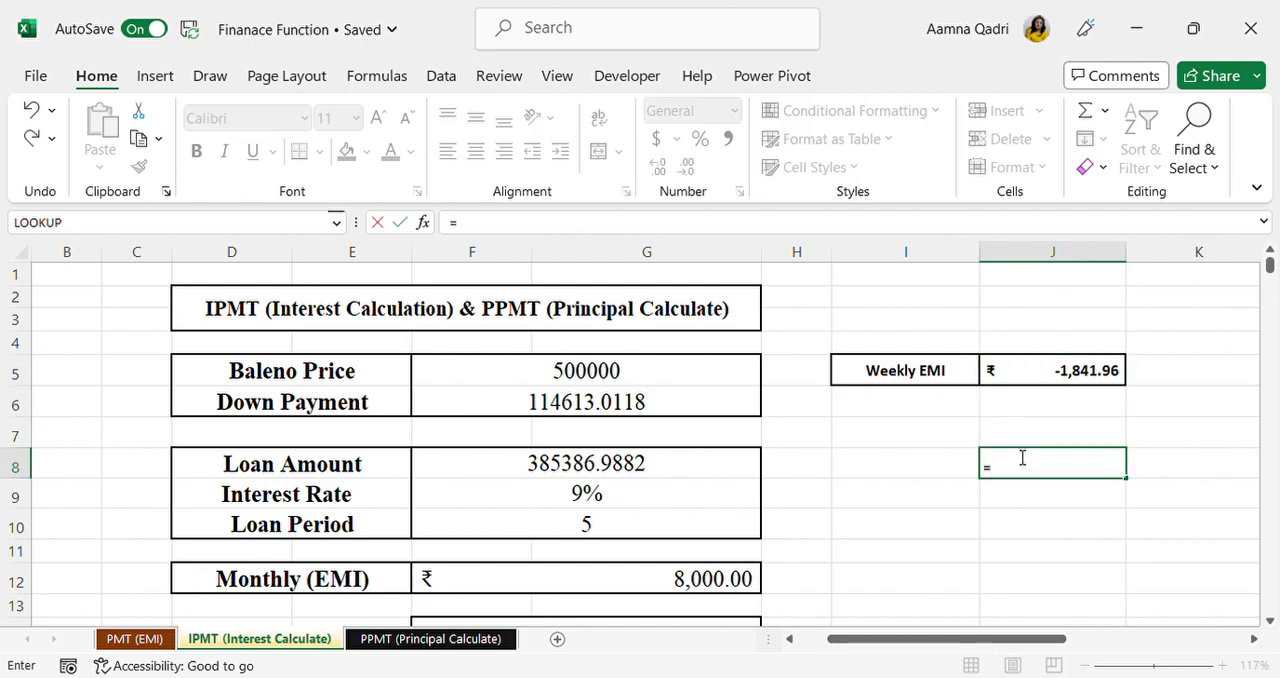
pyautogui.write('pmt(')
pyautogui.click(605, 505)
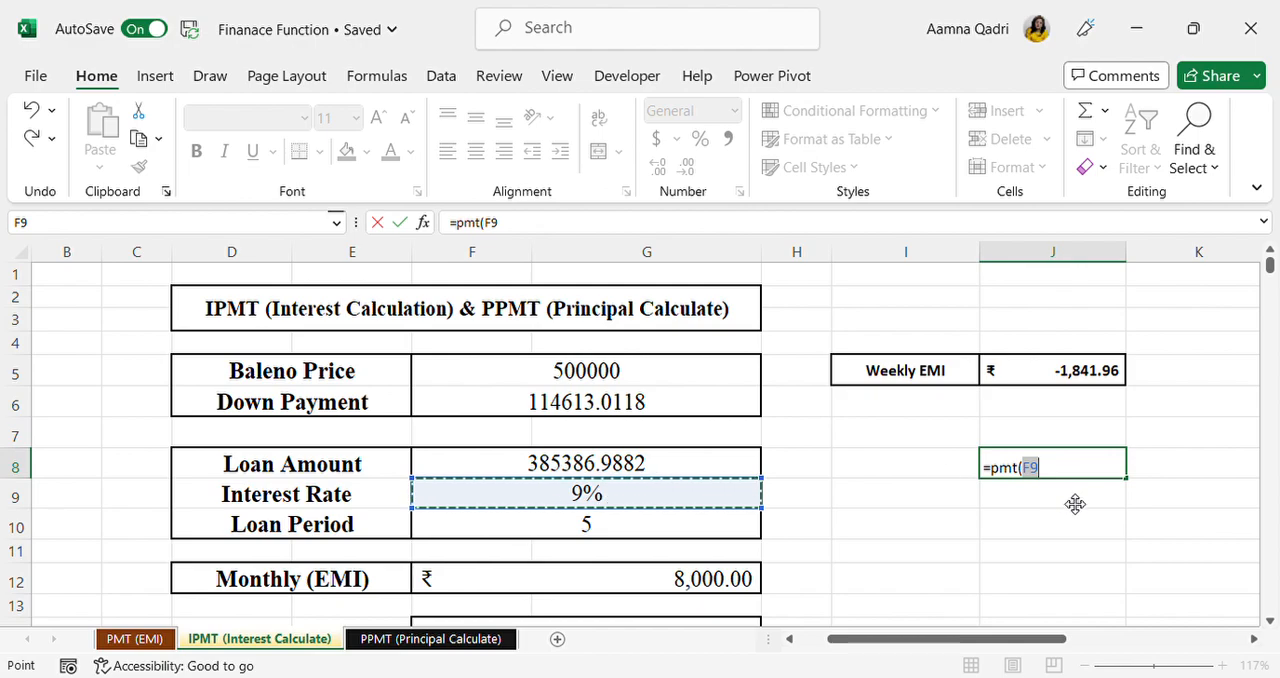
pyautogui.press('BackSpace')
pyautogui.press('BackSpace')
pyautogui.press('BackSpace')
pyautogui.press('BackSpace')
pyautogui.press('BackSpace')
pyautogui.press('BackSpace')
pyautogui.press('BackSpace')
pyautogui.press('Escape')
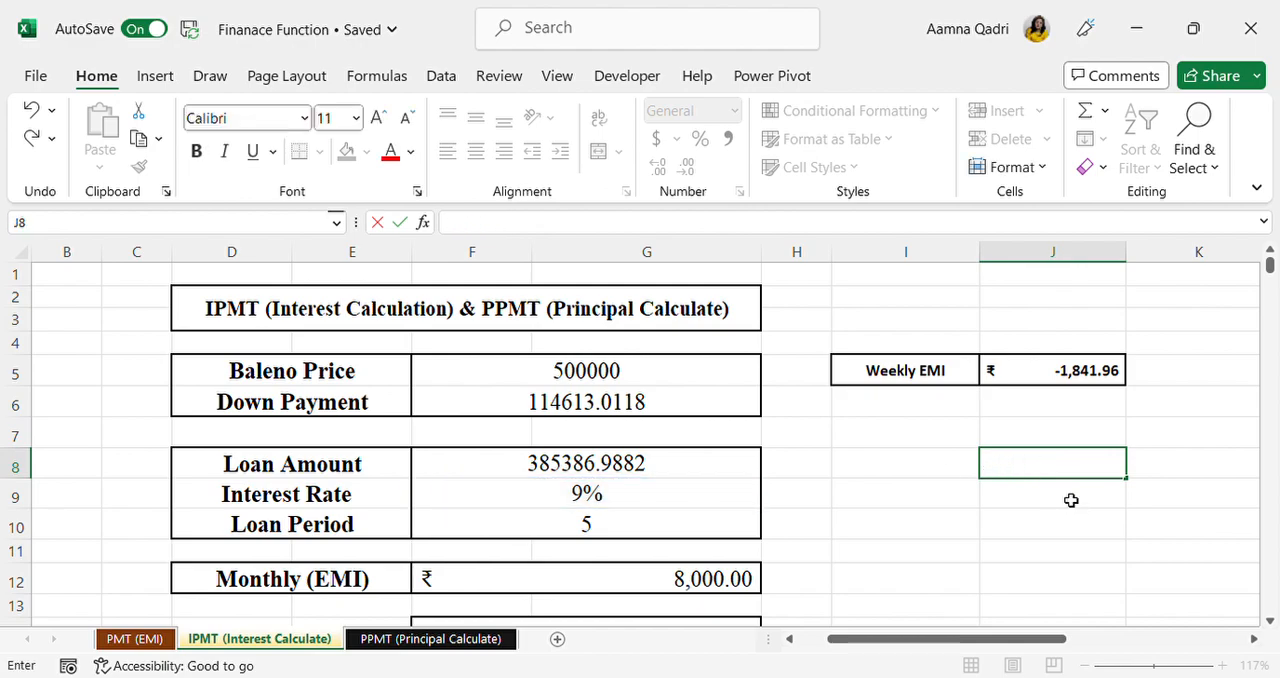
# Step: Set the Down Payment in F6 to 100000 on the IPMT (Interest Calculate) sheet
pyautogui.click(691, 403)
pyautogui.press('BackSpace')
pyautogui.write('10000')
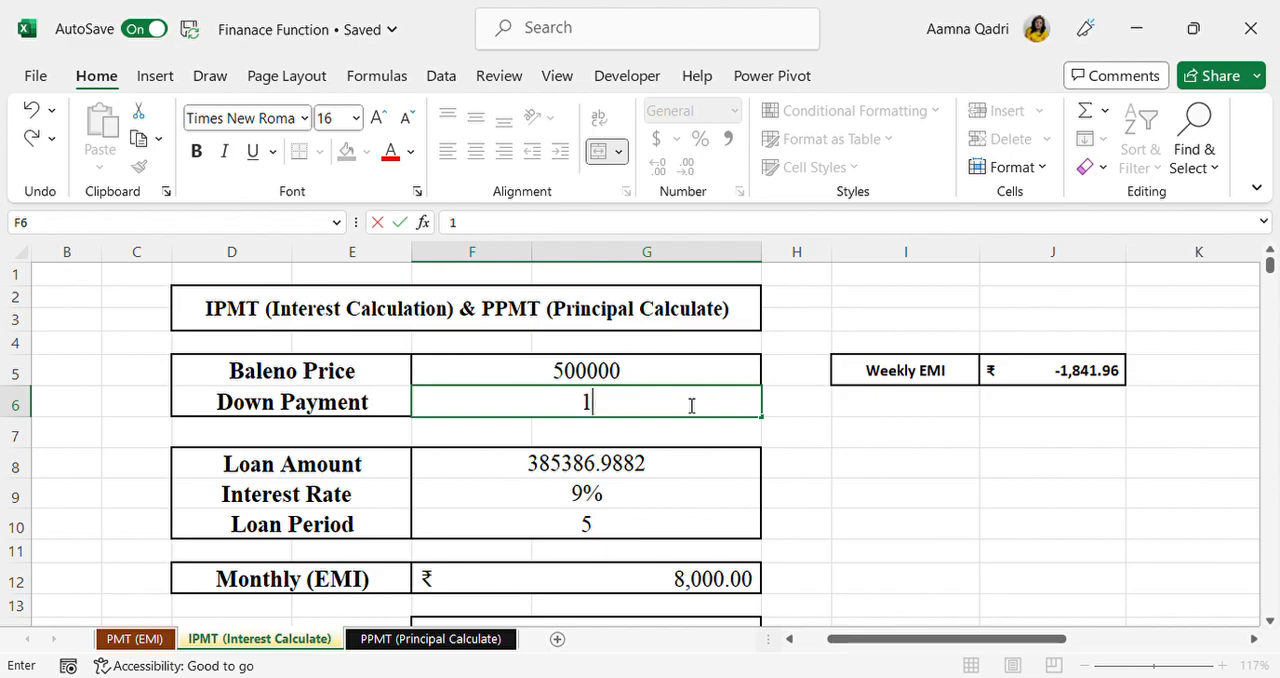
pyautogui.press('BackSpace')
pyautogui.press('BackSpace')
pyautogui.press('BackSpace')
pyautogui.press('BackSpace')
pyautogui.write('00000')
pyautogui.press('Return')
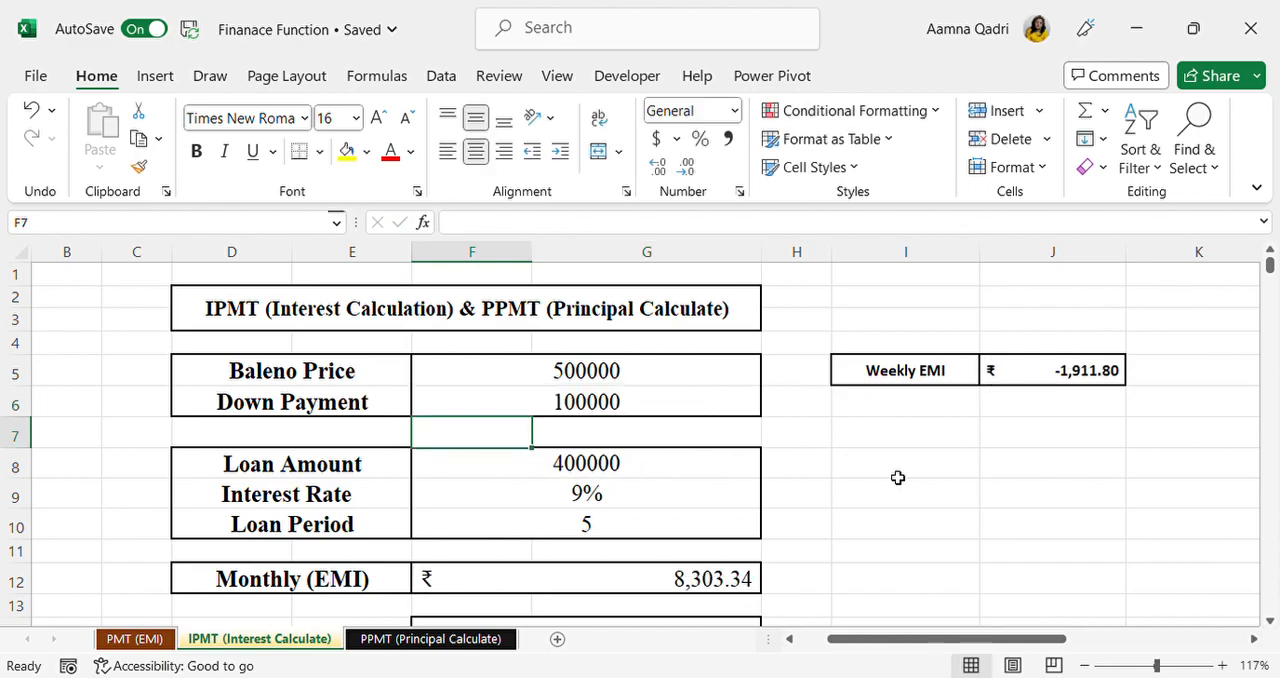
# Step: Start a PMT formula in J7 below the Weekly EMI with the weekly rate F9/52 as its first argument
pyautogui.click(951, 468)
pyautogui.click(1033, 440)
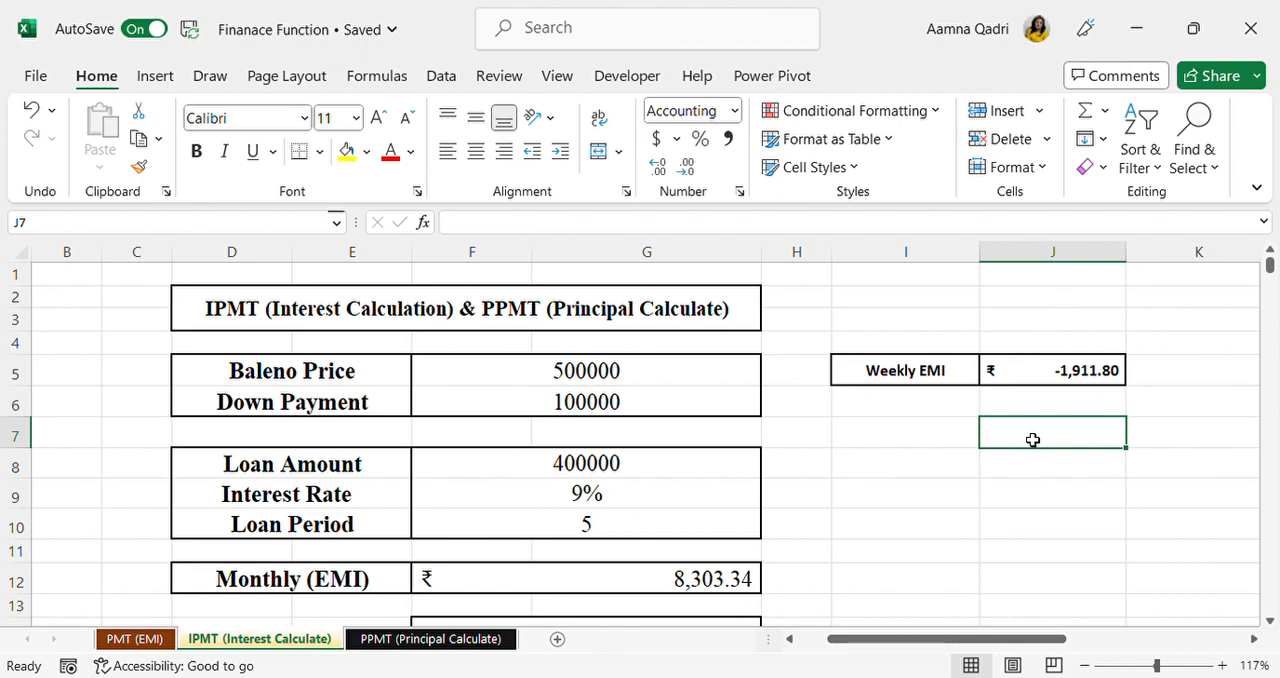
pyautogui.write('=pmt(')
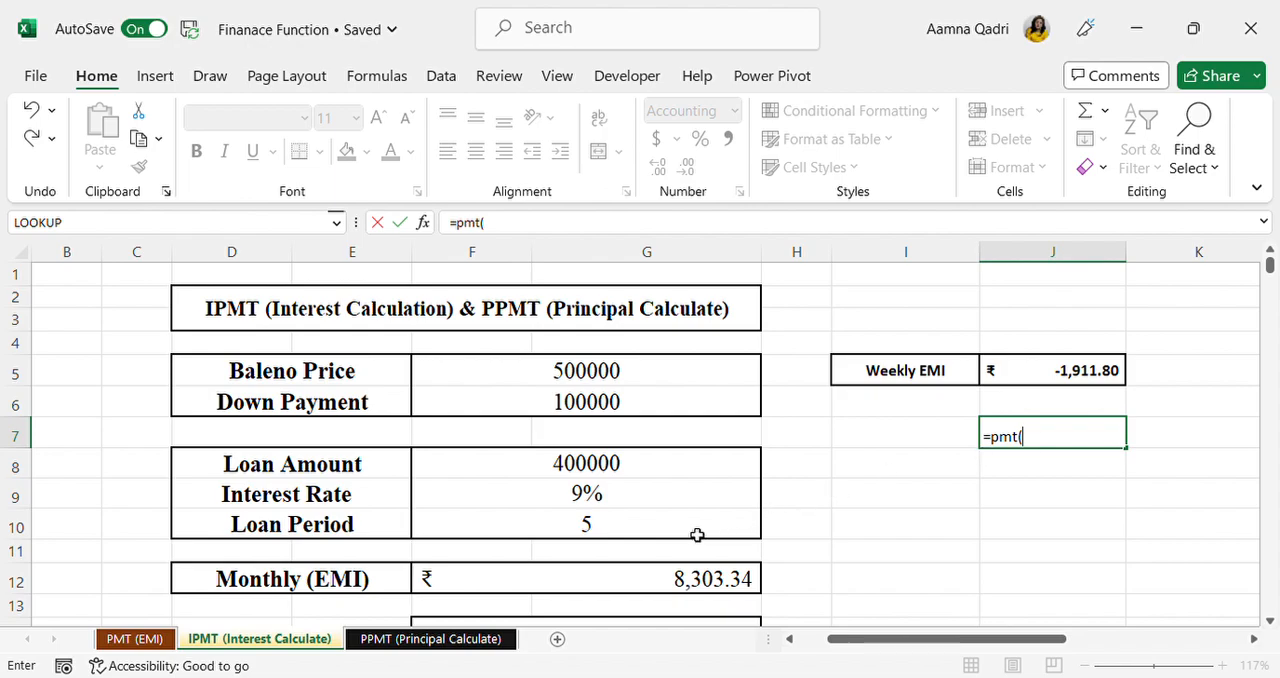
pyautogui.click(655, 509)
pyautogui.write('/')
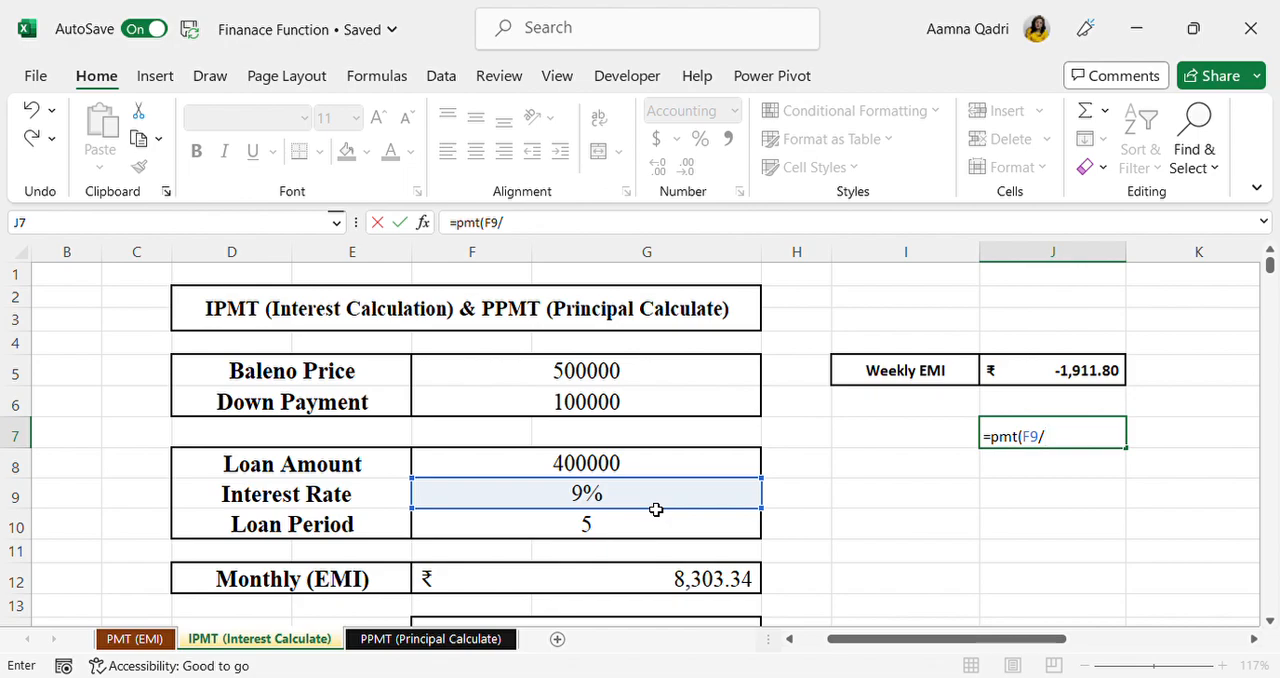
pyautogui.write('52,')
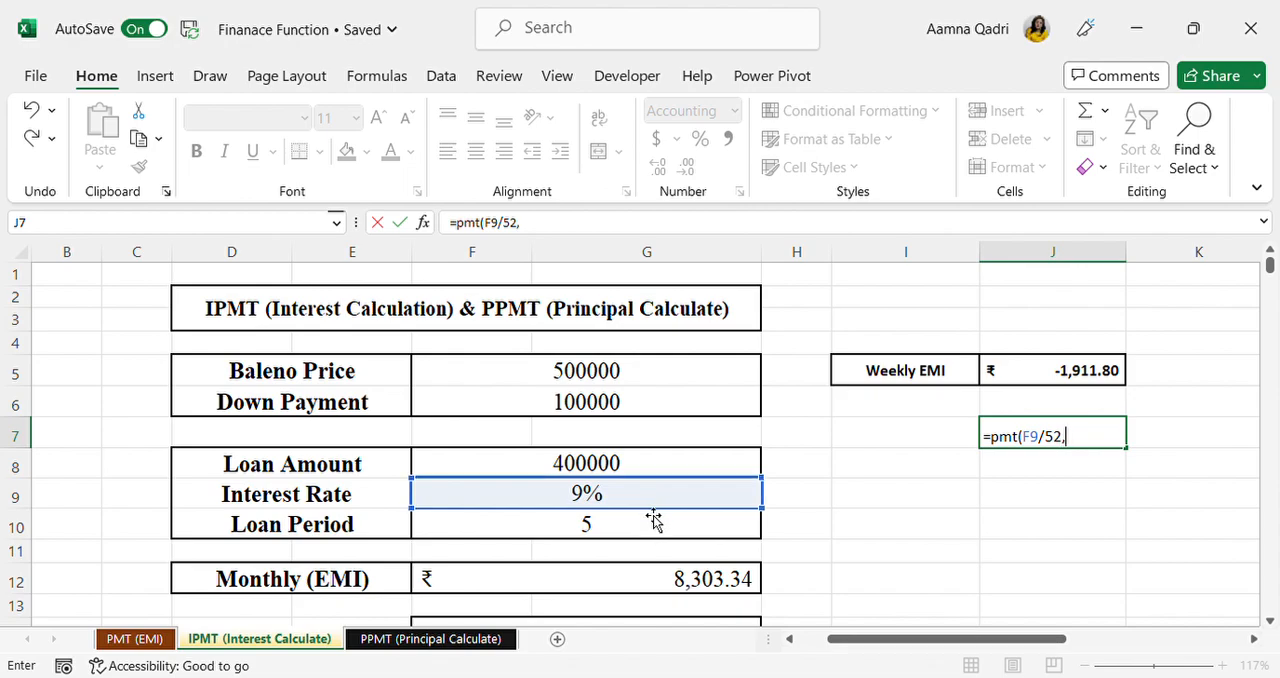
# Step: Complete the J7 PMT formula with F10*52 as the number of periods and F8 as the loan amount
pyautogui.click(641, 525)
pyautogui.write('*')
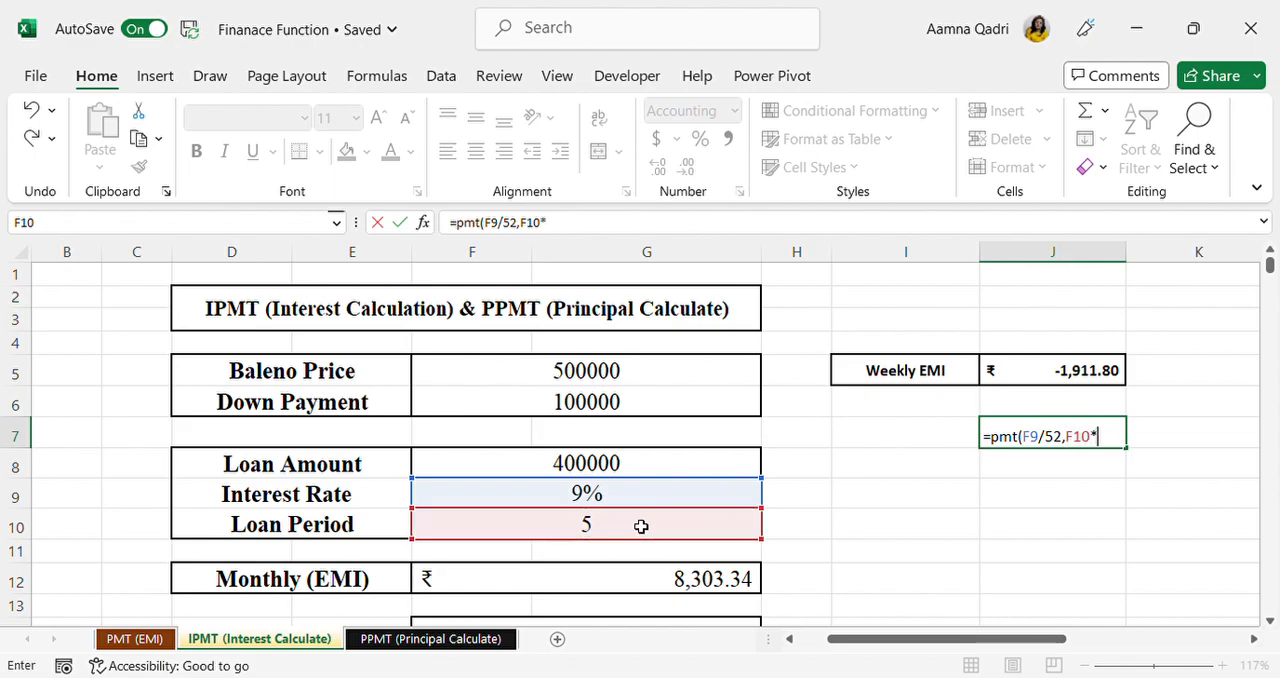
pyautogui.write('52,')
pyautogui.click(609, 465)
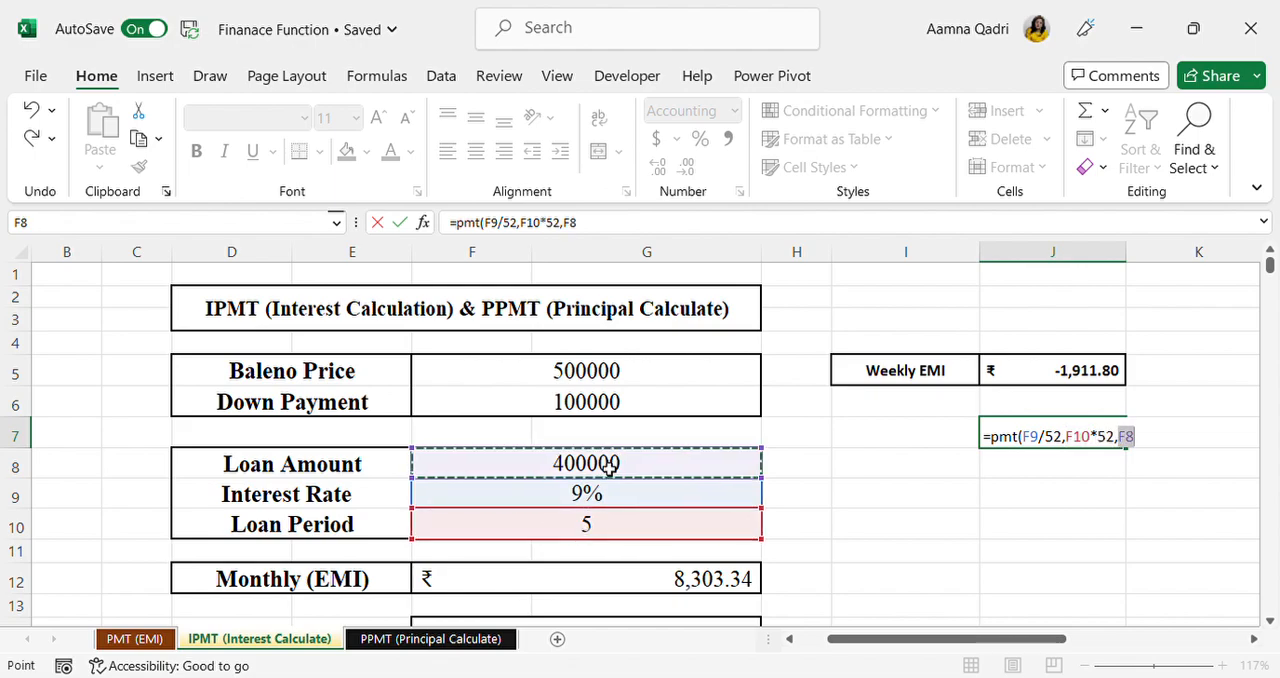
pyautogui.write(')')
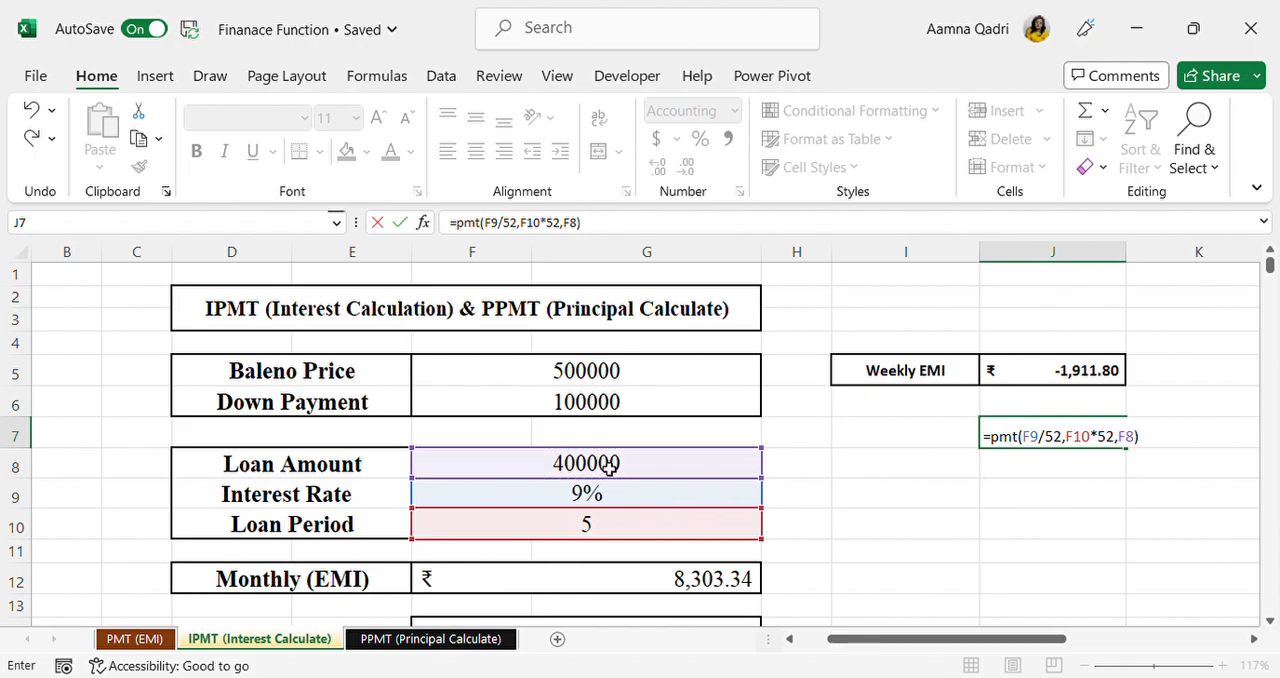
pyautogui.press('Return')
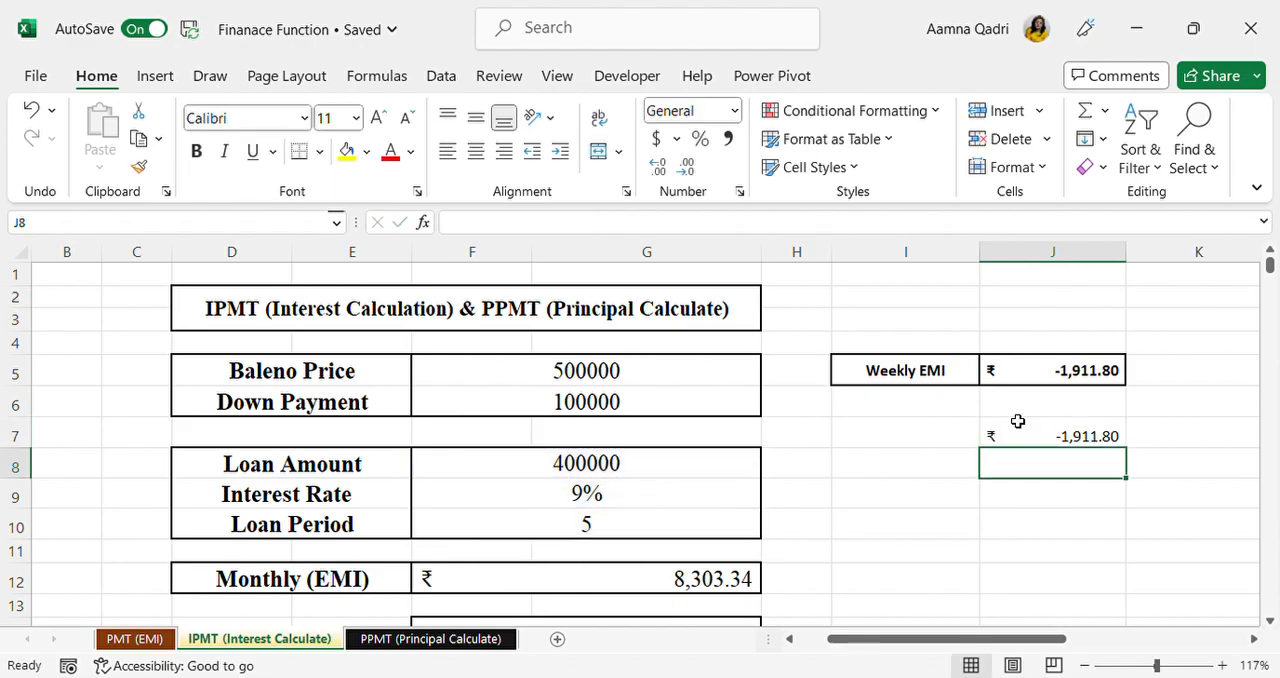
# Step: Check the Monthly EMI formula in F12 and put a minus sign before PMT in the J7 formula
pyautogui.doubleClick(1014, 436)
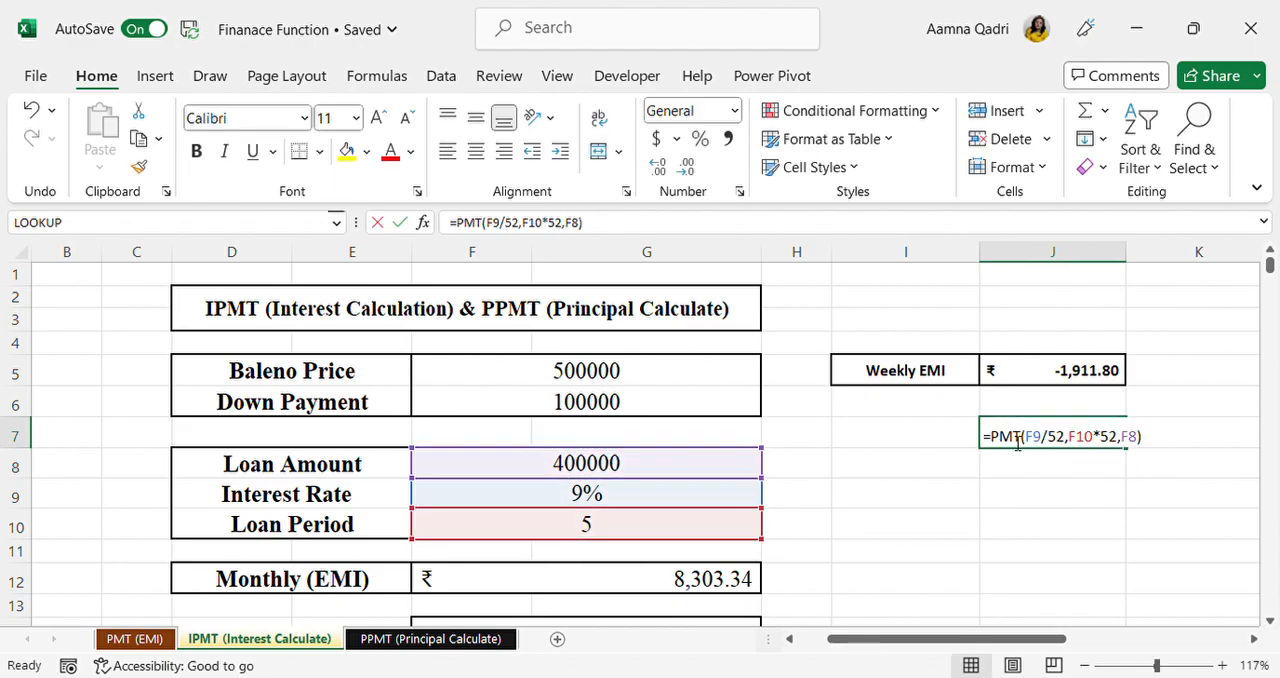
pyautogui.click(919, 590)
pyautogui.scroll(-1, 606, 471)
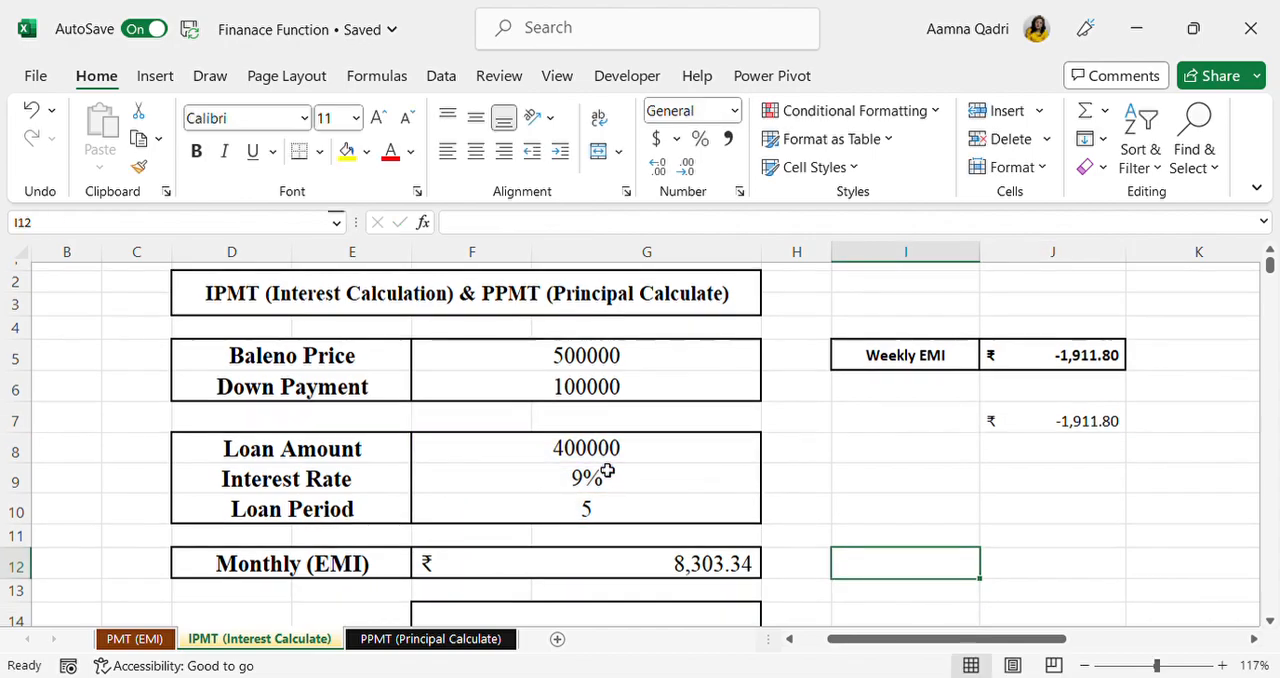
pyautogui.click(707, 557)
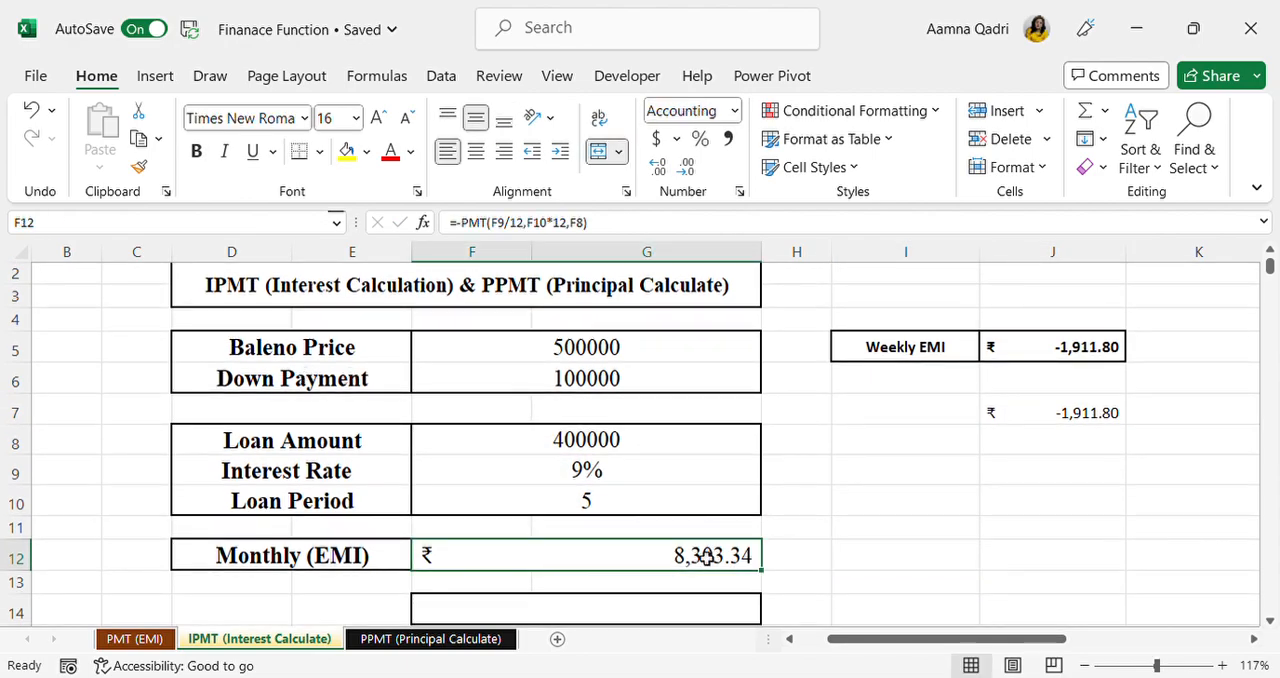
pyautogui.doubleClick(1104, 416)
pyautogui.click(997, 416)
pyautogui.write('-PMT(F9/52,F10*52,F8')
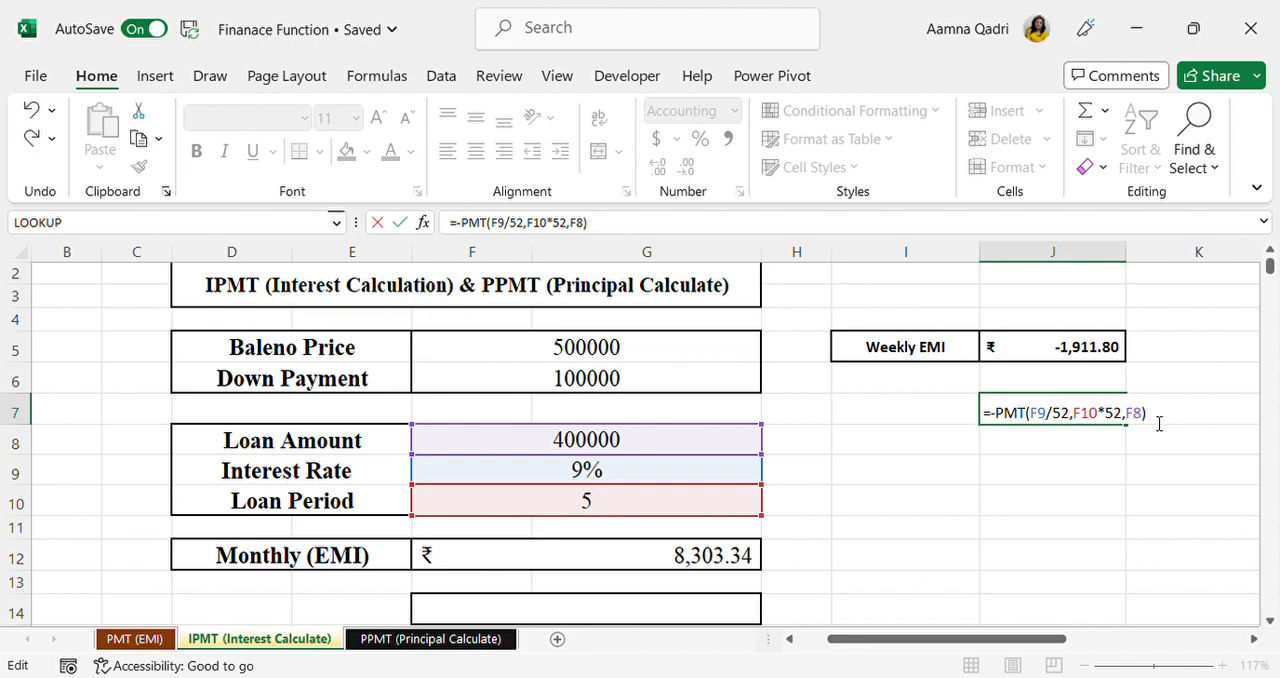
pyautogui.press('Return')
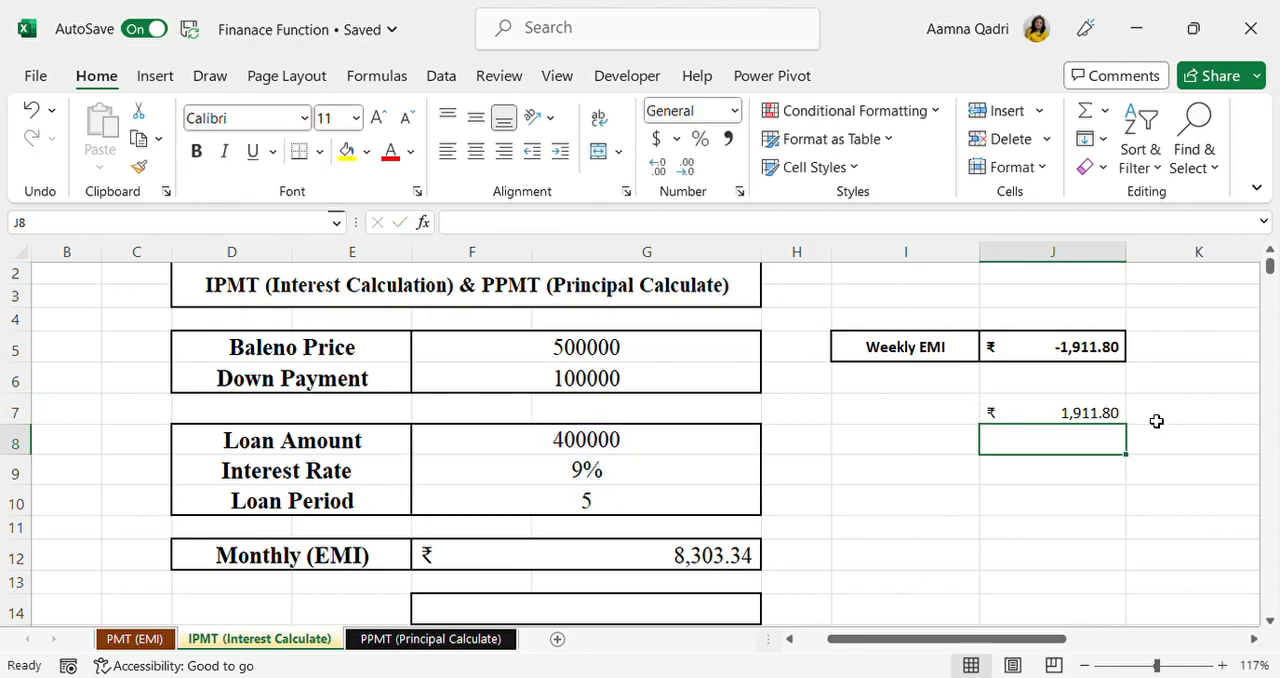
pyautogui.scroll(1, 1156, 421)
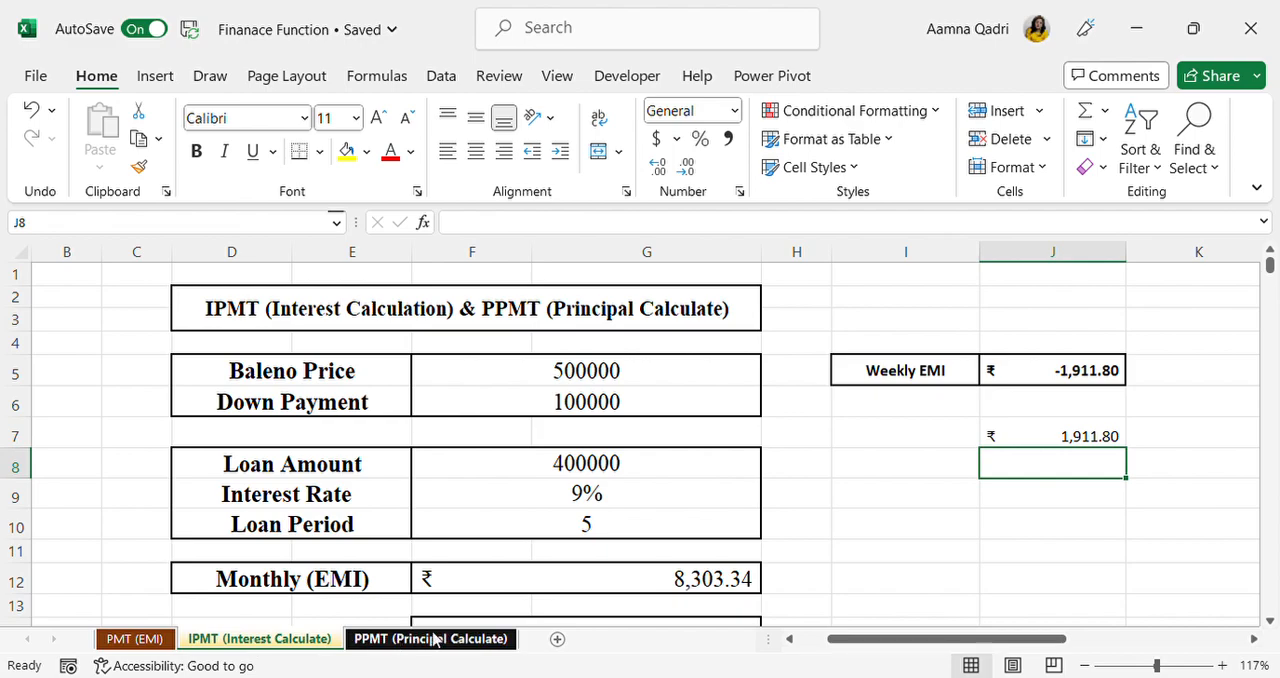
pyautogui.scroll(-1, 537, 543)
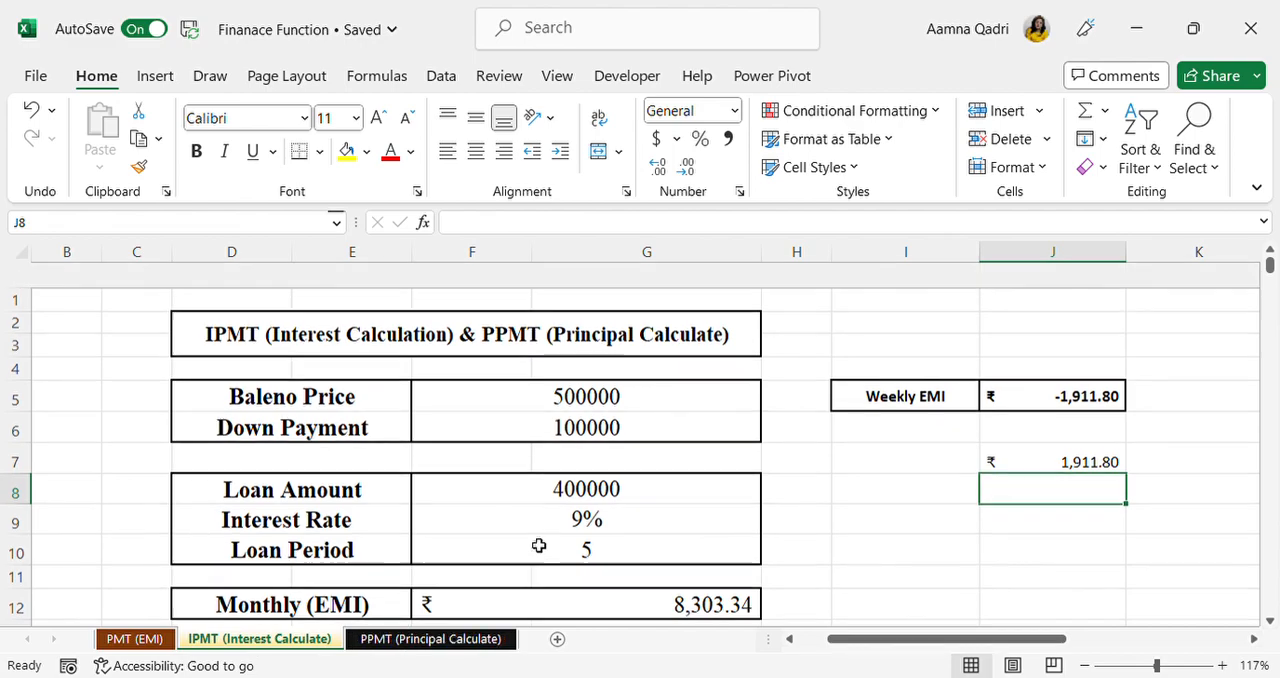